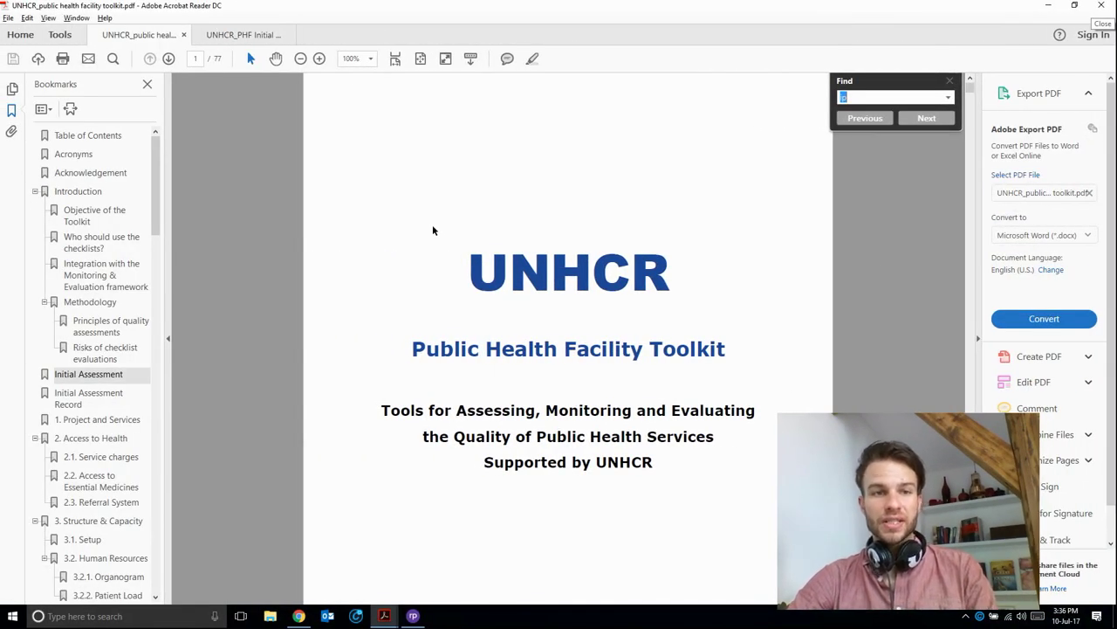
# Step: Read through the UNHCR_PHF Initial Assessment Demo document, from the introduction to the Initial Assessment Record and its service charge sections
pyautogui.click(243, 37)
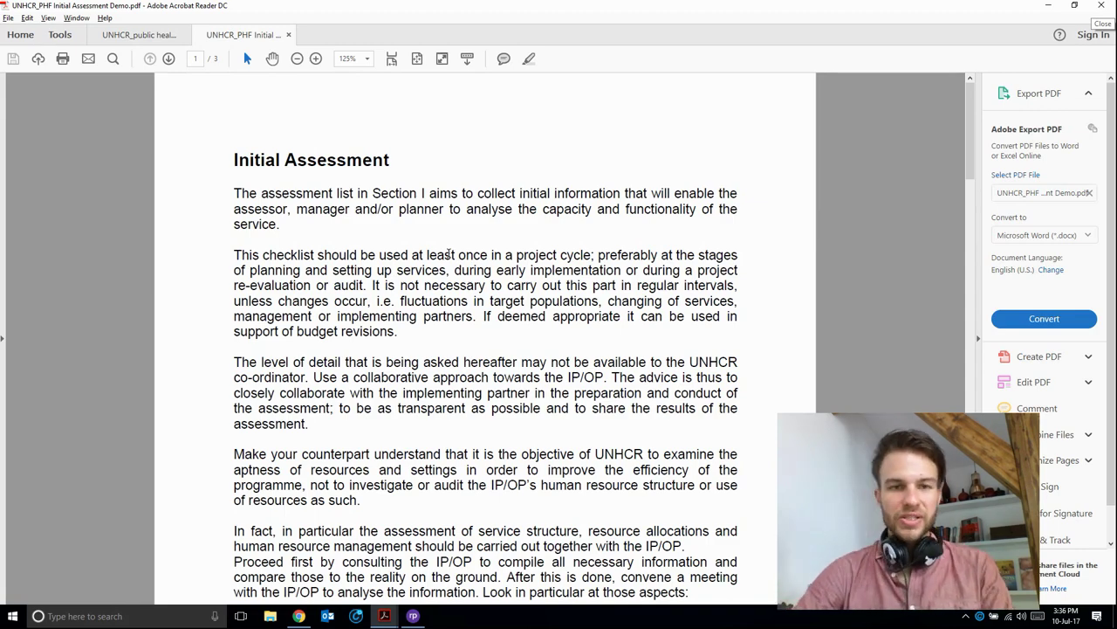
pyautogui.scroll(-20, 449, 253)
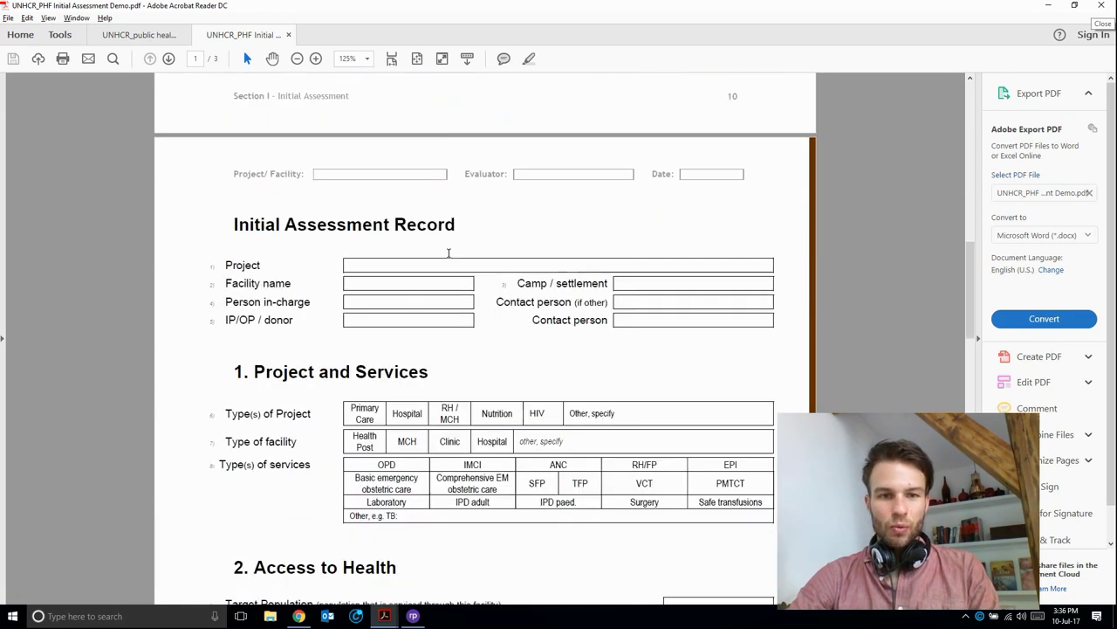
pyautogui.scroll(-20, 449, 253)
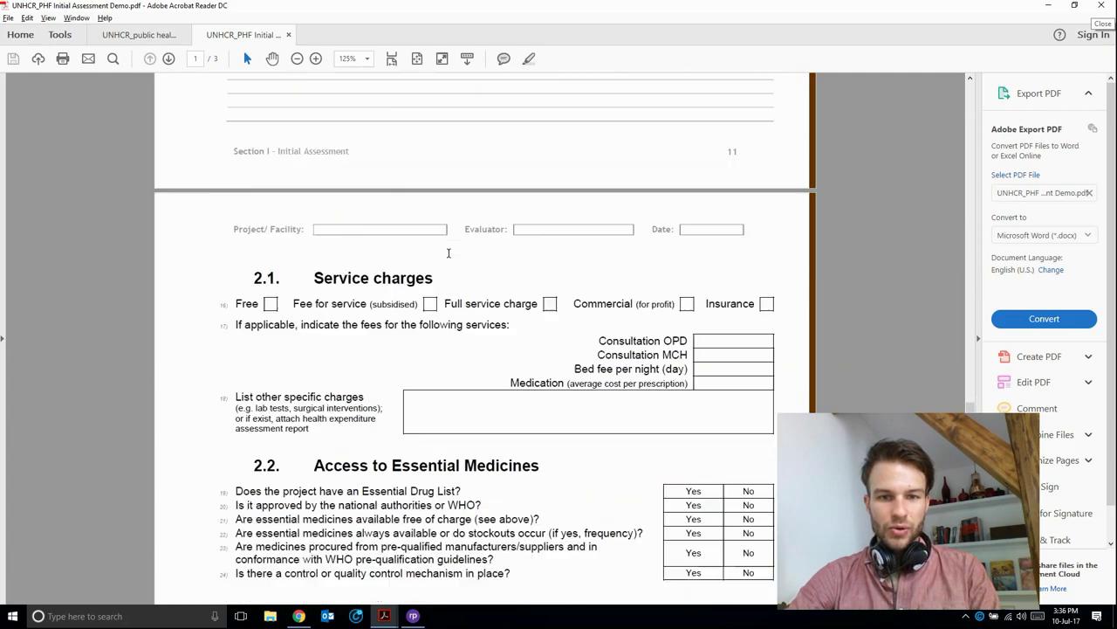
pyautogui.scroll(-10, 449, 253)
pyautogui.scroll(10, 448, 253)
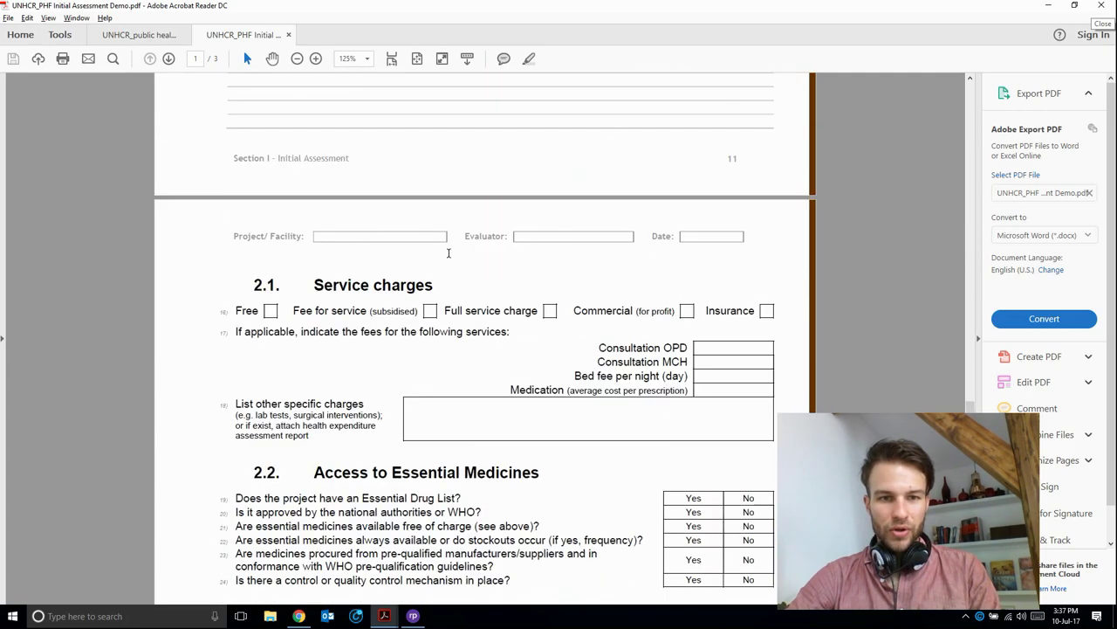
pyautogui.scroll(12, 449, 253)
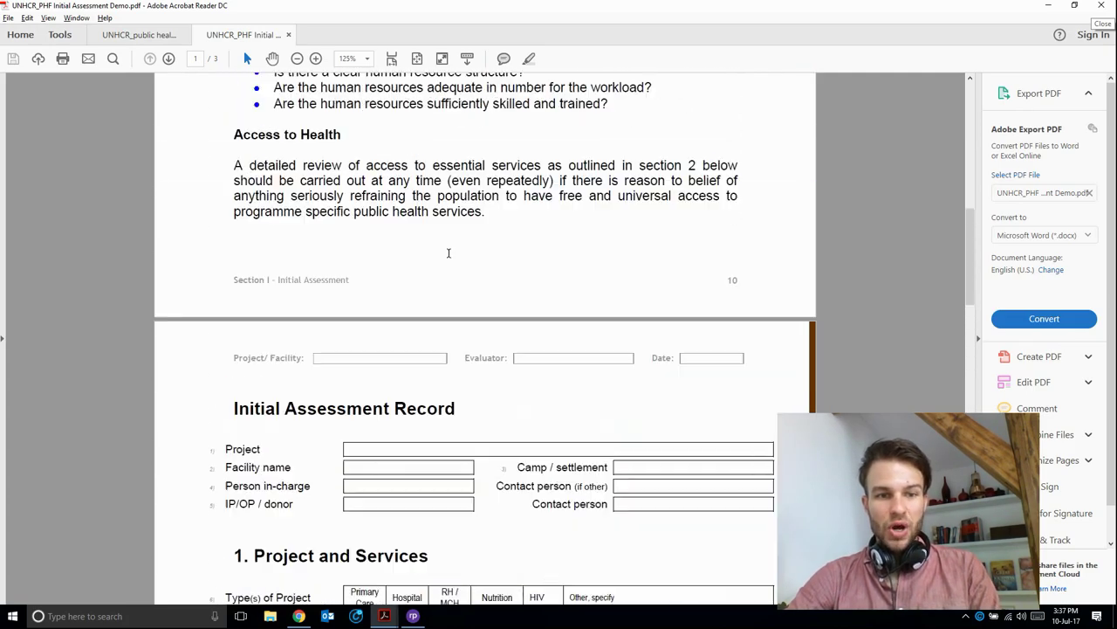
pyautogui.scroll(2, 449, 253)
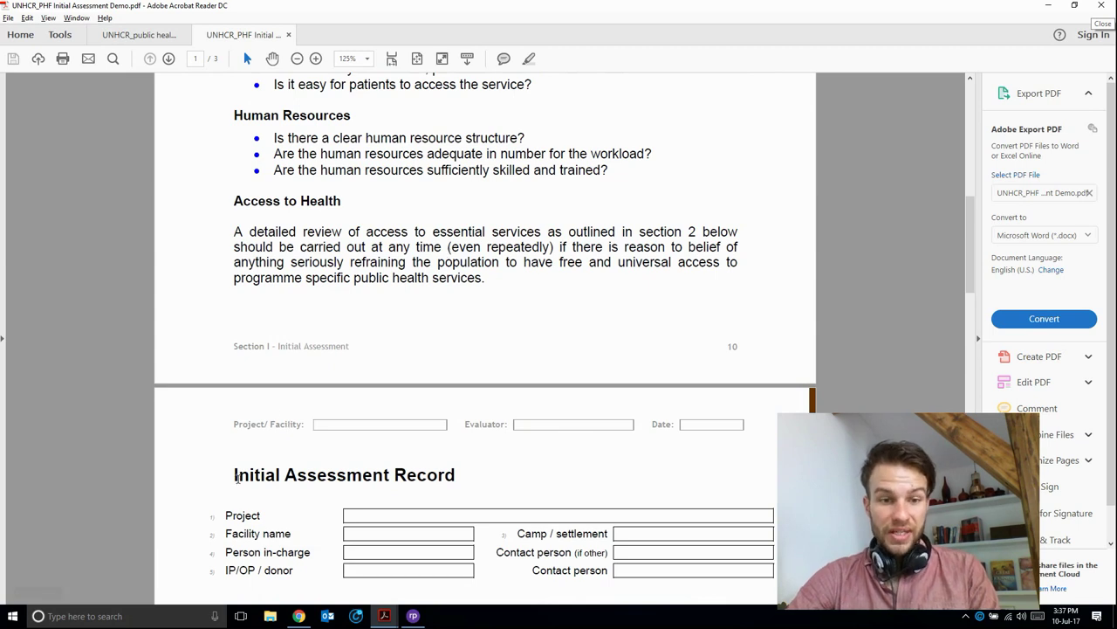
pyautogui.scroll(-1, 443, 475)
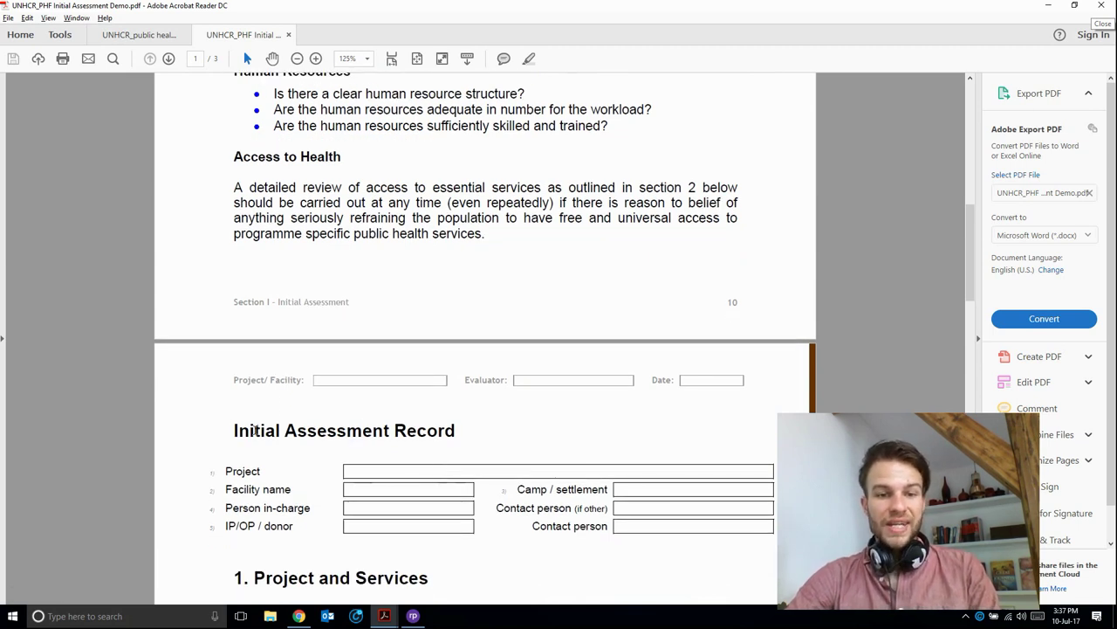
# Step: Switch to CommCare HQ in Chrome, create a new application and close its app preview
pyautogui.hotkey('alt', 'Tab')
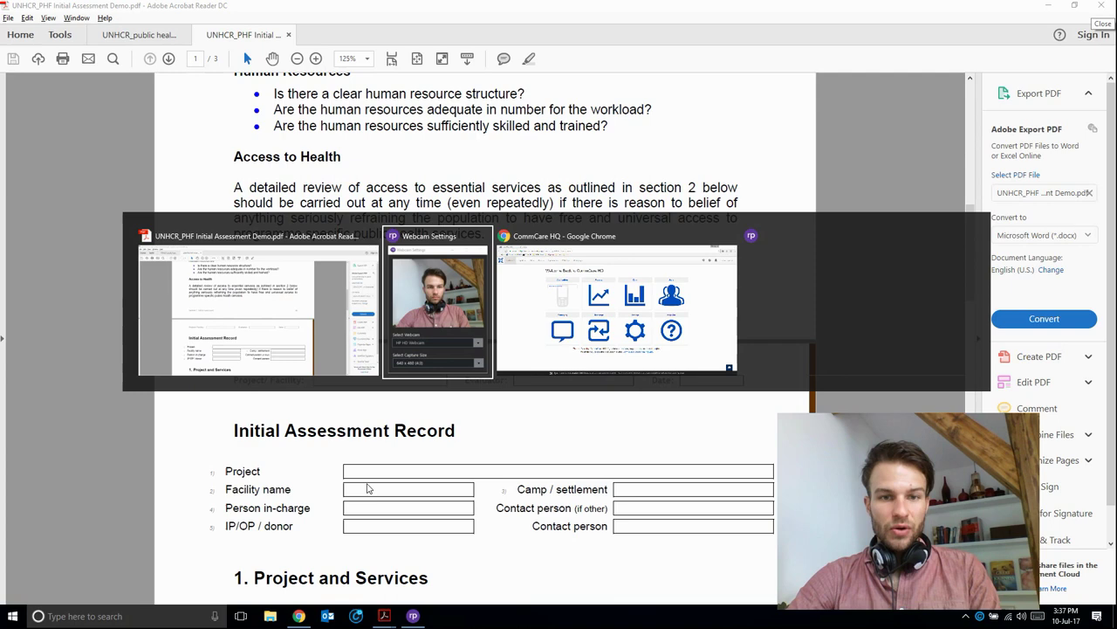
pyautogui.hotkey('alt', 'Tab')
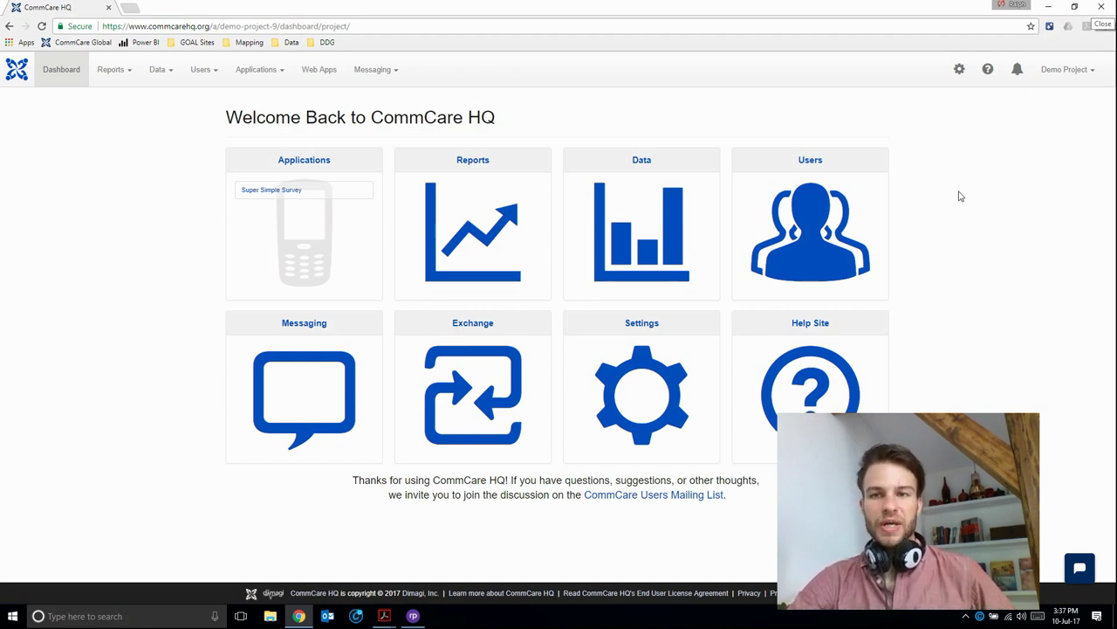
pyautogui.click(265, 78)
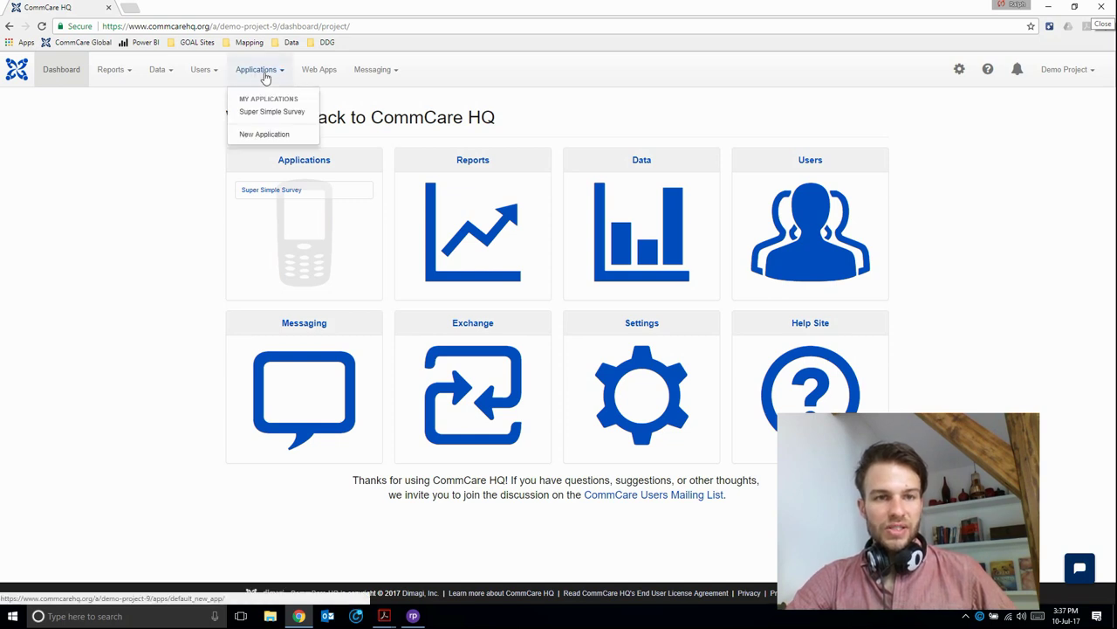
pyautogui.click(296, 136)
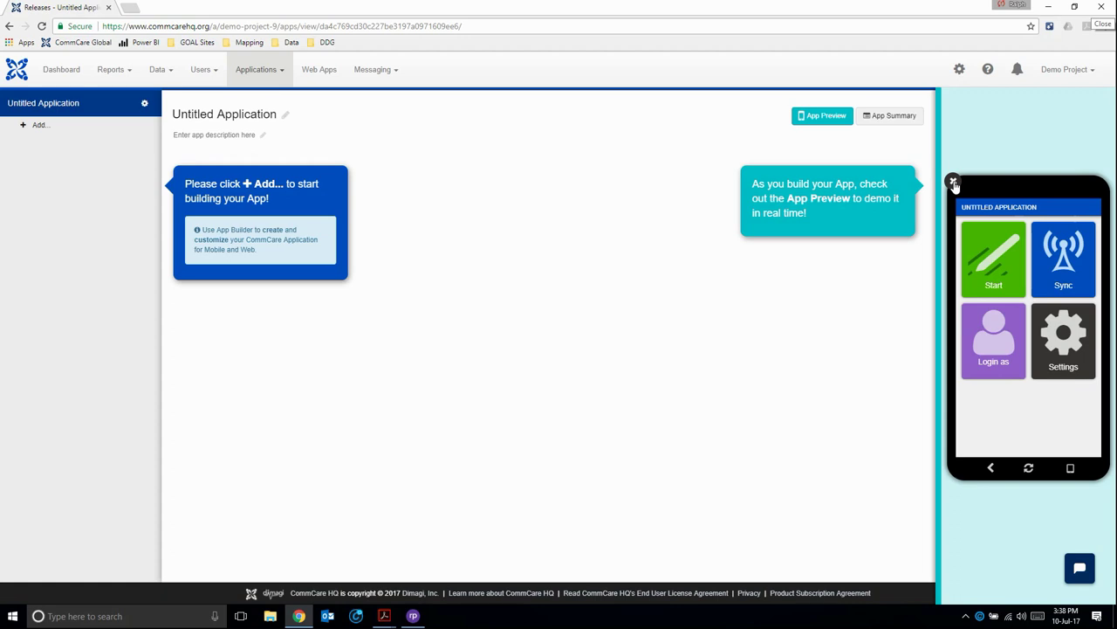
pyautogui.click(953, 183)
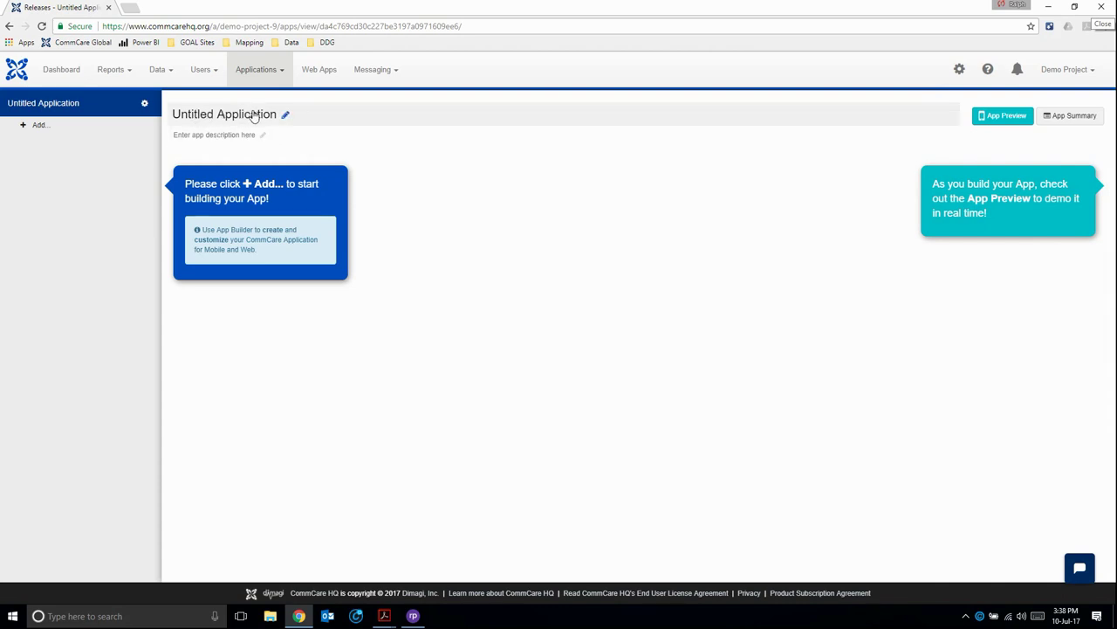
# Step: Name the application "CommCare Basics" and give it the description "Just a simple form."
pyautogui.click(285, 116)
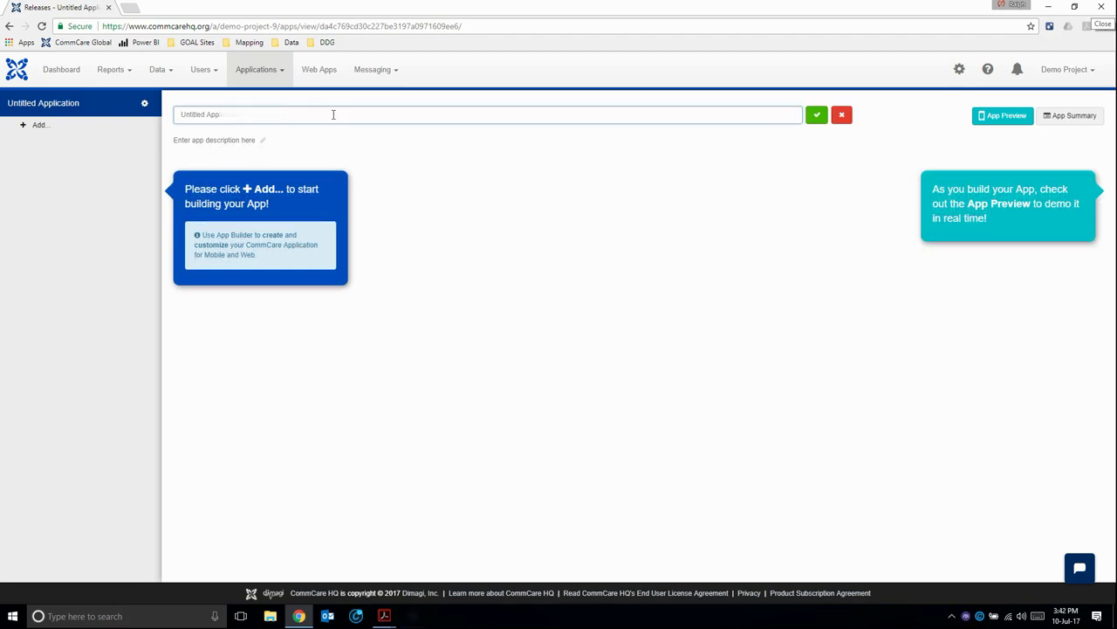
pyautogui.write('CommCare Basics')
pyautogui.click(254, 142)
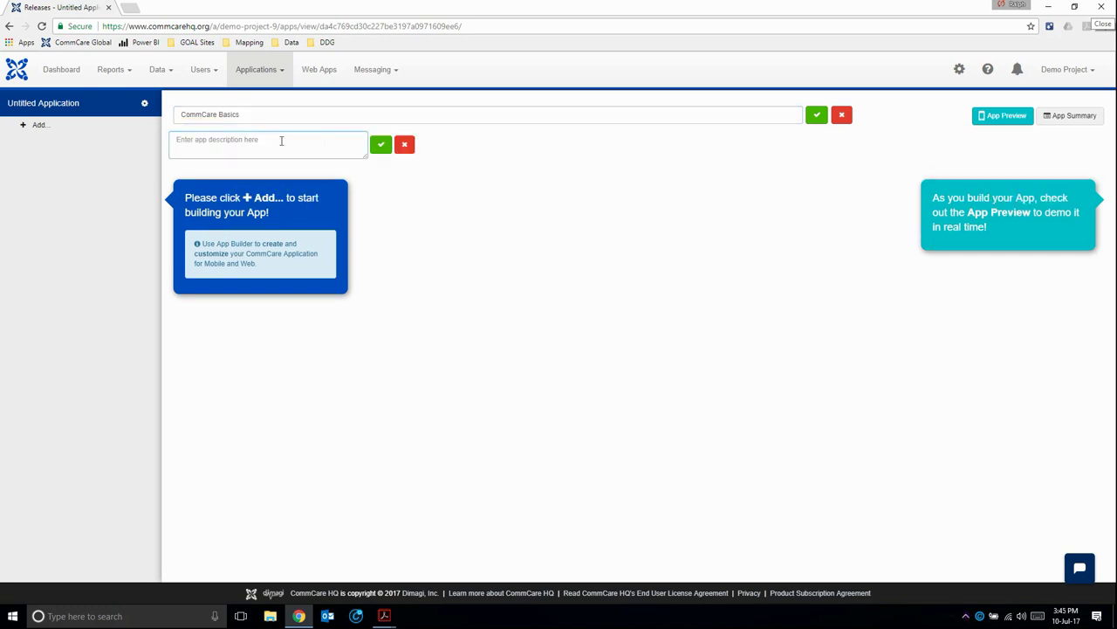
pyautogui.write('Just')
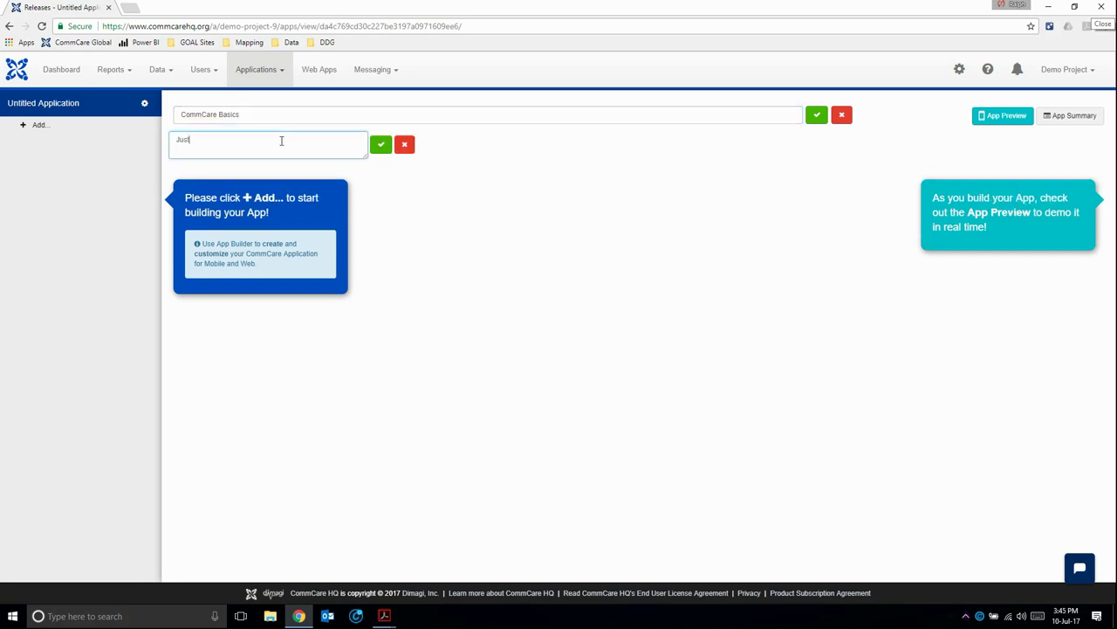
pyautogui.write(' a simple form.')
pyautogui.click(381, 144)
pyautogui.click(817, 115)
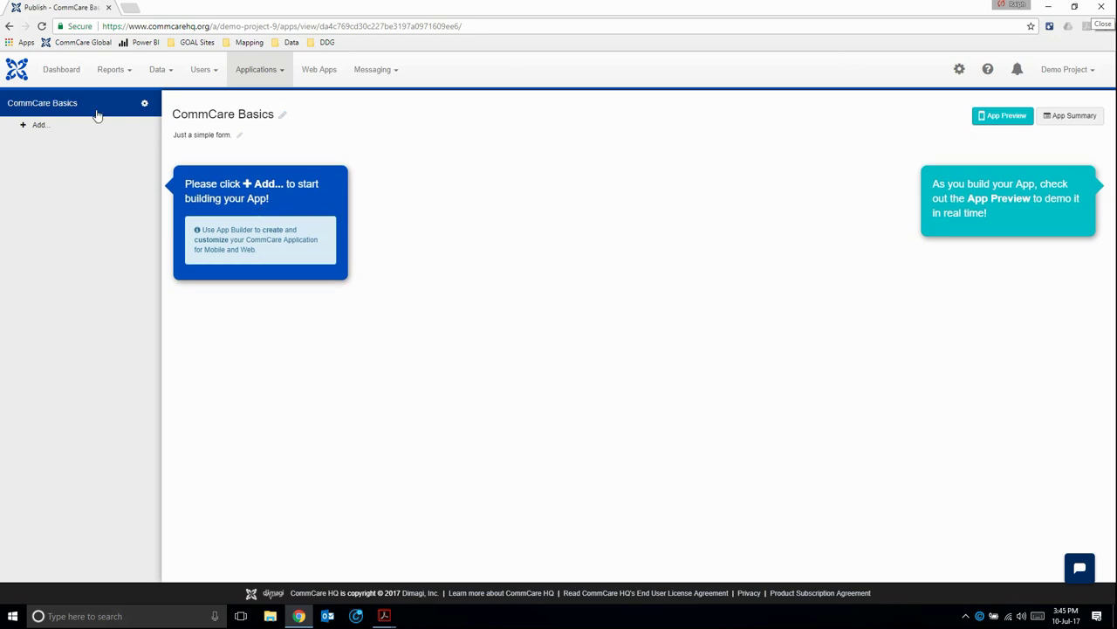
# Step: Add a Surveys menu to the CommCare Basics application and open that menu's settings
pyautogui.click(58, 131)
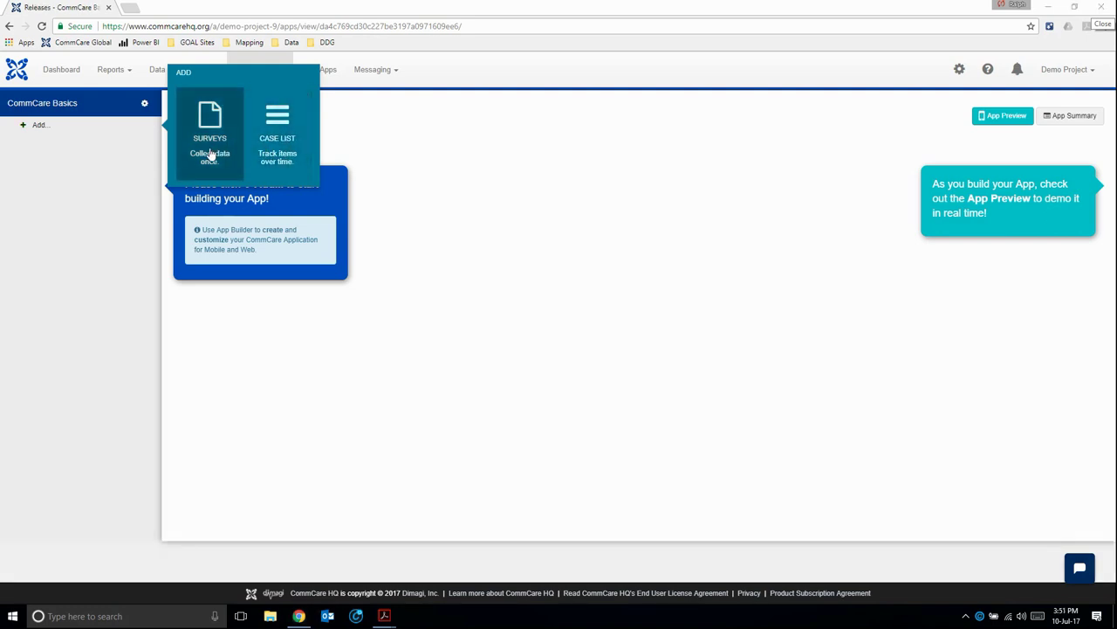
pyautogui.click(210, 153)
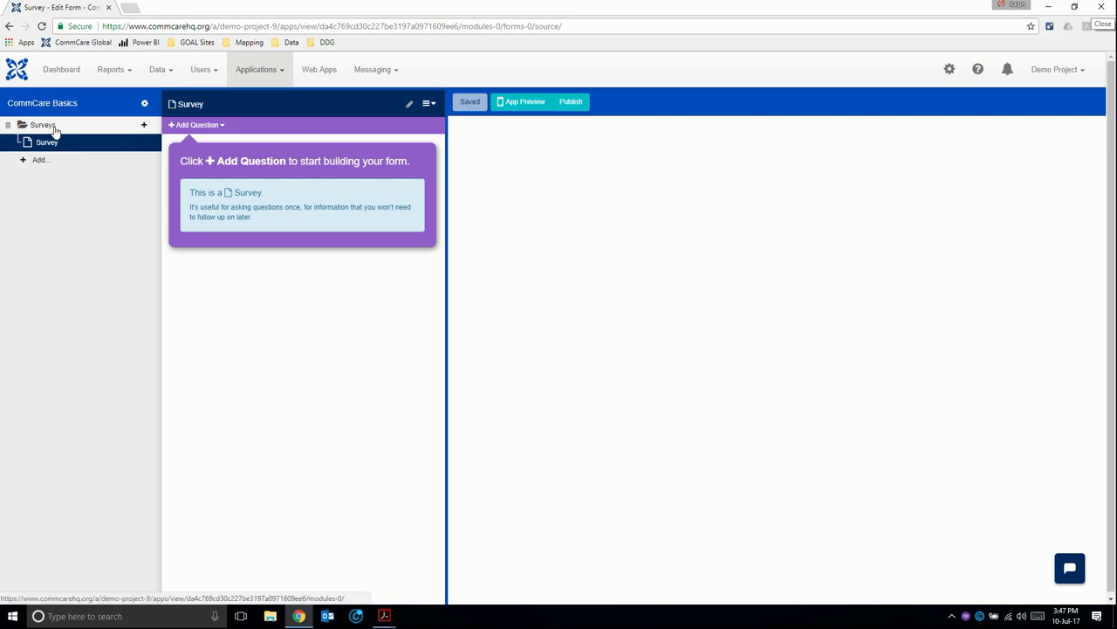
pyautogui.click(64, 129)
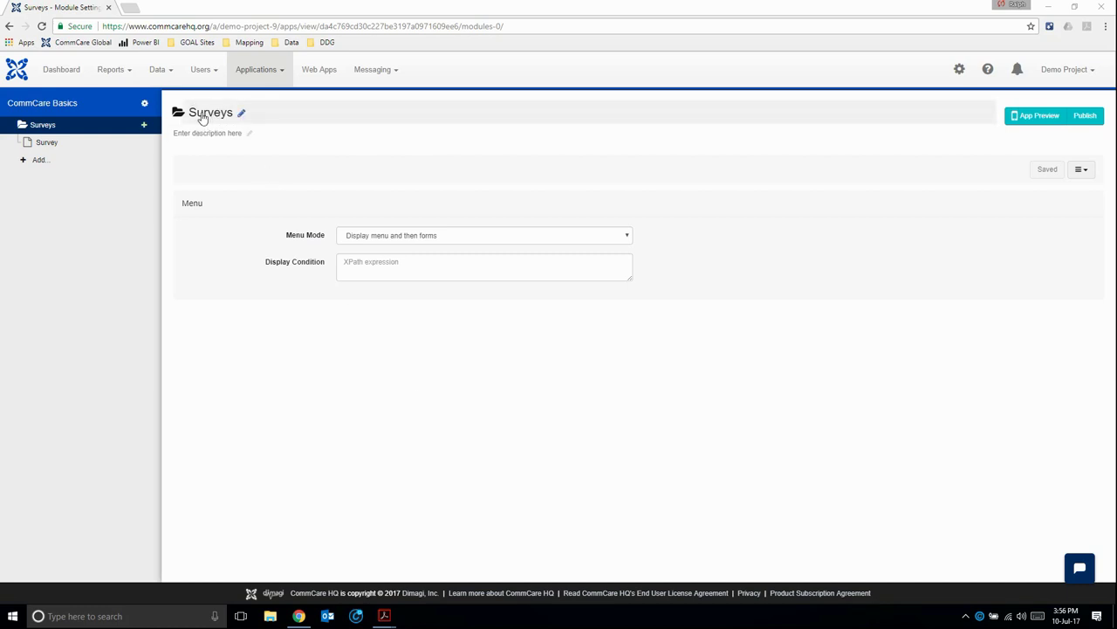
# Step: Rename the Surveys menu to "Health Facility" and open the Survey form inside it
pyautogui.click(240, 117)
pyautogui.doubleClick(233, 114)
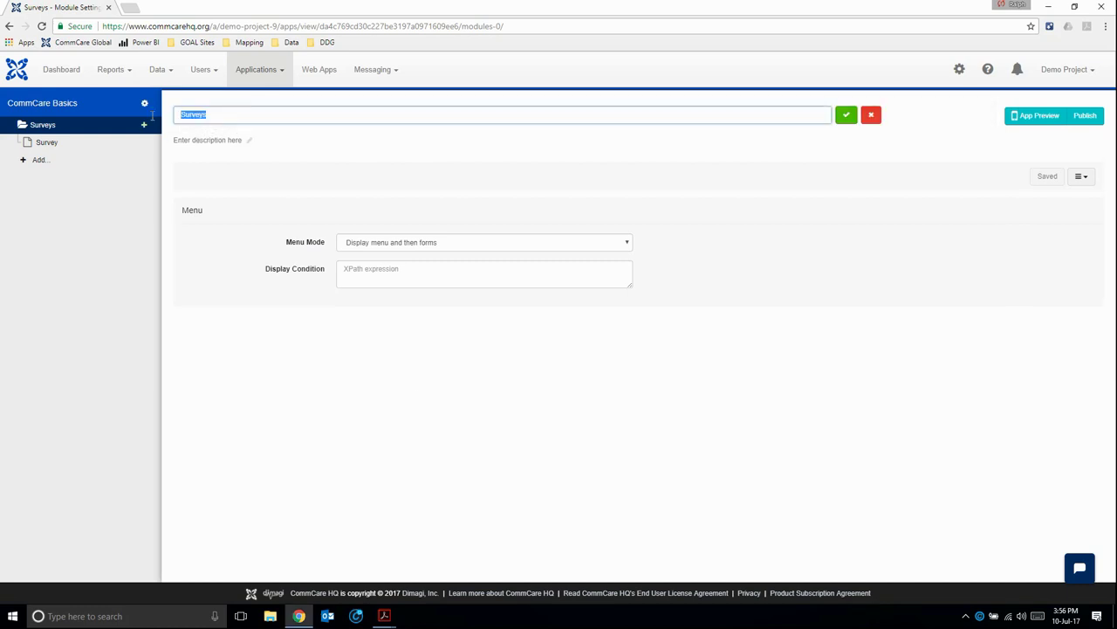
pyautogui.write('Health Facility')
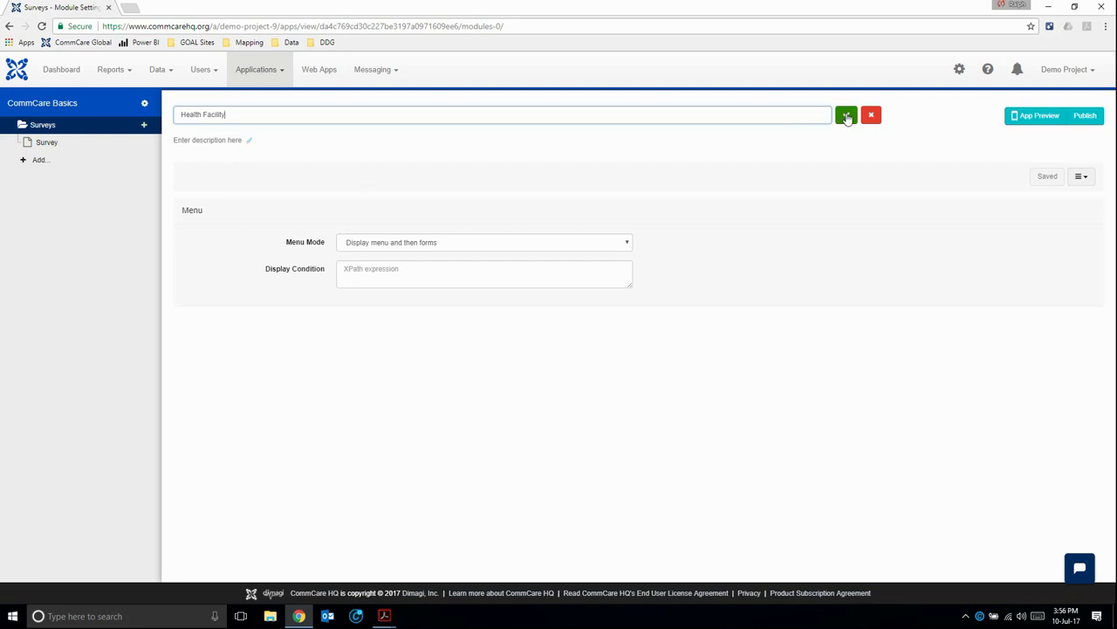
pyautogui.click(846, 116)
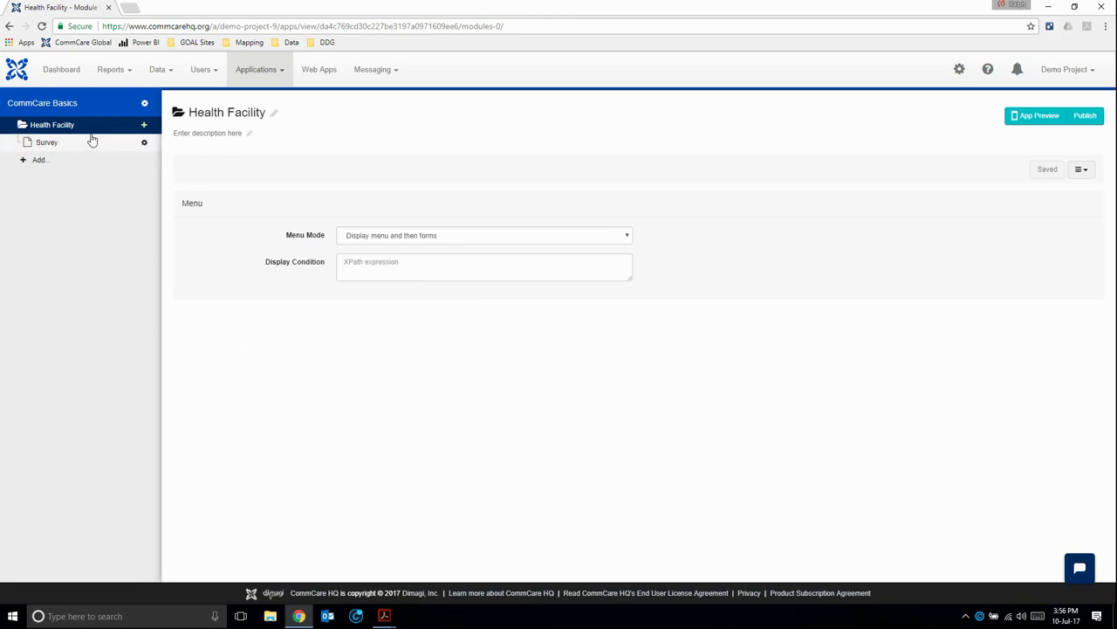
pyautogui.click(44, 144)
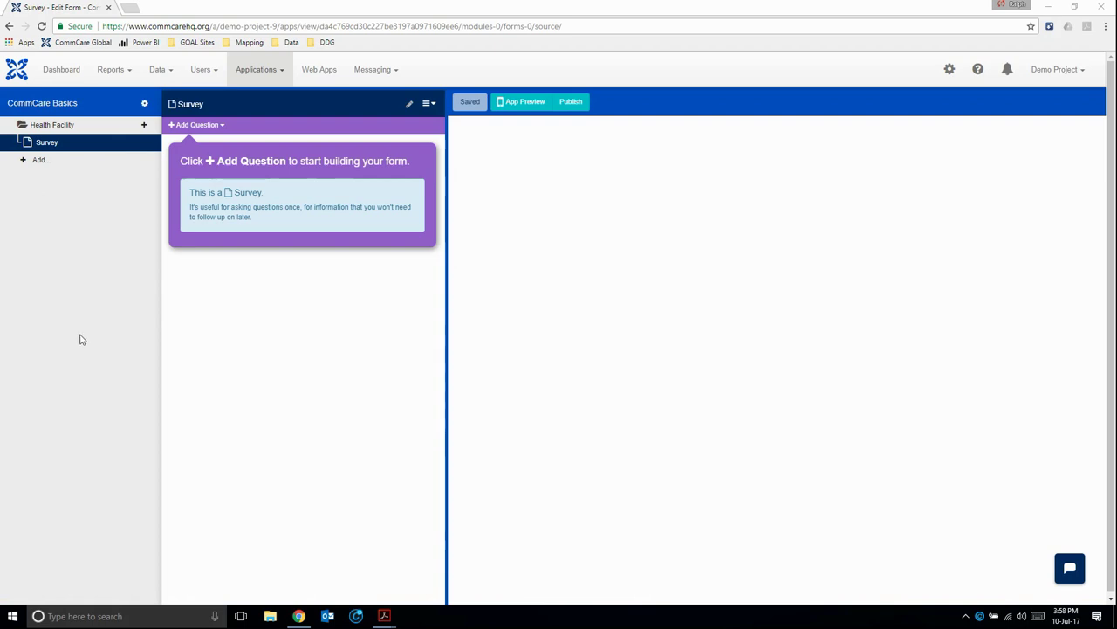
# Step: Switch to Acrobat Reader and review the toolkit cover and all sections of the Initial Assessment Demo form
pyautogui.moveTo(384, 616)
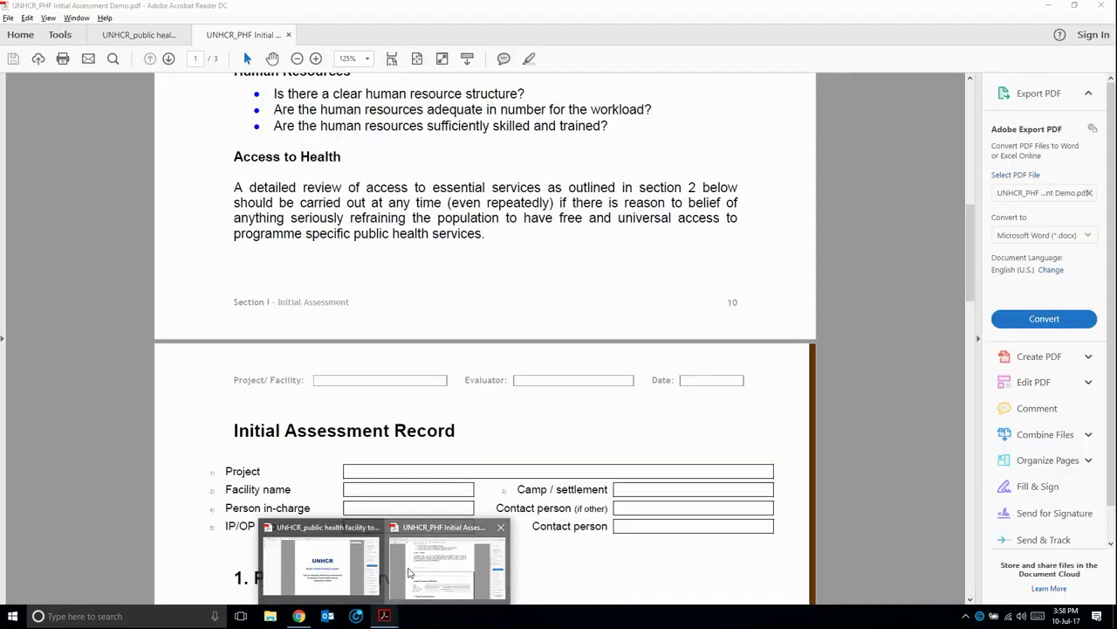
pyautogui.click(406, 572)
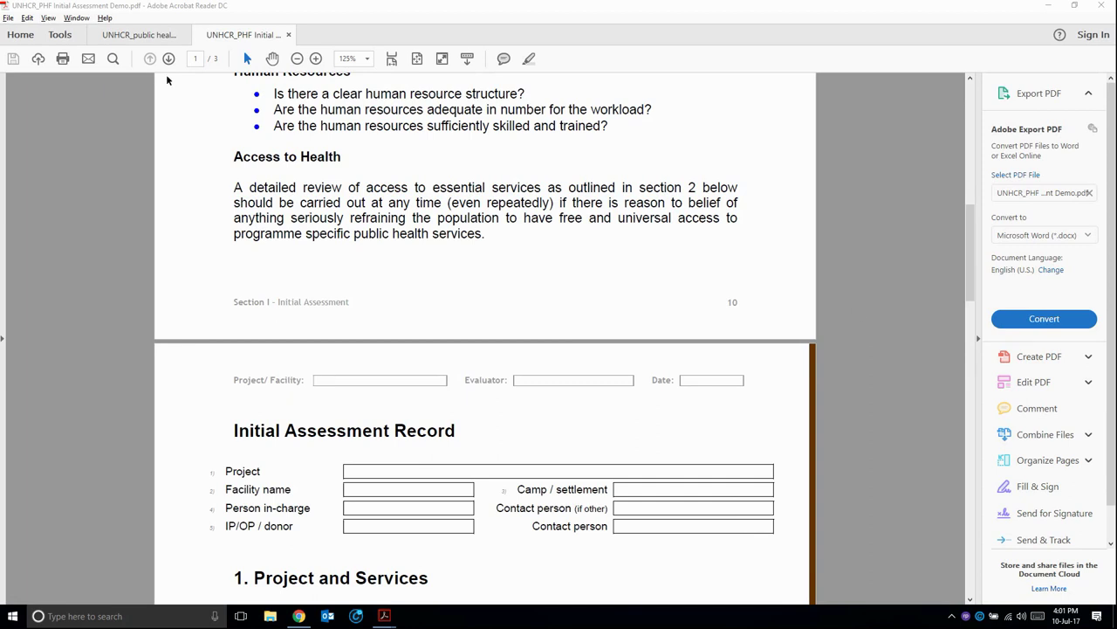
pyautogui.click(123, 36)
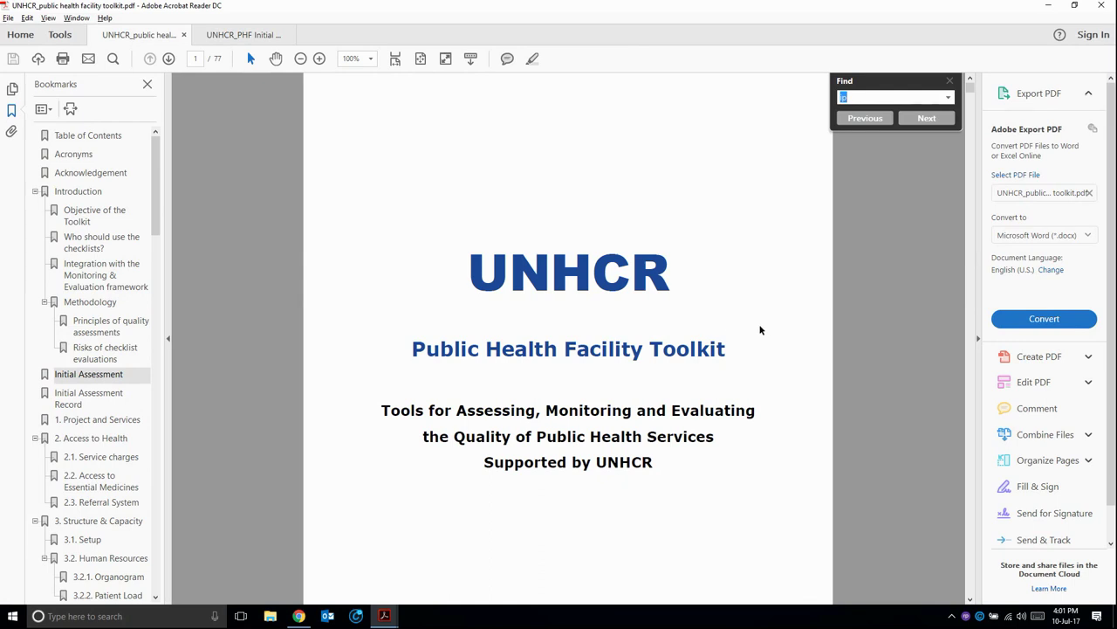
pyautogui.click(247, 35)
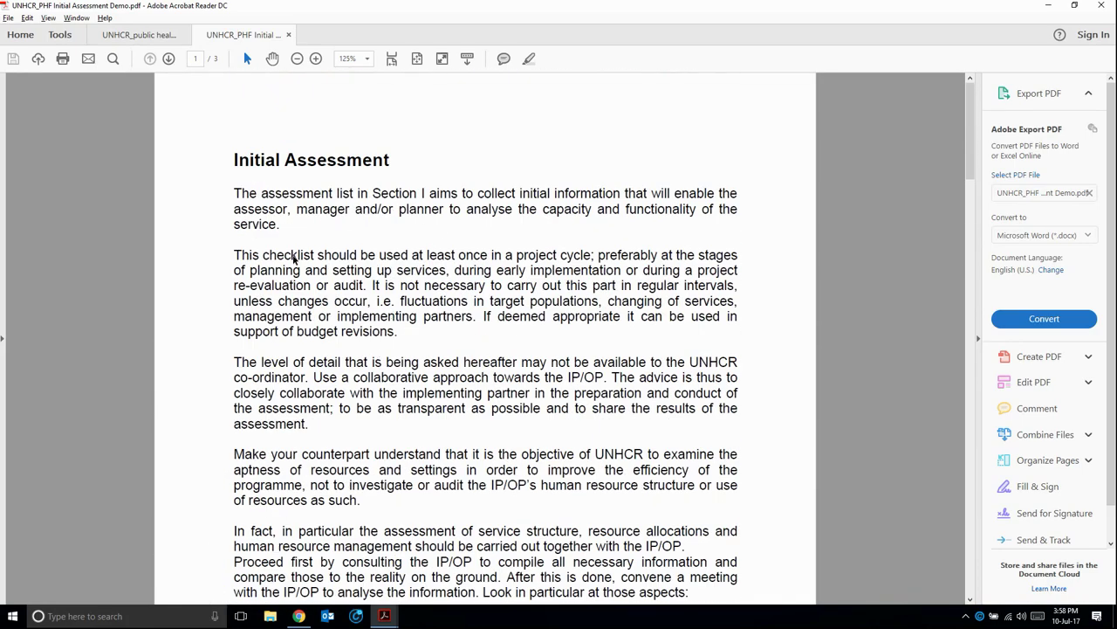
pyautogui.scroll(-6, 452, 282)
pyautogui.scroll(-5, 404, 428)
pyautogui.scroll(-15, 404, 428)
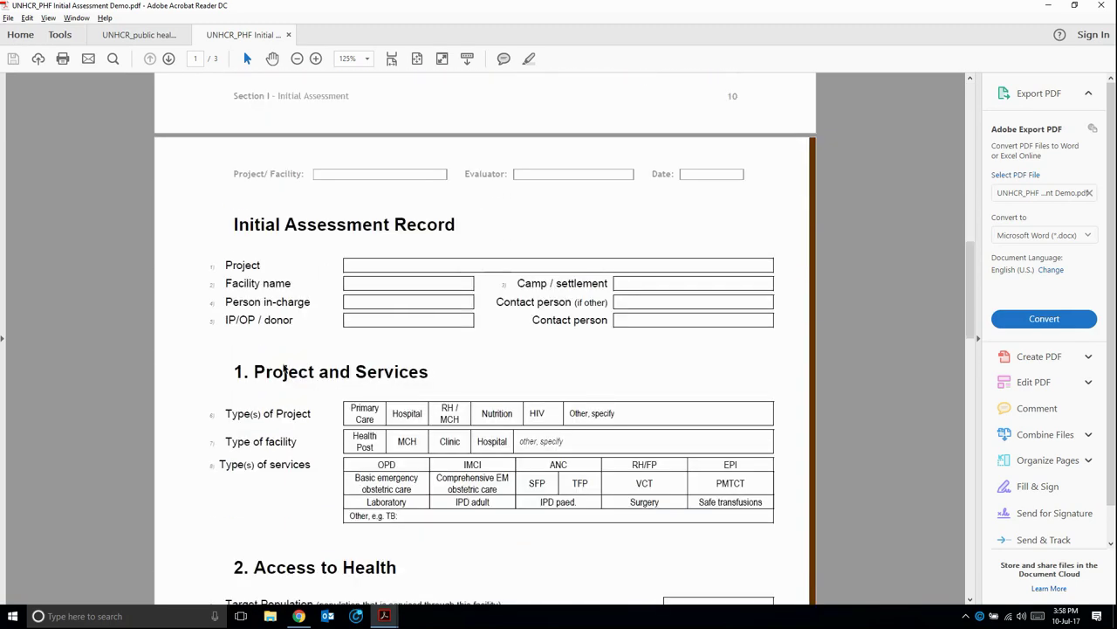
pyautogui.scroll(-20, 378, 410)
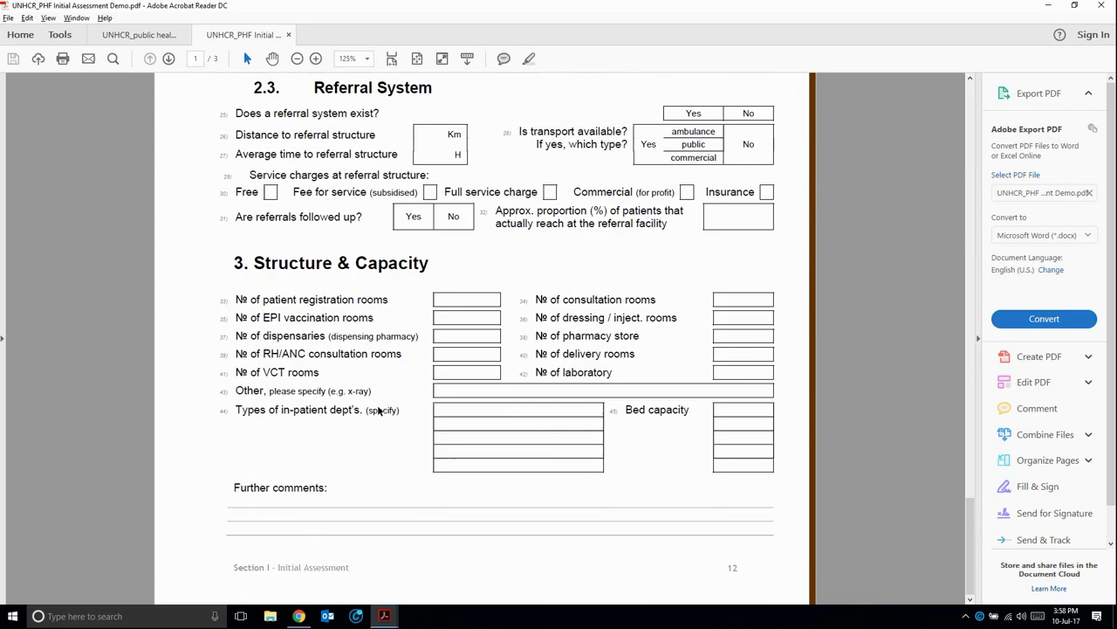
pyautogui.scroll(10, 378, 410)
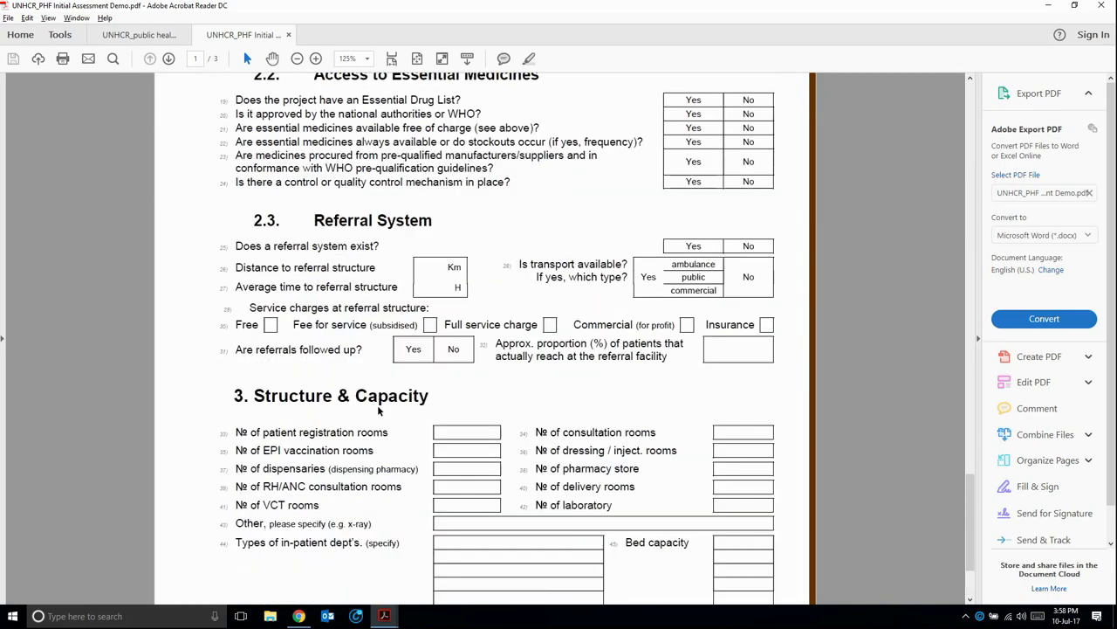
pyautogui.scroll(-5, 378, 411)
pyautogui.scroll(15, 378, 410)
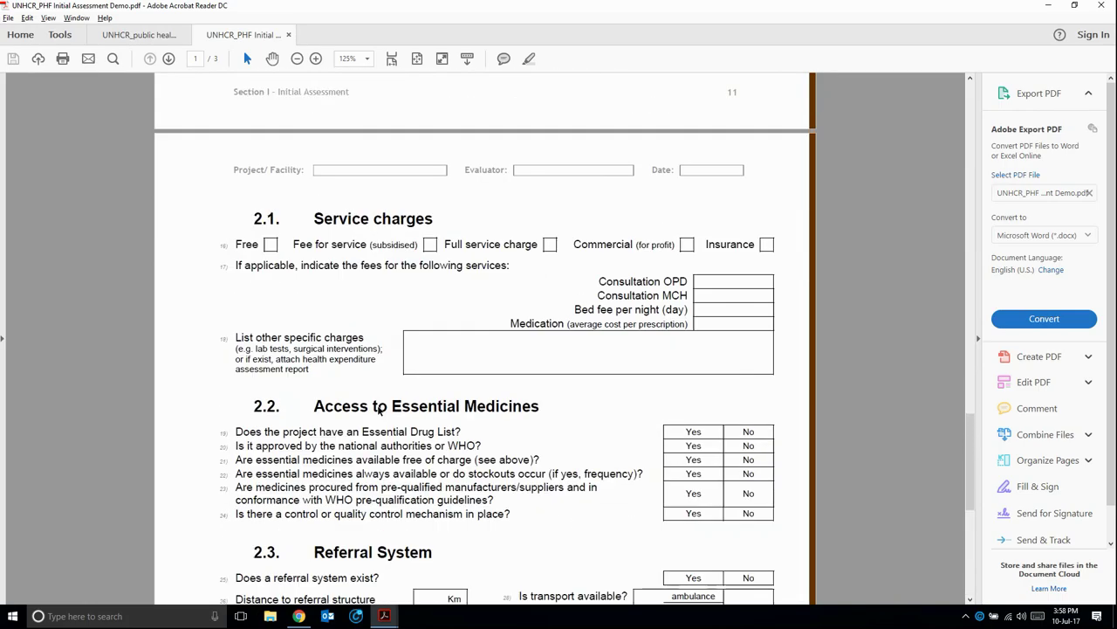
pyautogui.scroll(20, 378, 410)
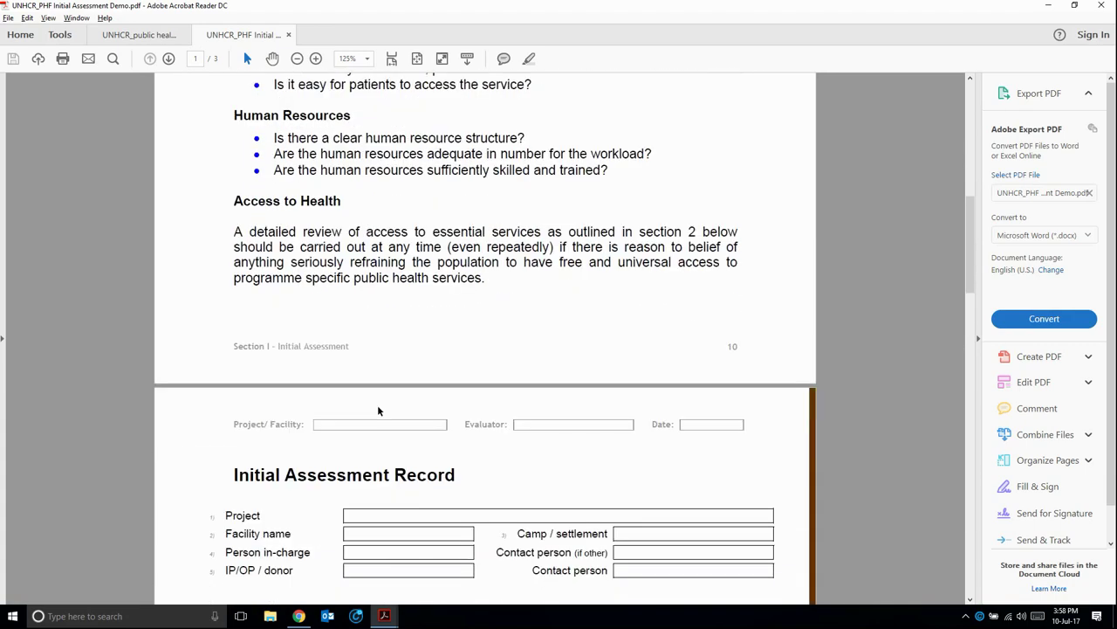
pyautogui.scroll(4, 457, 337)
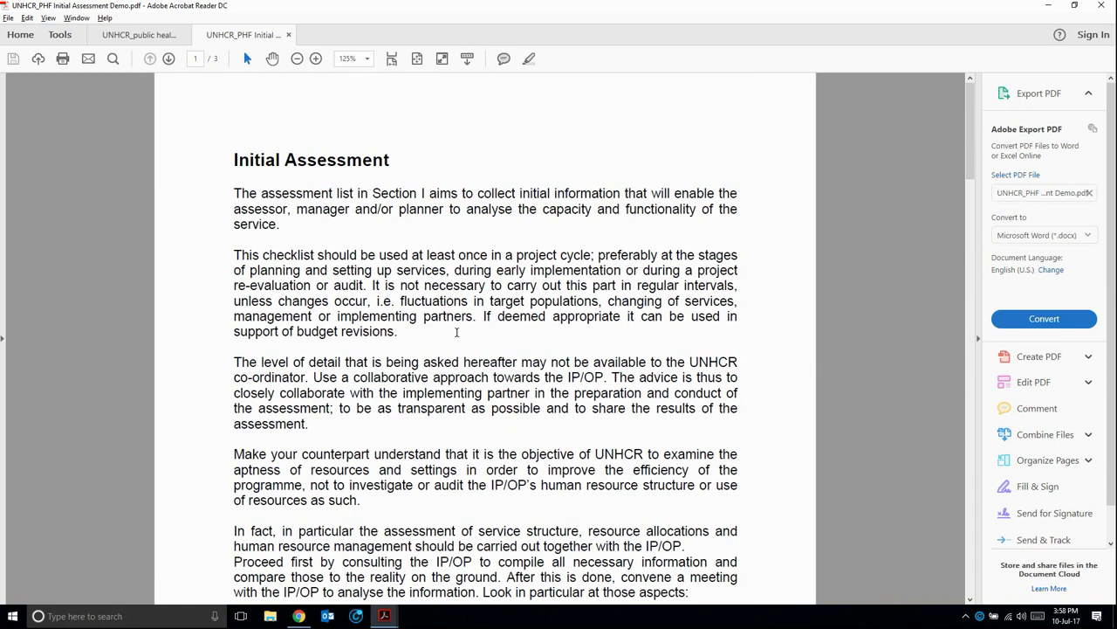
pyautogui.scroll(-1, 459, 356)
pyautogui.scroll(1, 459, 356)
# Step: Switch to CommCare HQ in Chrome and add a Label question with the question ID "Introductory_Message" to the Survey form
pyautogui.hotkey('alt', 'Tab')
pyautogui.press('Tab')
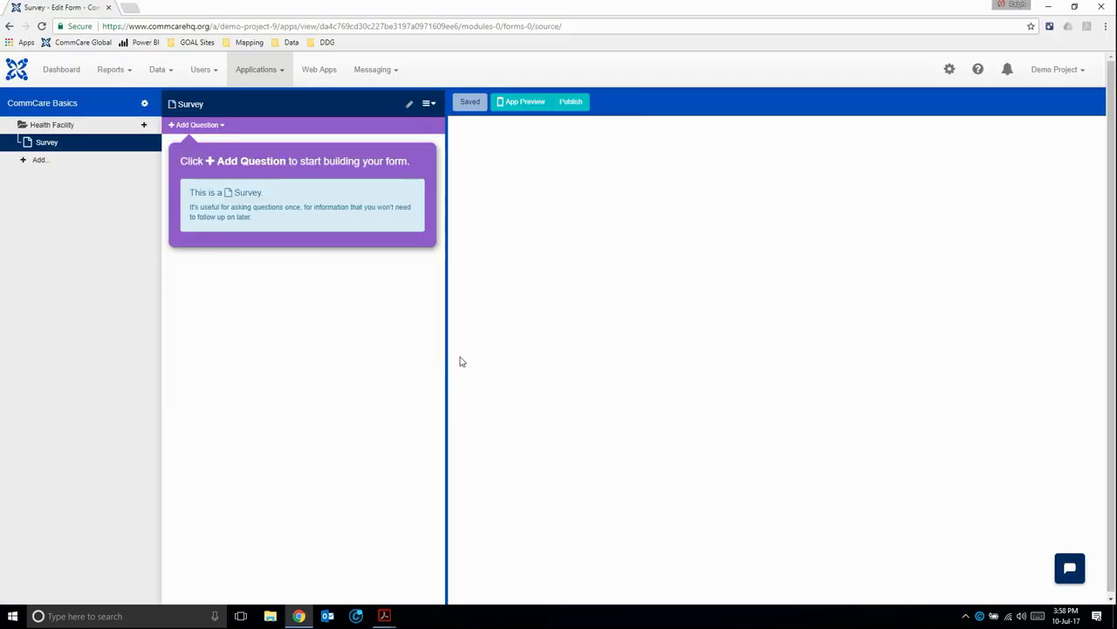
pyautogui.click(208, 128)
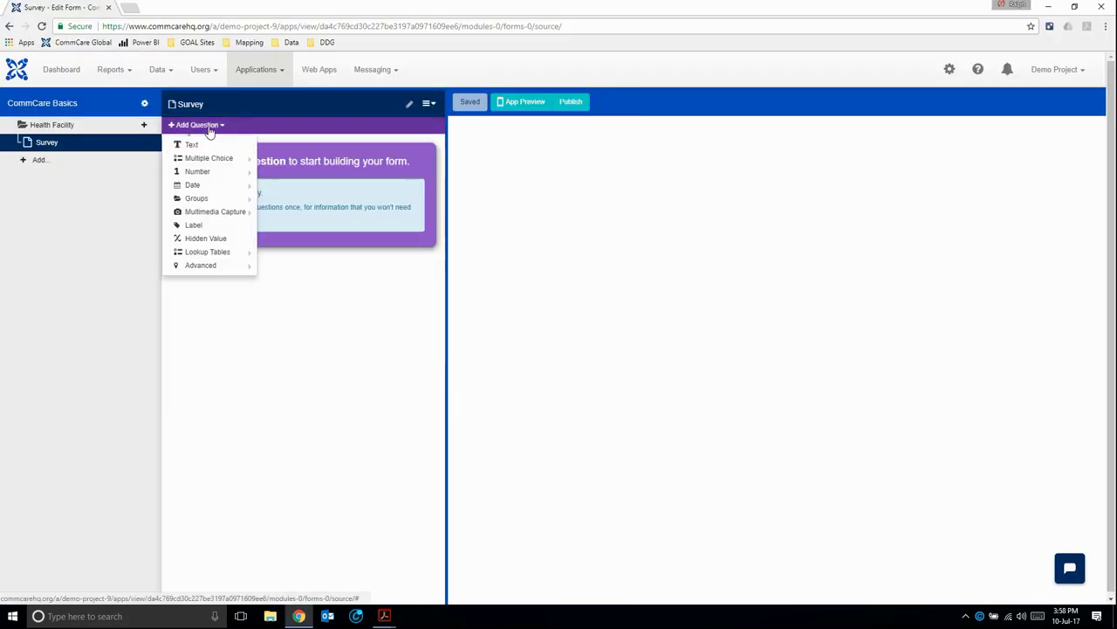
pyautogui.click(213, 228)
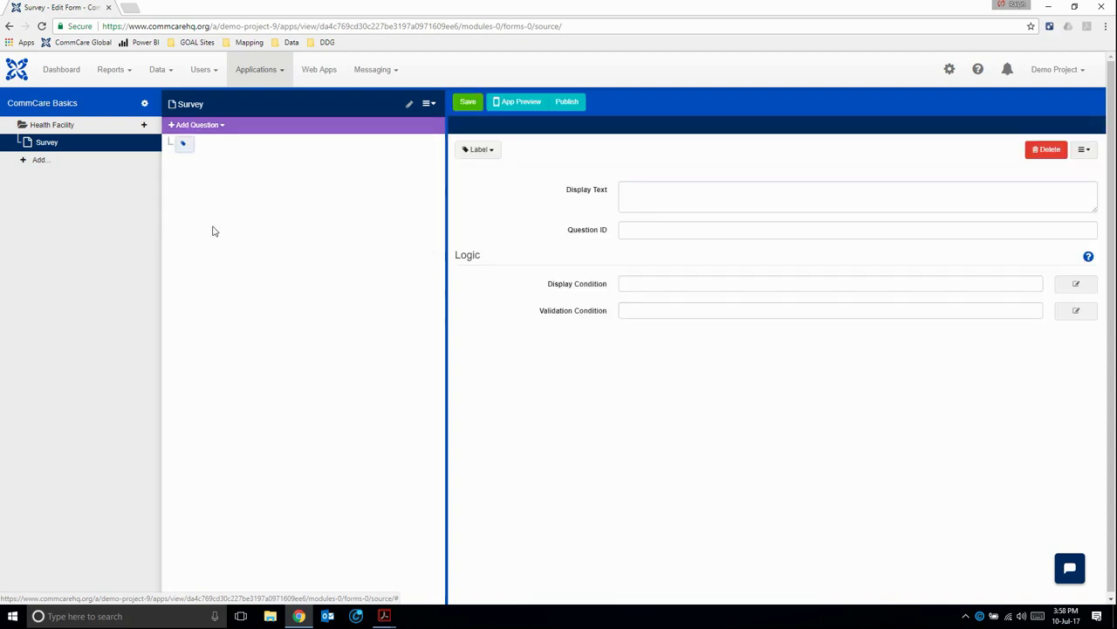
pyautogui.click(647, 230)
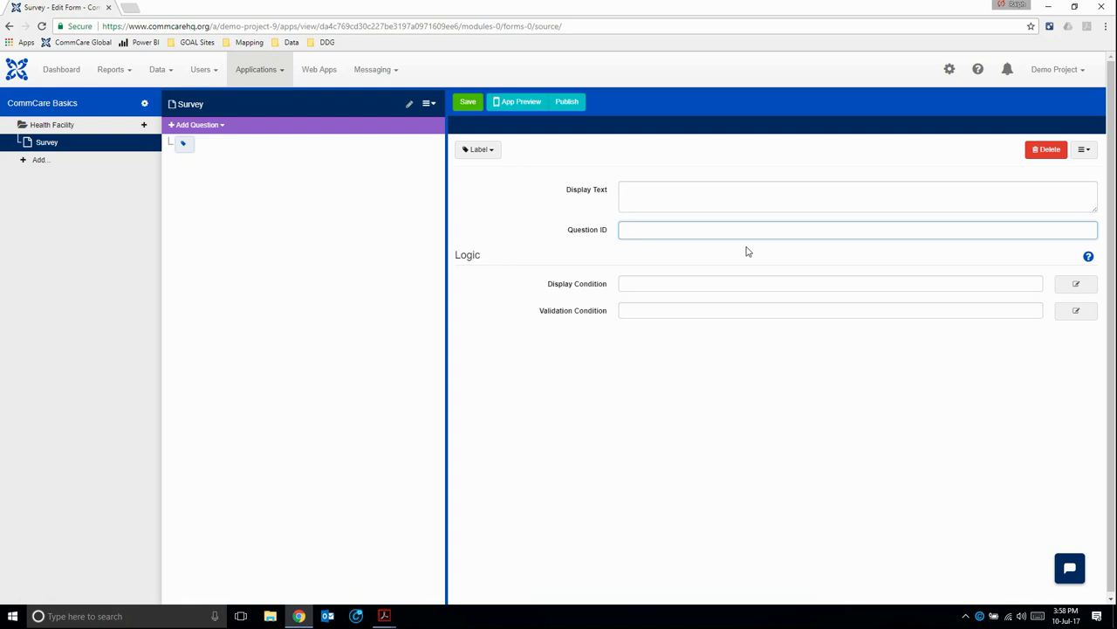
pyautogui.write('Introductor')
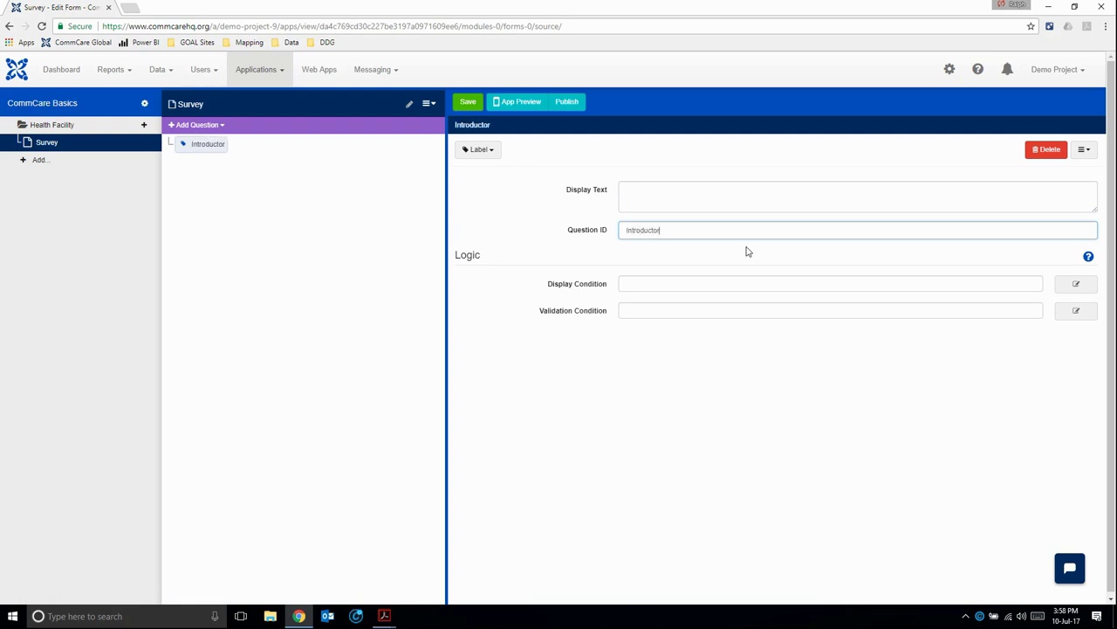
pyautogui.write('y_Message')
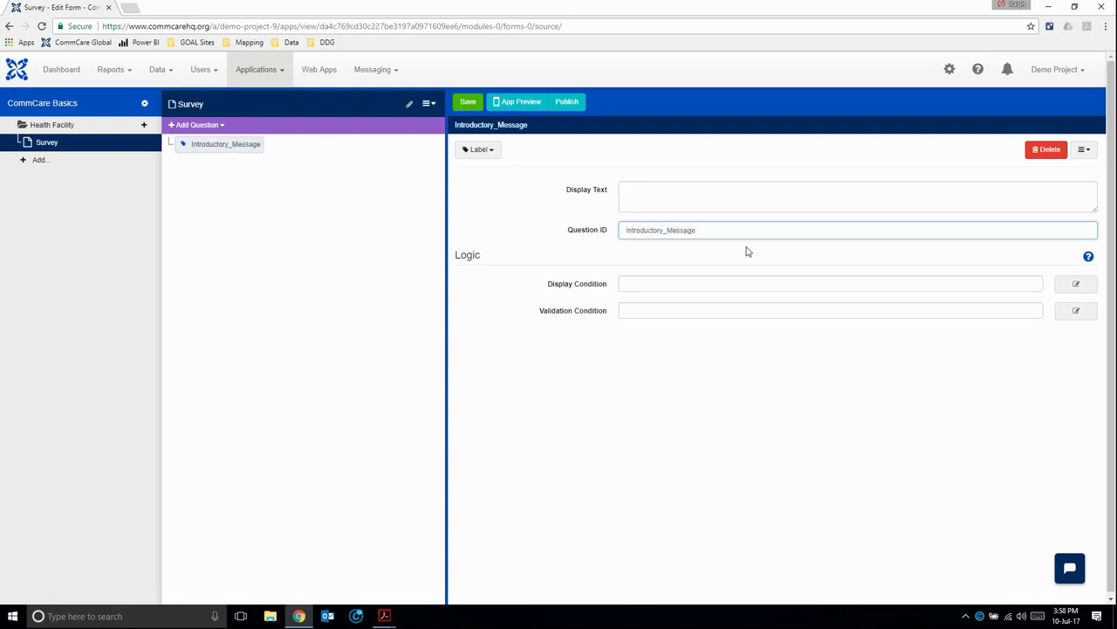
# Step: Fill the label's display text with an introduction starting "Thank you for taking the time to talk to me", adapted from the PDF's paragraph on UNHCR's objective
pyautogui.click(667, 197)
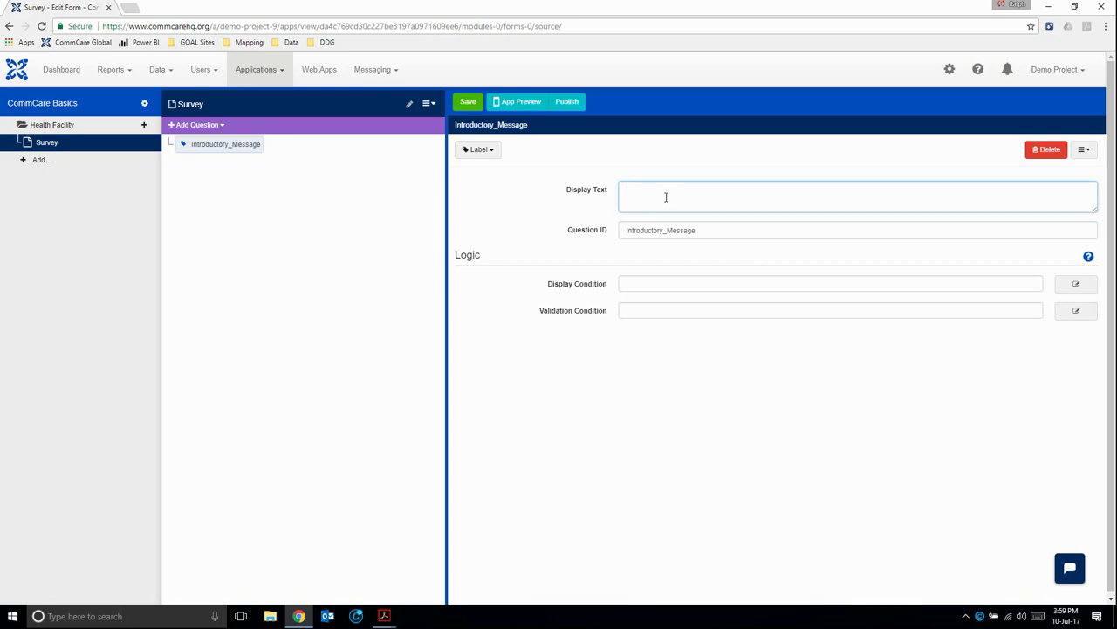
pyautogui.hotkey('alt', 'Tab')
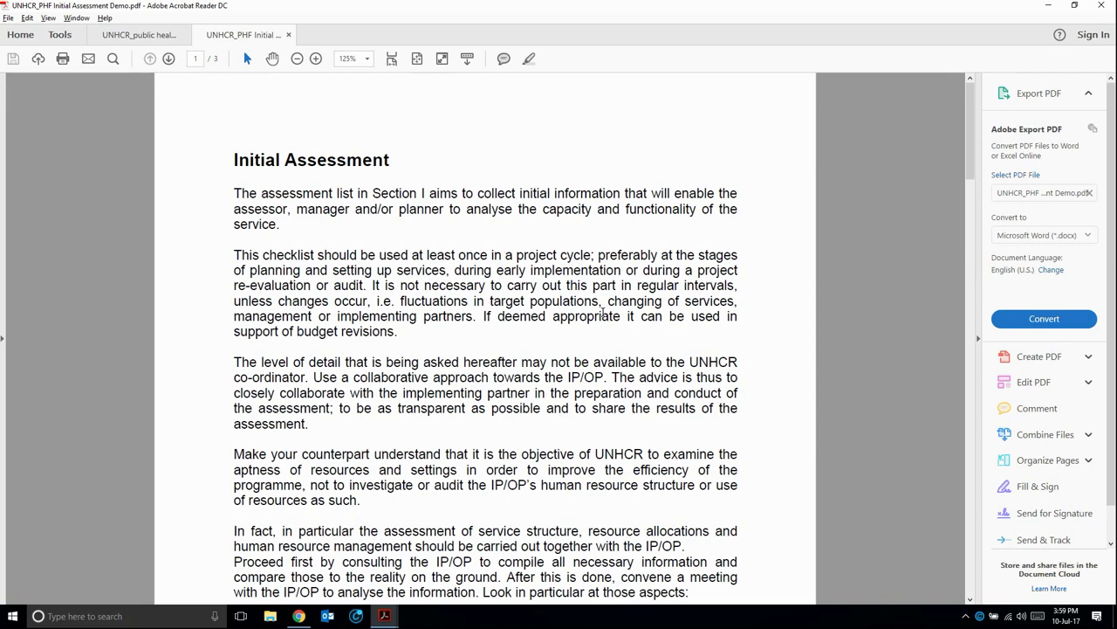
pyautogui.scroll(-5, 603, 312)
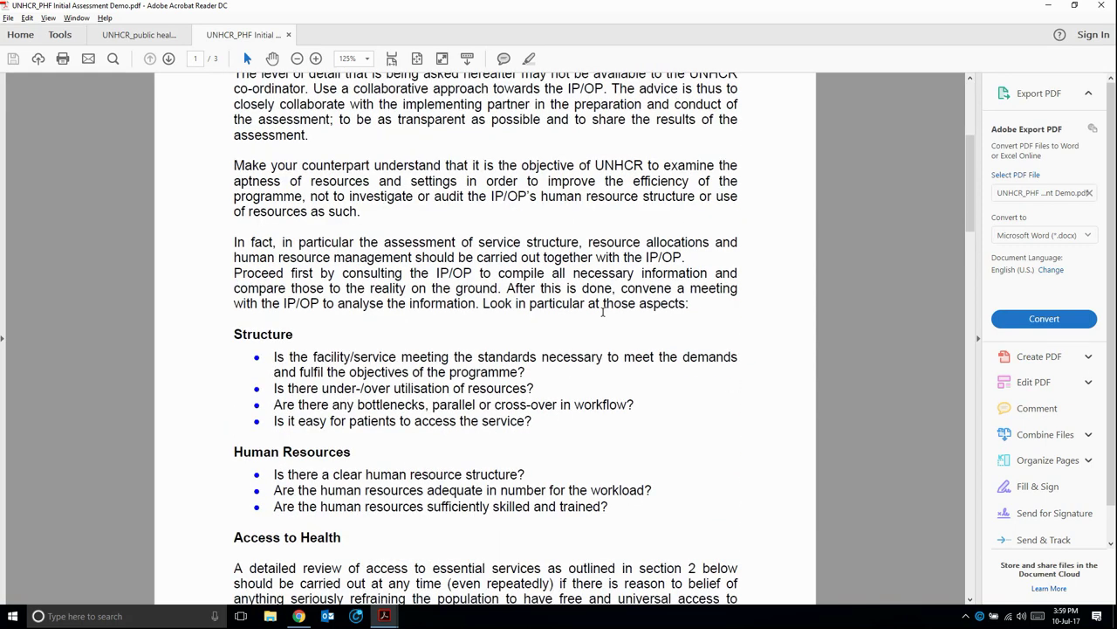
pyautogui.scroll(5, 534, 287)
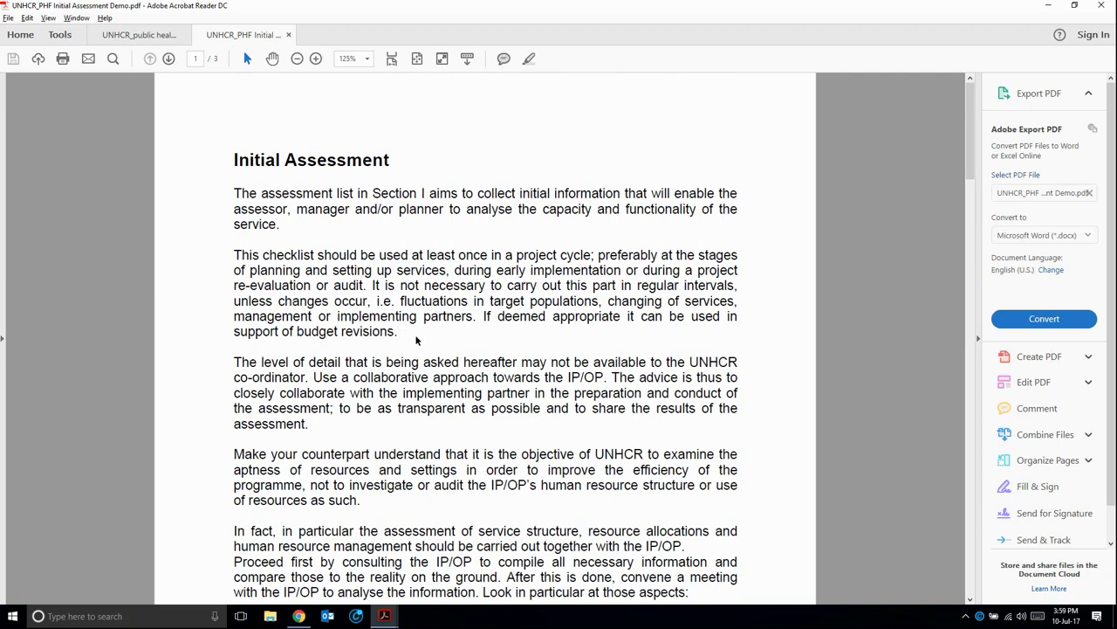
pyautogui.scroll(-1, 416, 340)
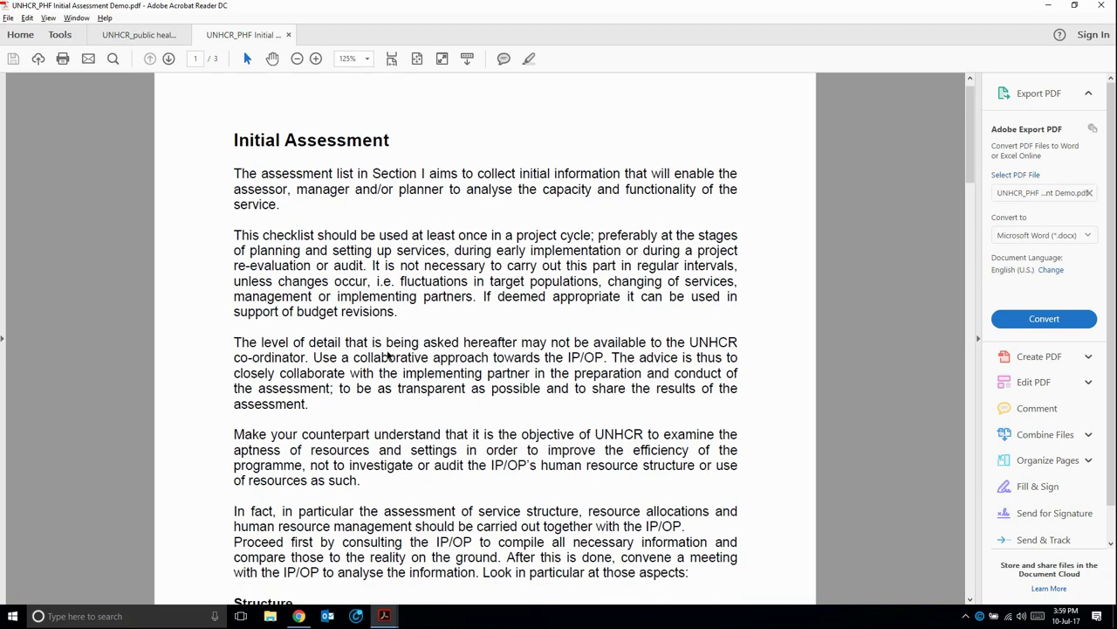
pyautogui.hotkey('alt', 'Tab')
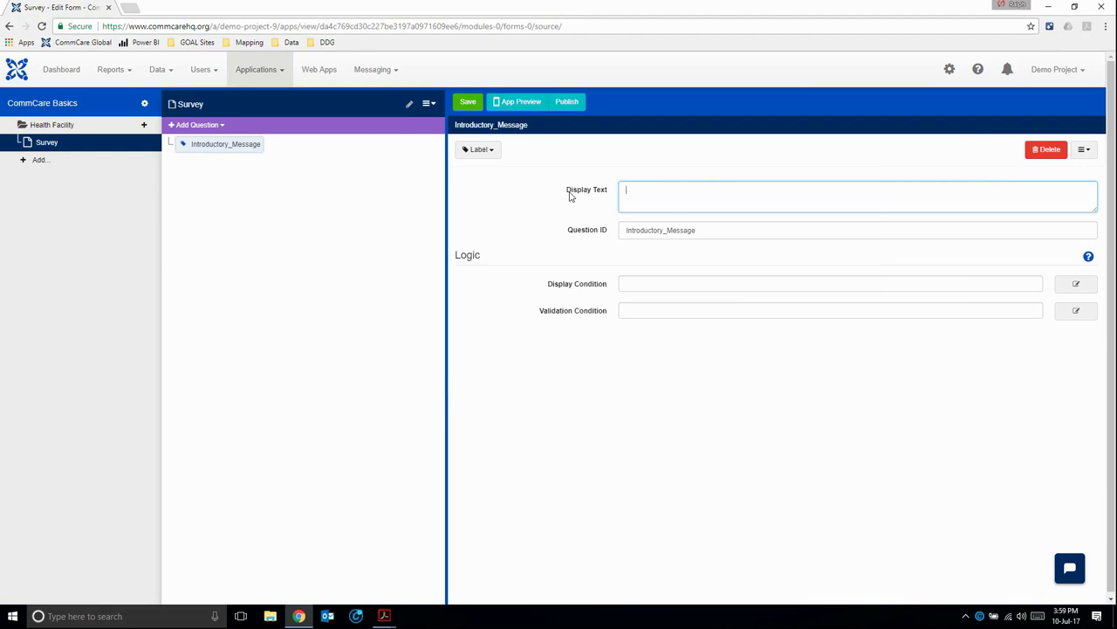
pyautogui.hotkey('alt', 'Tab')
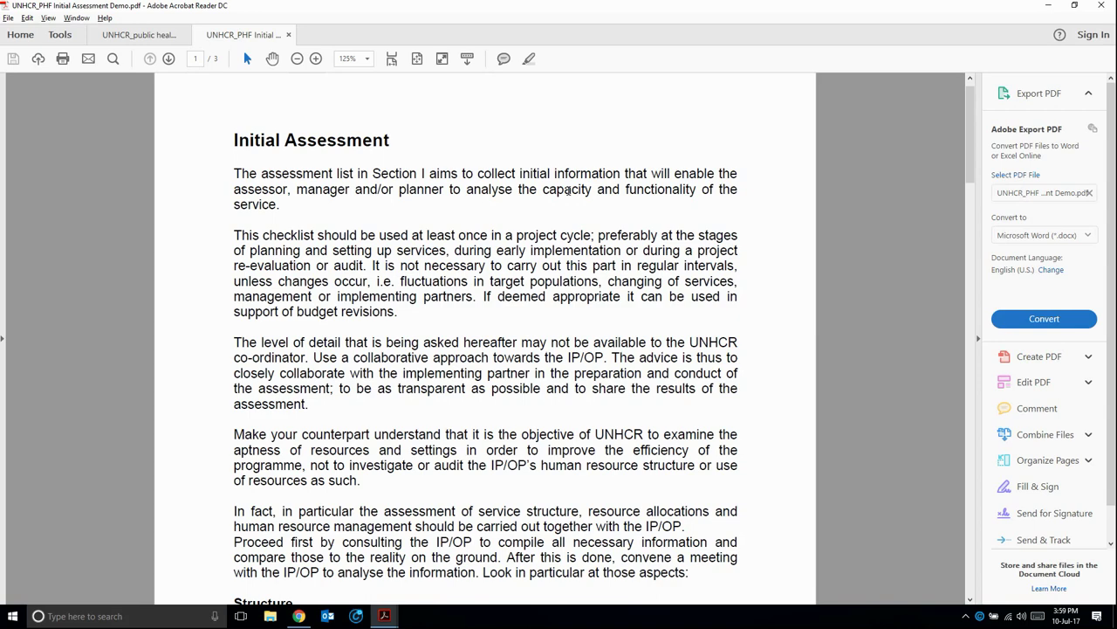
pyautogui.hotkey('alt', 'Tab')
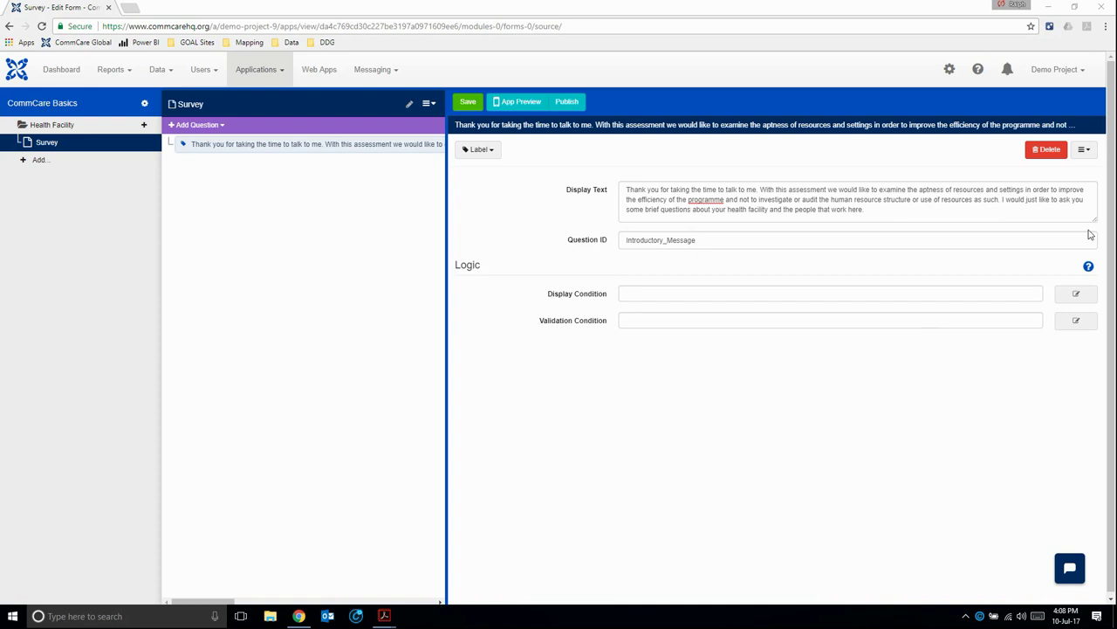
pyautogui.moveTo(1094, 218); pyautogui.dragTo(1070, 226)
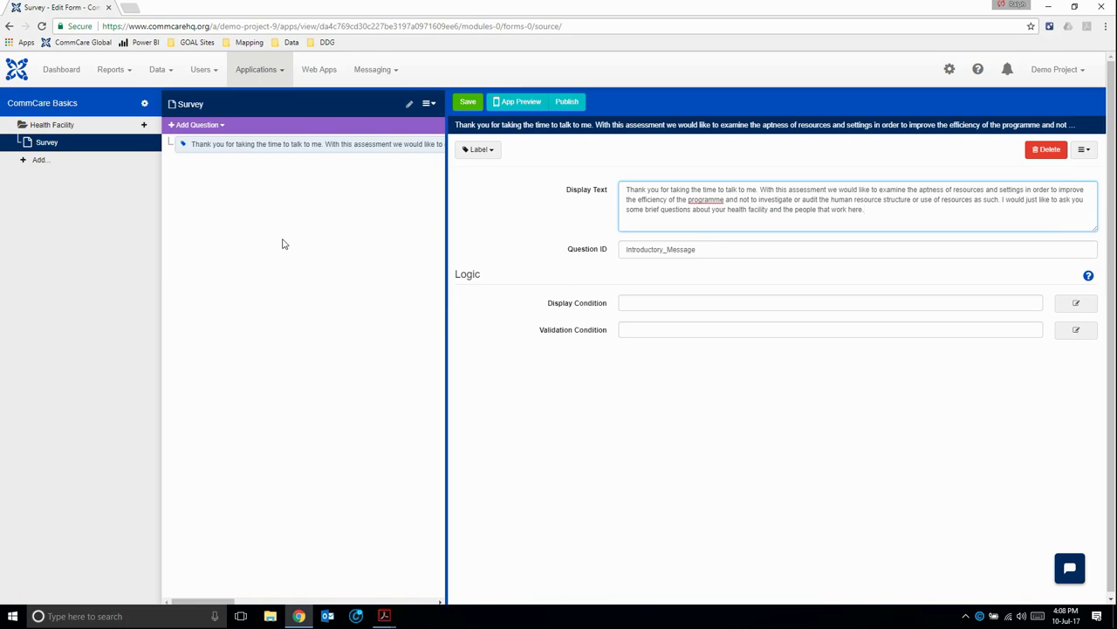
# Step: Switch to Acrobat Reader and copy the "Initial Assessment Record" heading from page 2 of the Initial Assessment document
pyautogui.hotkey('alt', 'Tab')
pyautogui.press('Tab')
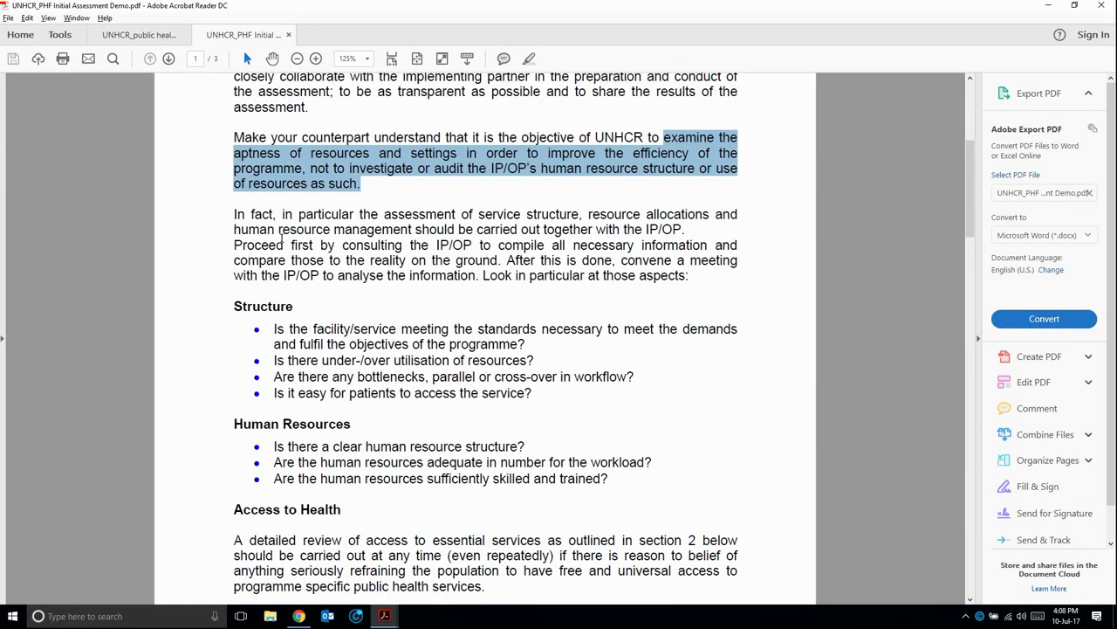
pyautogui.scroll(-1, 469, 373)
pyautogui.scroll(-6, 469, 373)
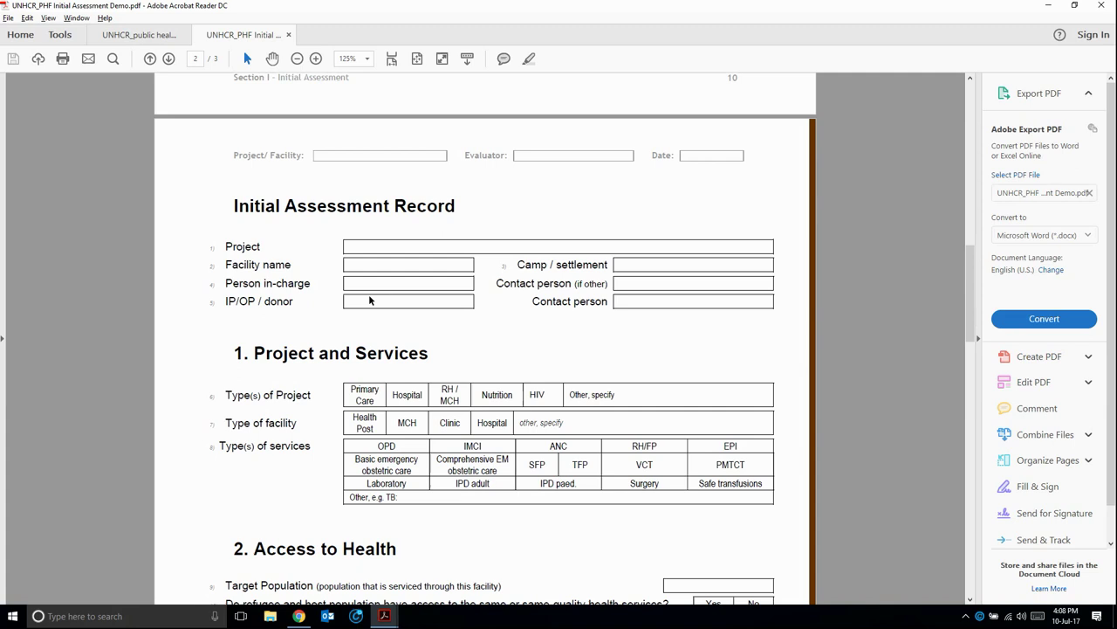
pyautogui.scroll(-1, 369, 299)
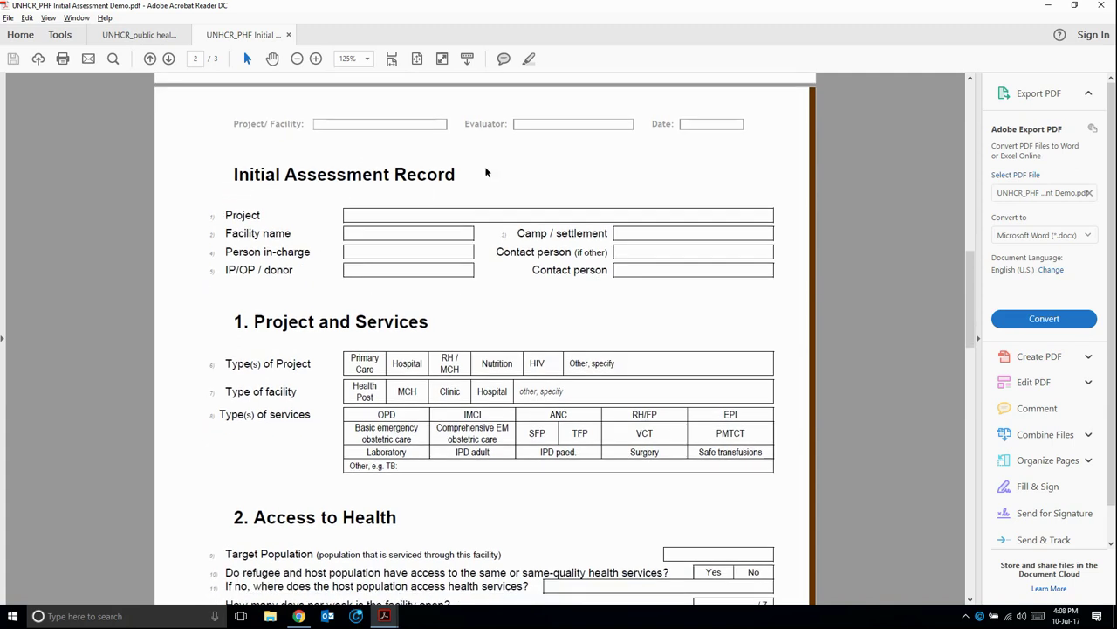
pyautogui.scroll(-1, 279, 361)
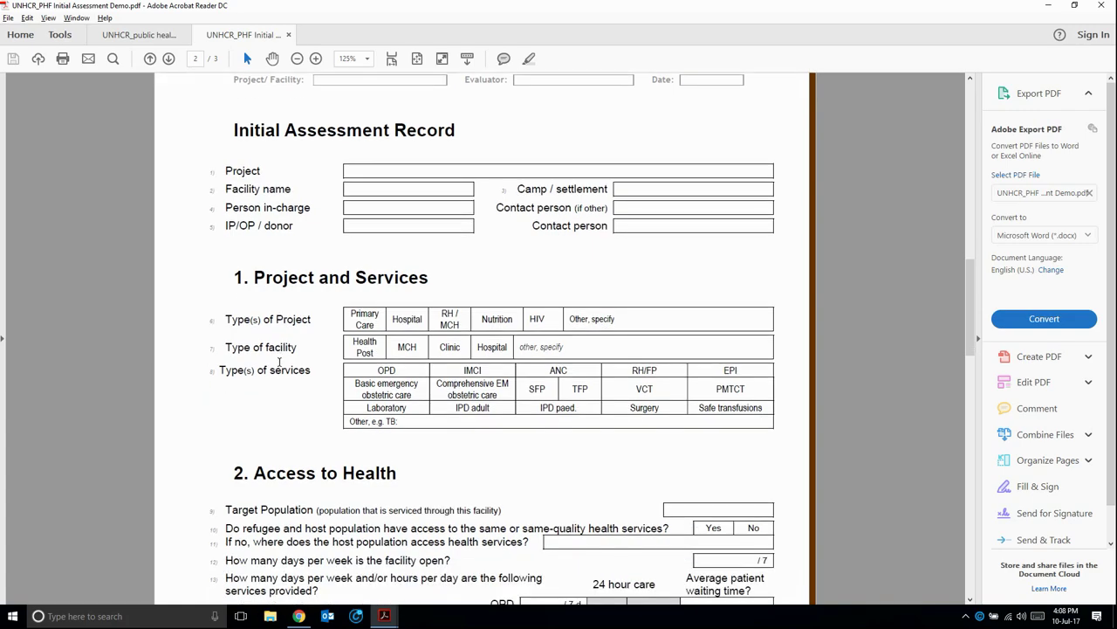
pyautogui.scroll(-15, 384, 480)
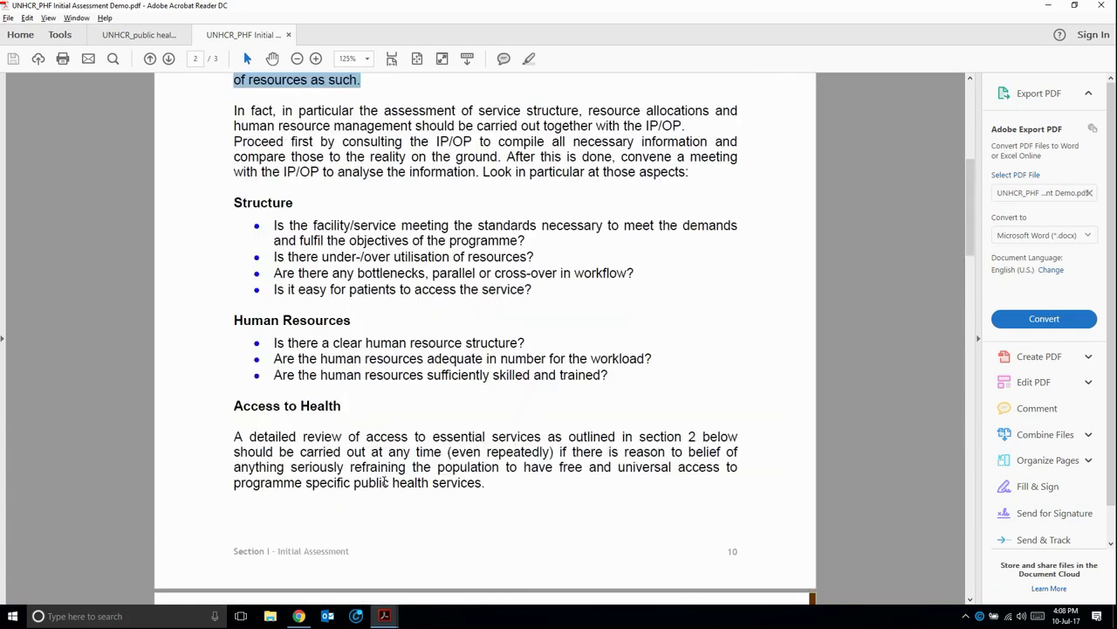
pyautogui.scroll(3, 384, 480)
pyautogui.scroll(-11, 384, 480)
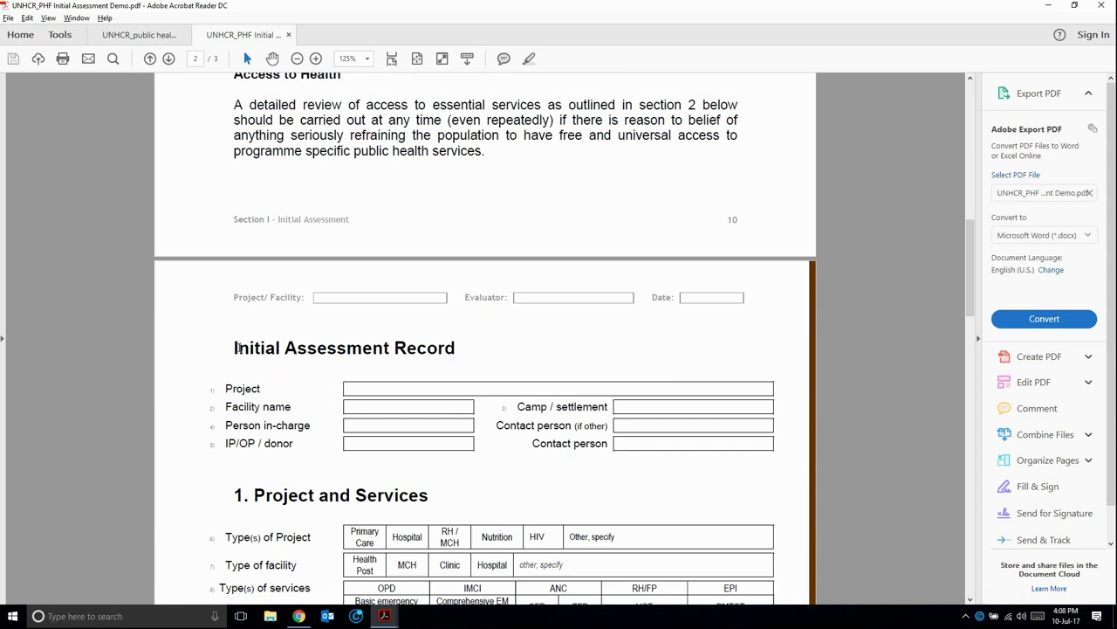
pyautogui.scroll(-1, 404, 382)
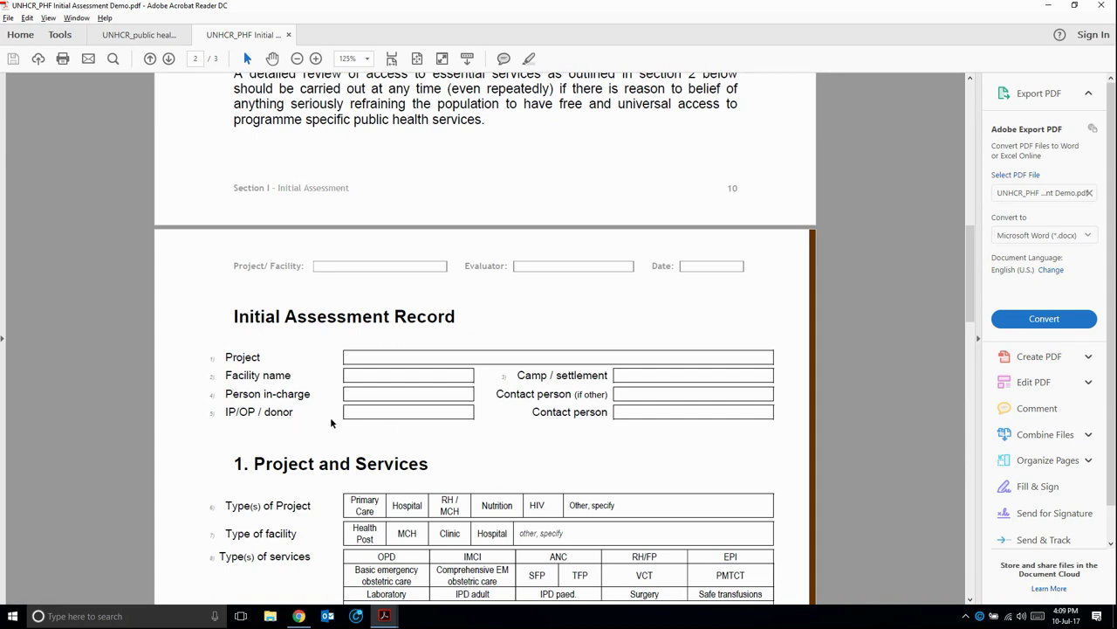
pyautogui.moveTo(234, 316); pyautogui.dragTo(447, 316)
pyautogui.hotkey('ctrl', 'c')
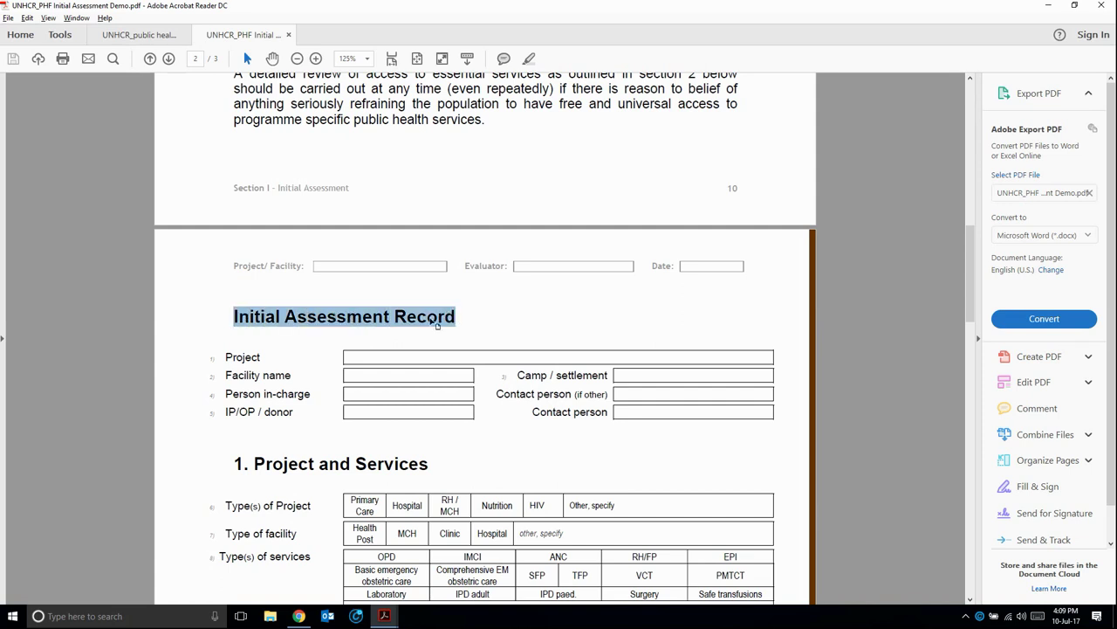
# Step: Switch back to CommCare HQ and add a Group after the introductory label with the display text "Initial Assessment Record"
pyautogui.hotkey('alt', 'Tab')
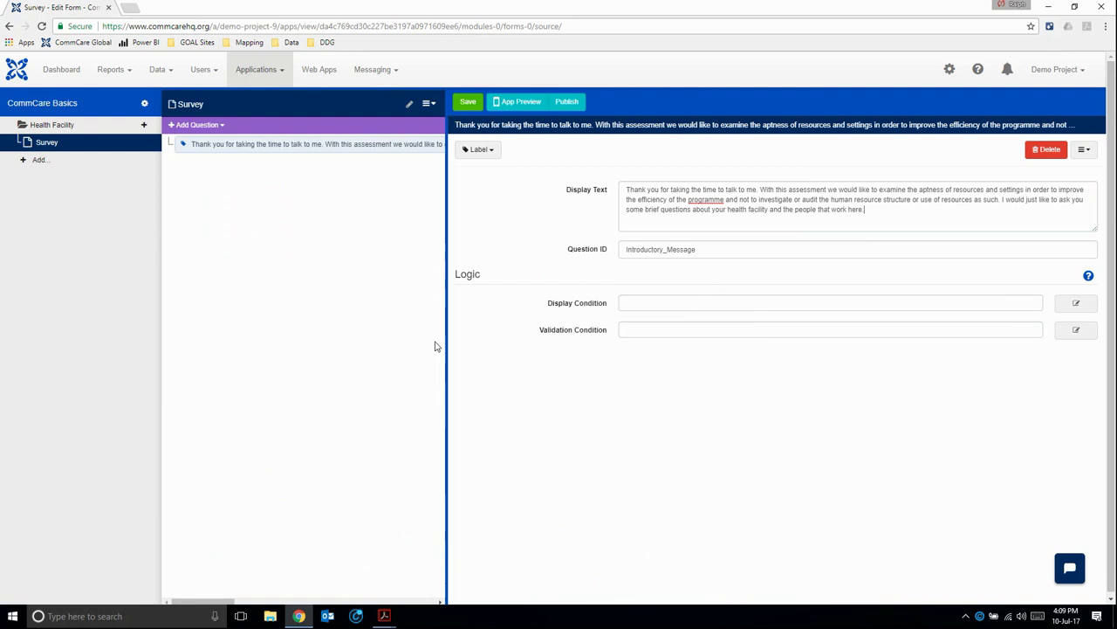
pyautogui.click(217, 148)
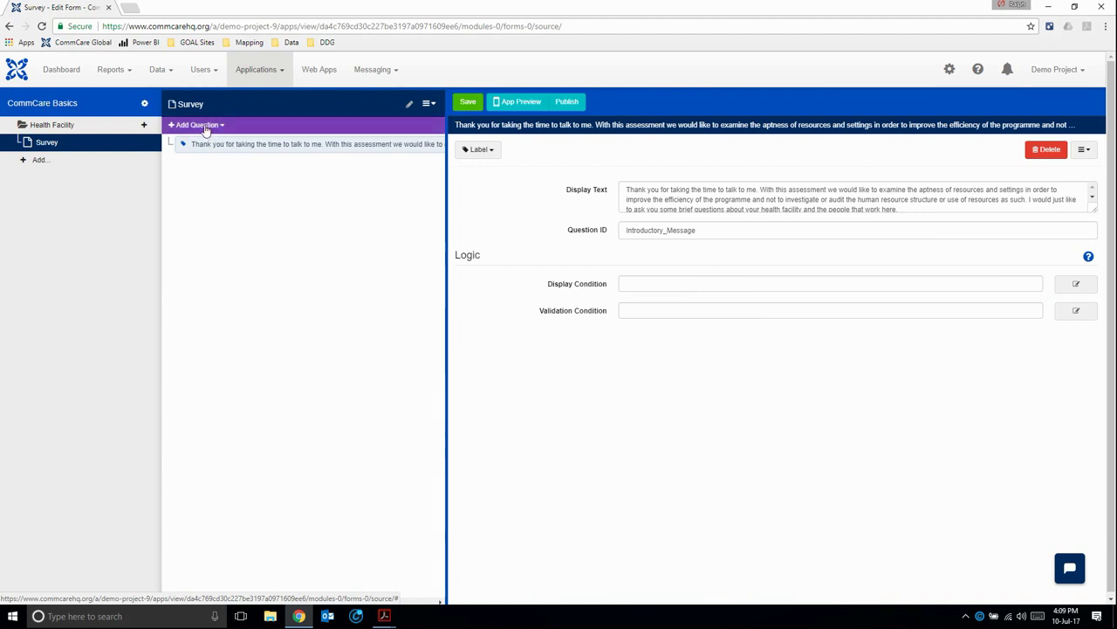
pyautogui.click(210, 129)
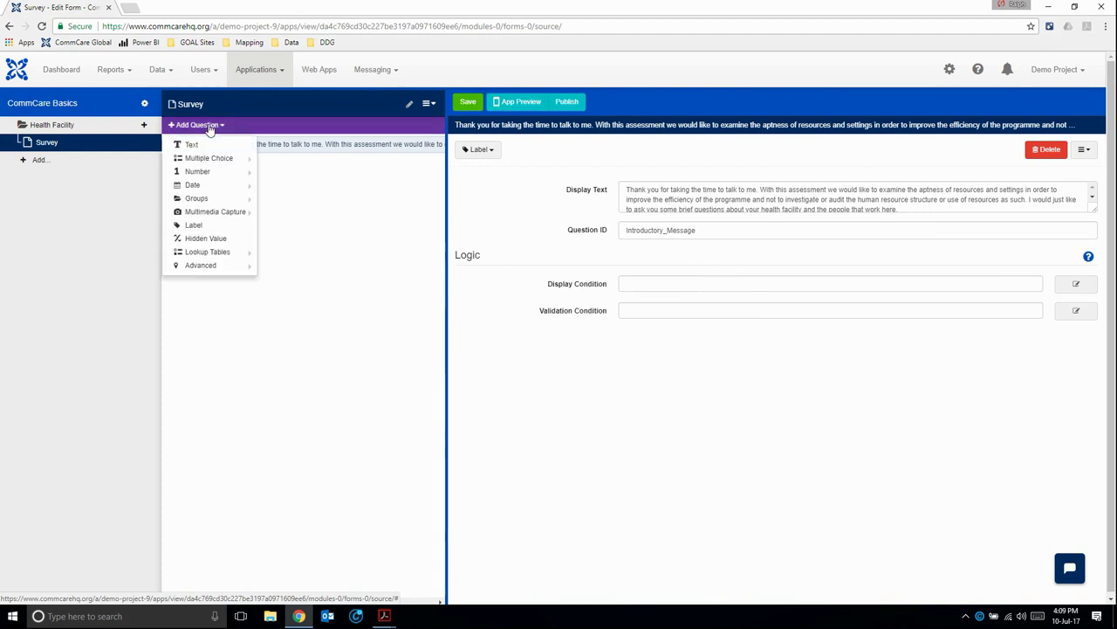
pyautogui.moveTo(190, 201)
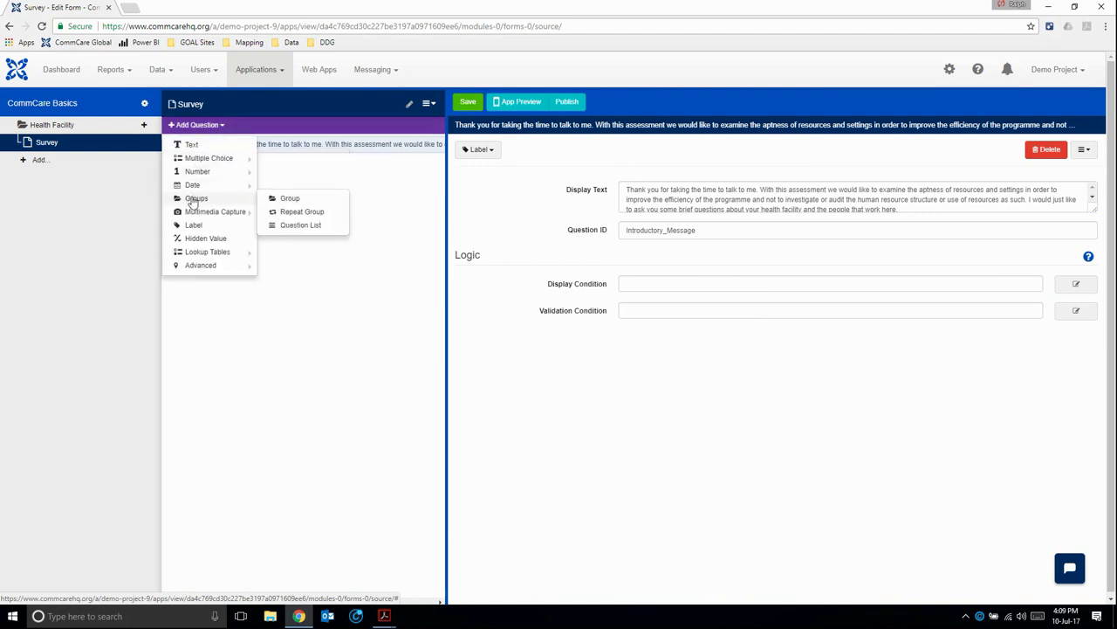
pyautogui.click(314, 200)
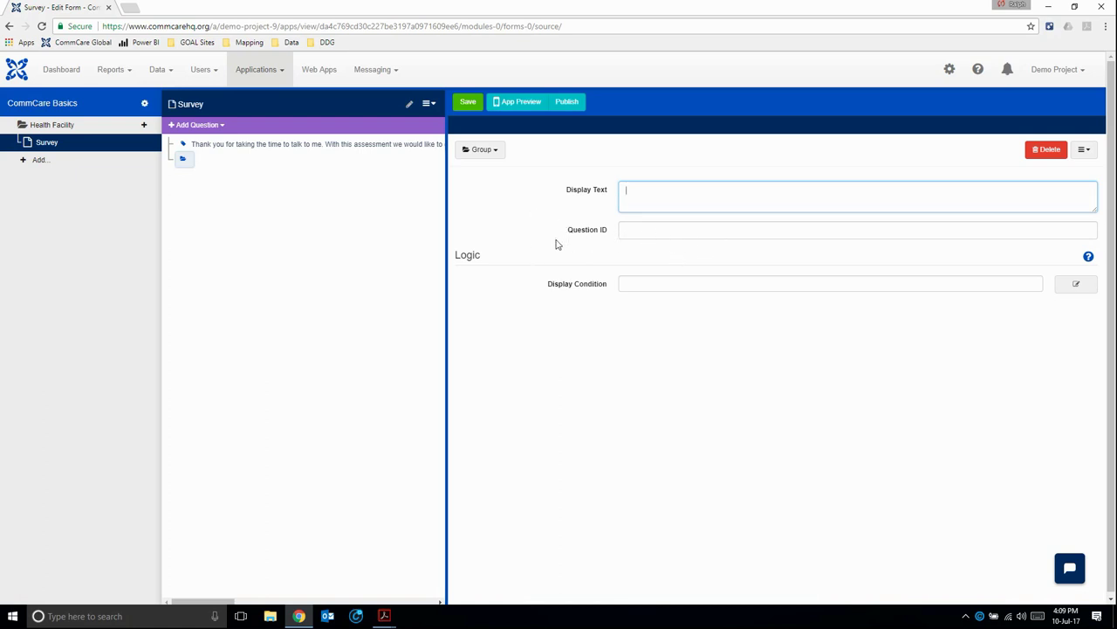
pyautogui.hotkey('ctrl', 'v')
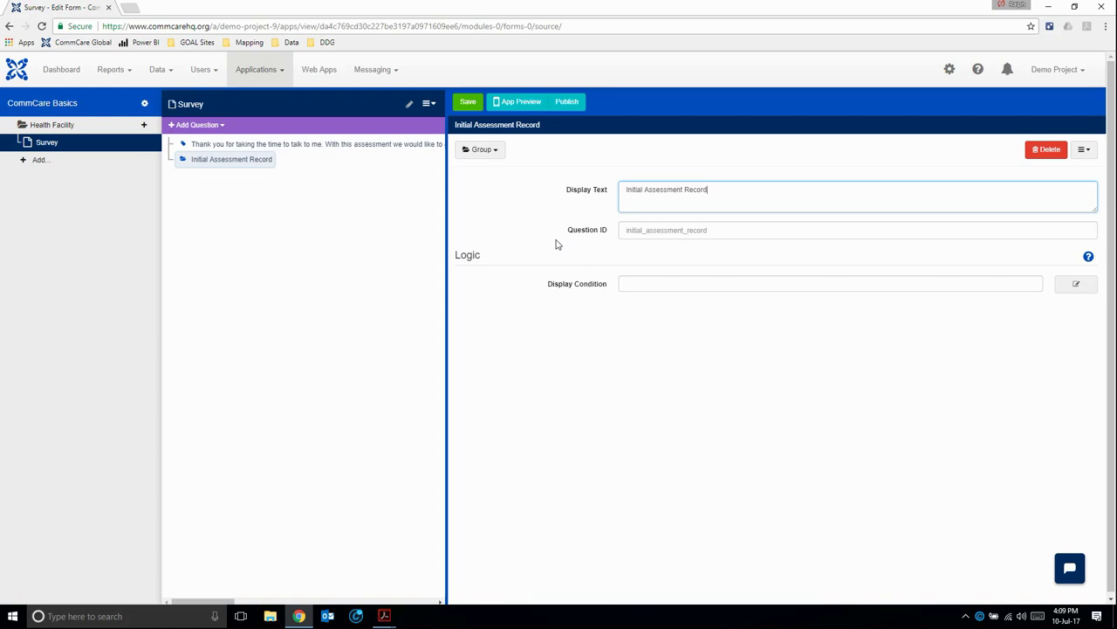
# Step: Take the "Project" field name from the PDF in Acrobat Reader and add it as a required Text question inside CommCare HQ's Initial Assessment Record group
pyautogui.hotkey('alt', 'Tab')
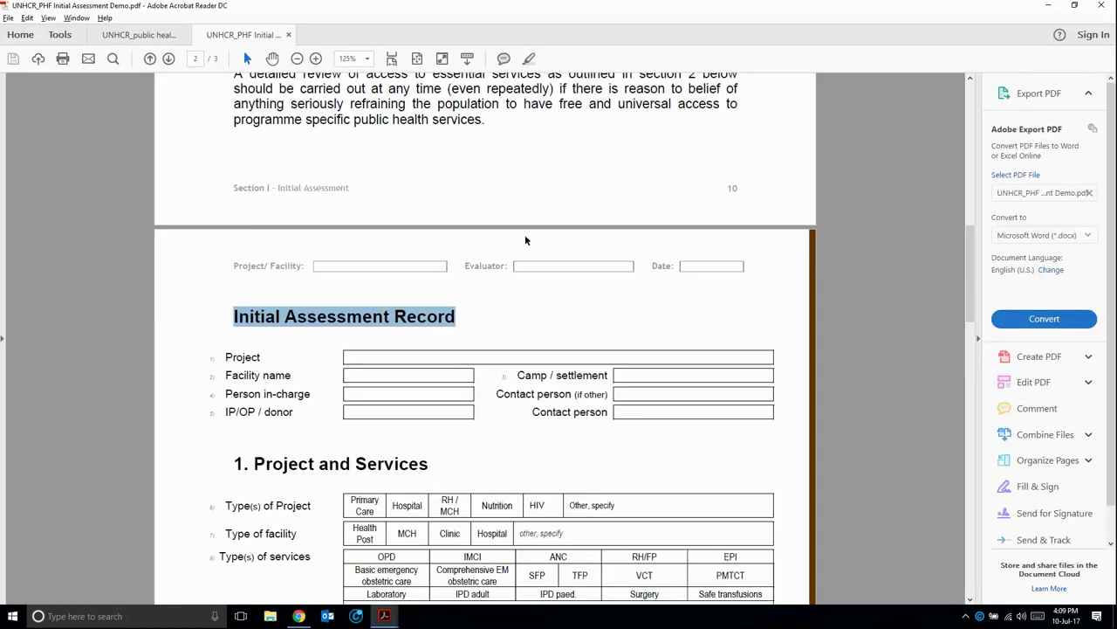
pyautogui.hotkey('alt', 'Tab')
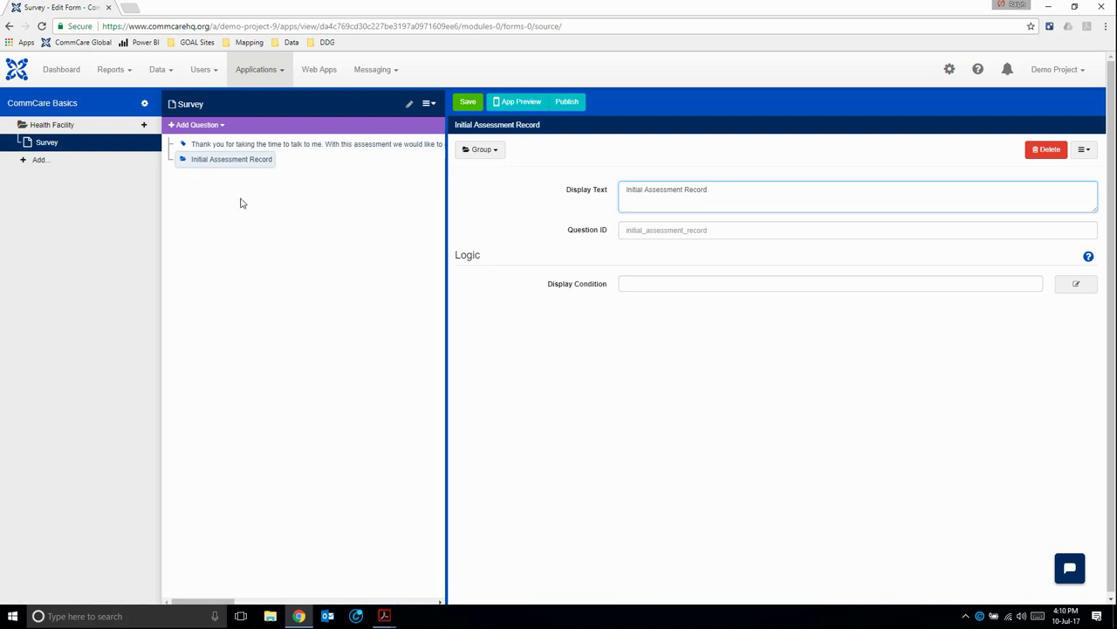
pyautogui.hotkey('alt', 'Tab')
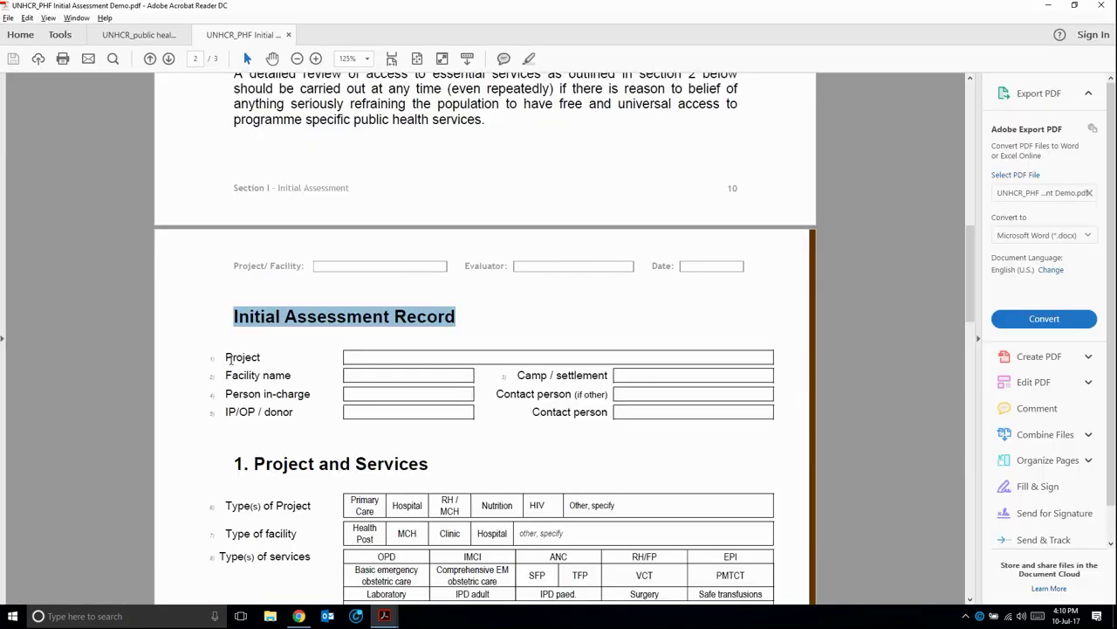
pyautogui.moveTo(227, 356); pyautogui.dragTo(264, 356)
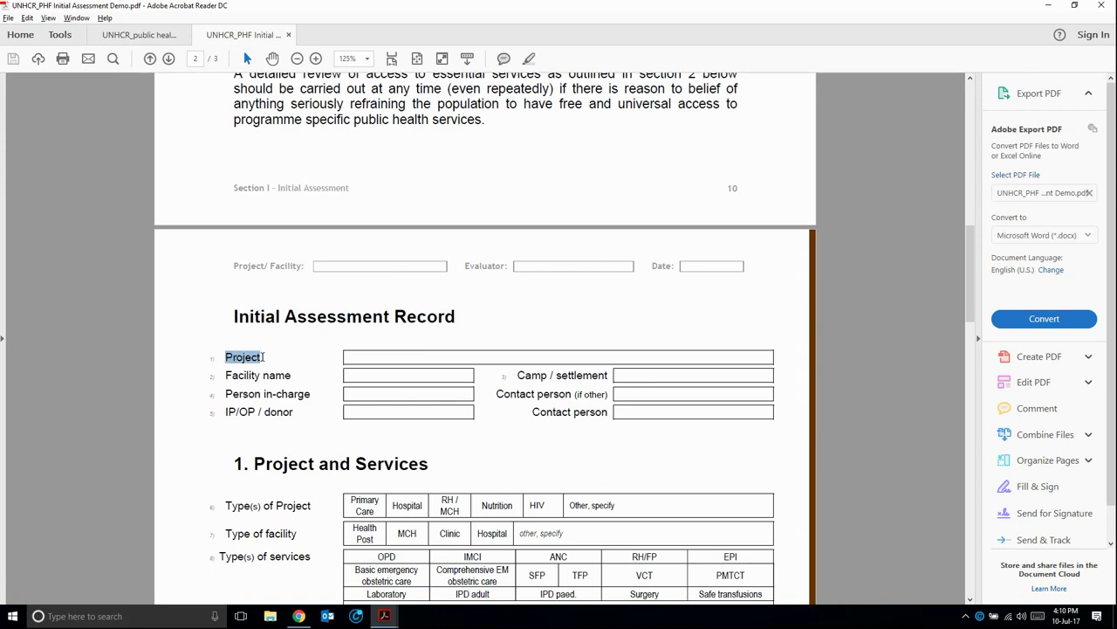
pyautogui.hotkey('alt', 'Tab')
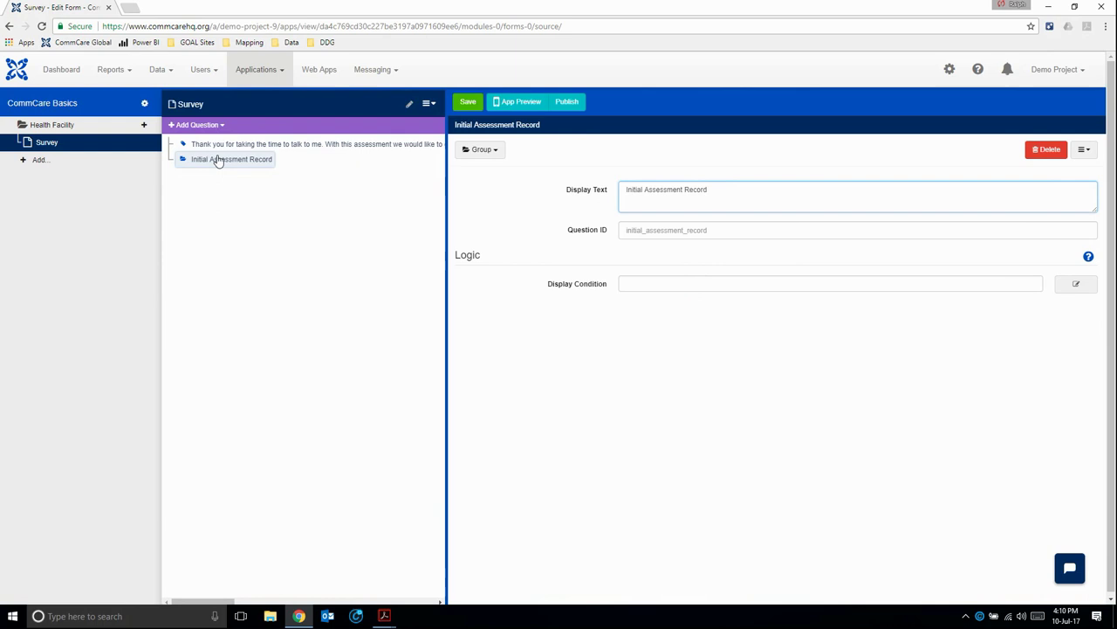
pyautogui.click(210, 129)
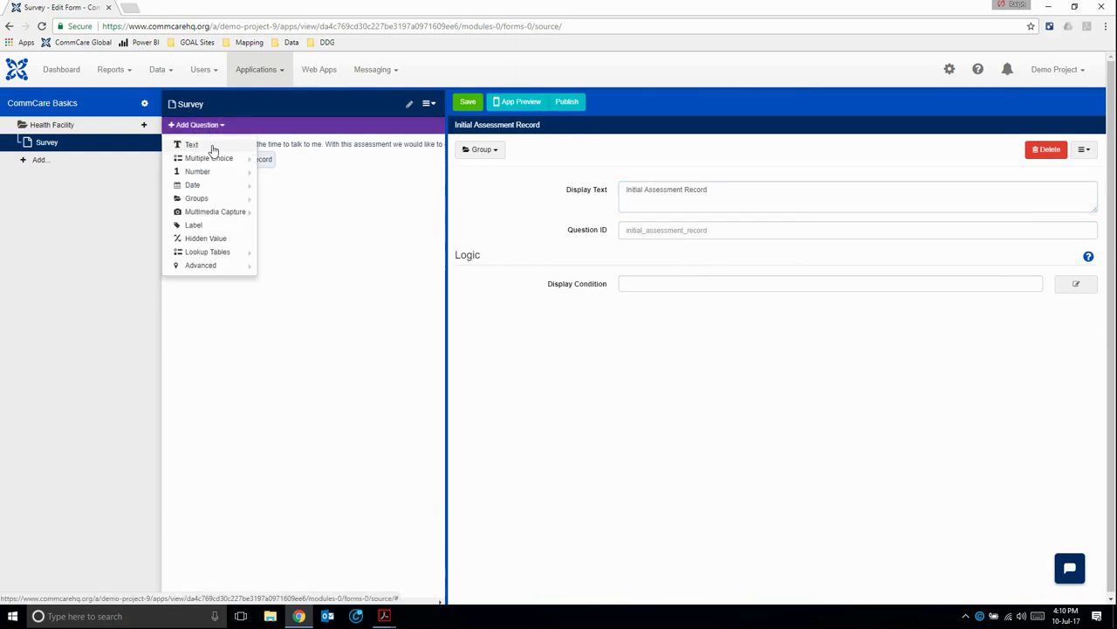
pyautogui.click(212, 145)
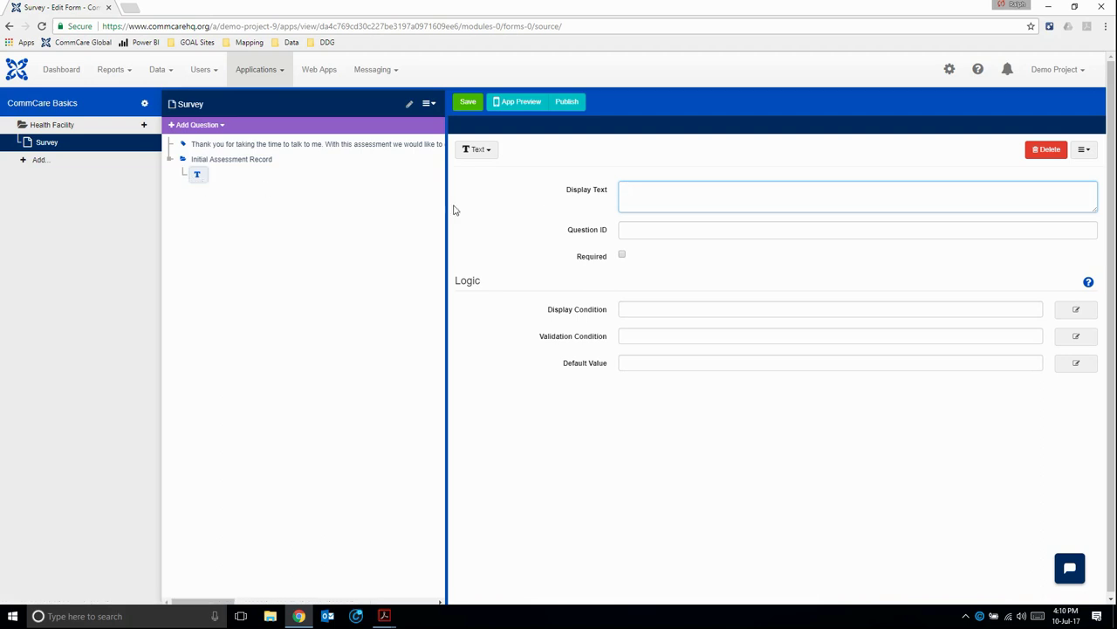
pyautogui.write('Project')
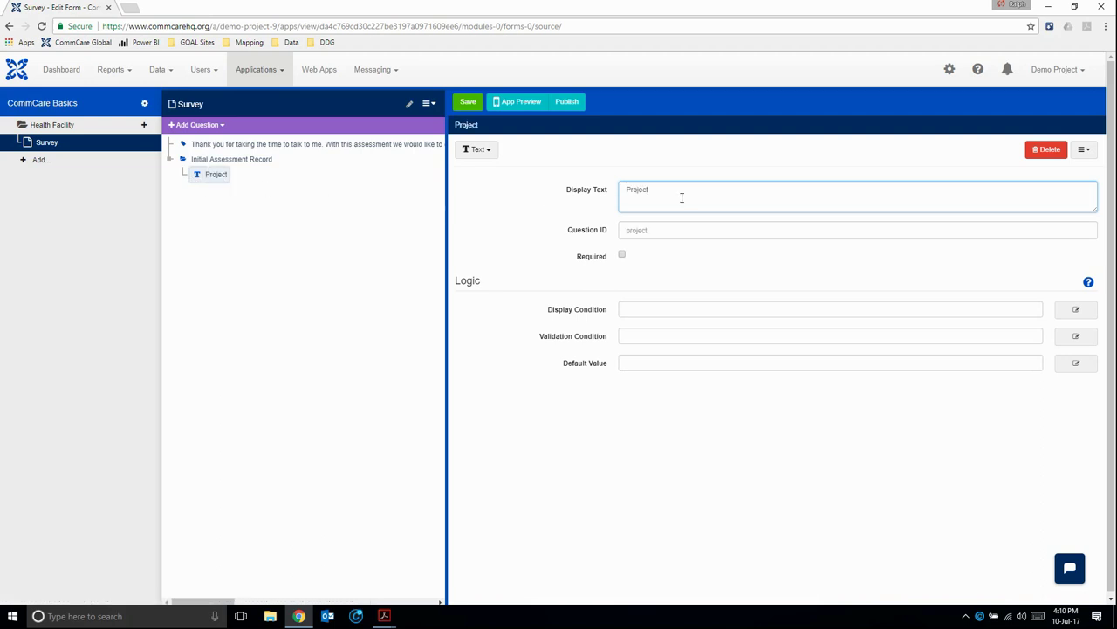
pyautogui.click(622, 255)
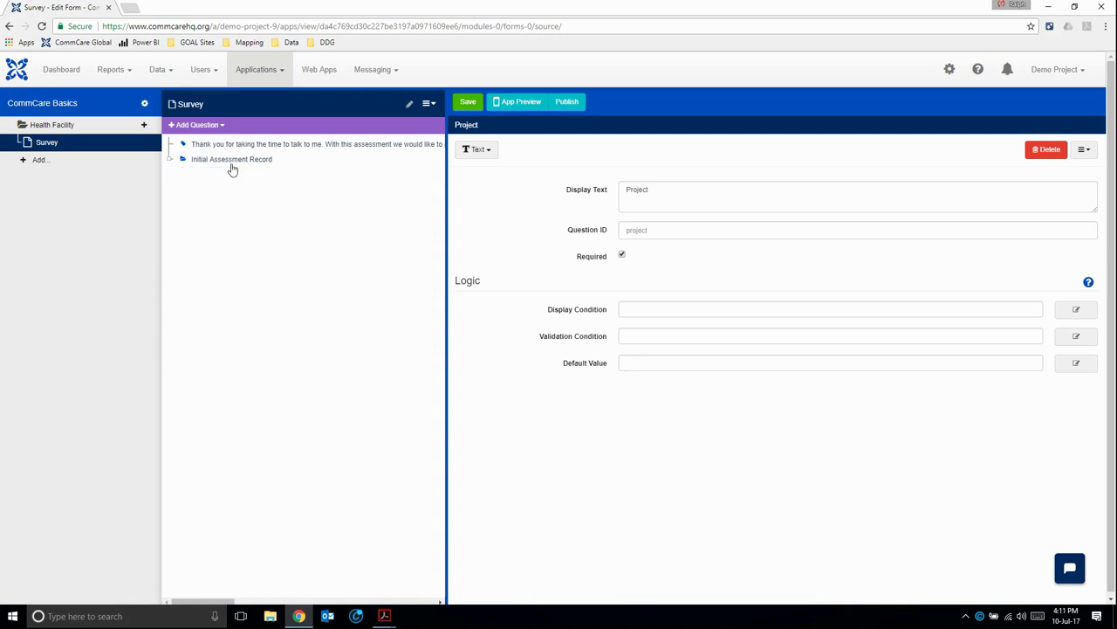
pyautogui.click(170, 161)
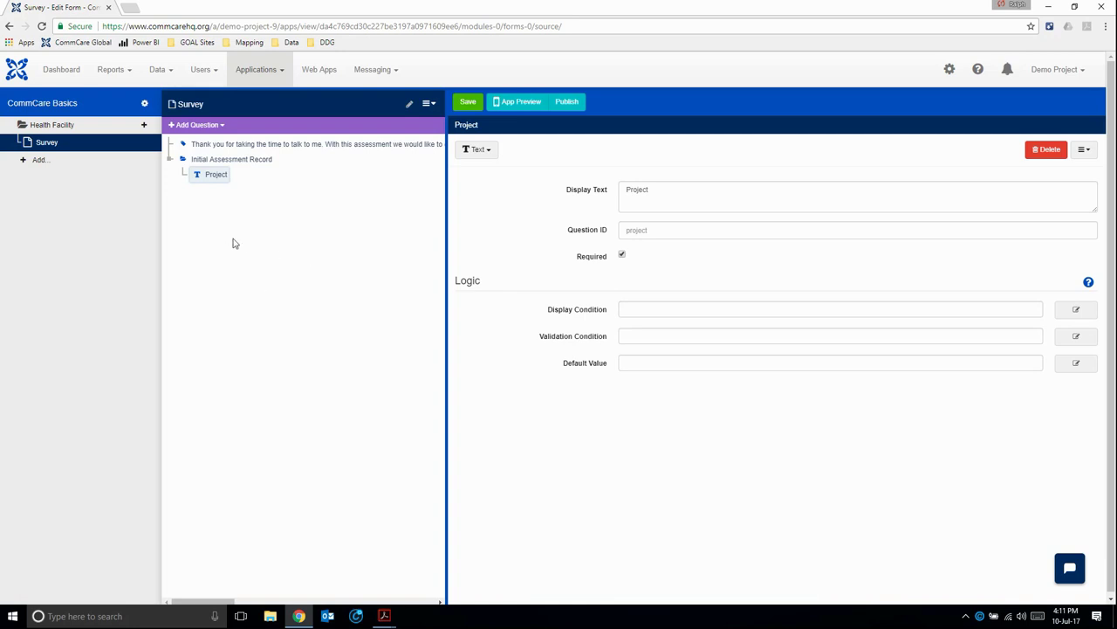
# Step: Copy "Facility name" from the PDF in Acrobat Reader and add it as a required Text question after Project in CommCare HQ
pyautogui.hotkey('alt', 'Tab')
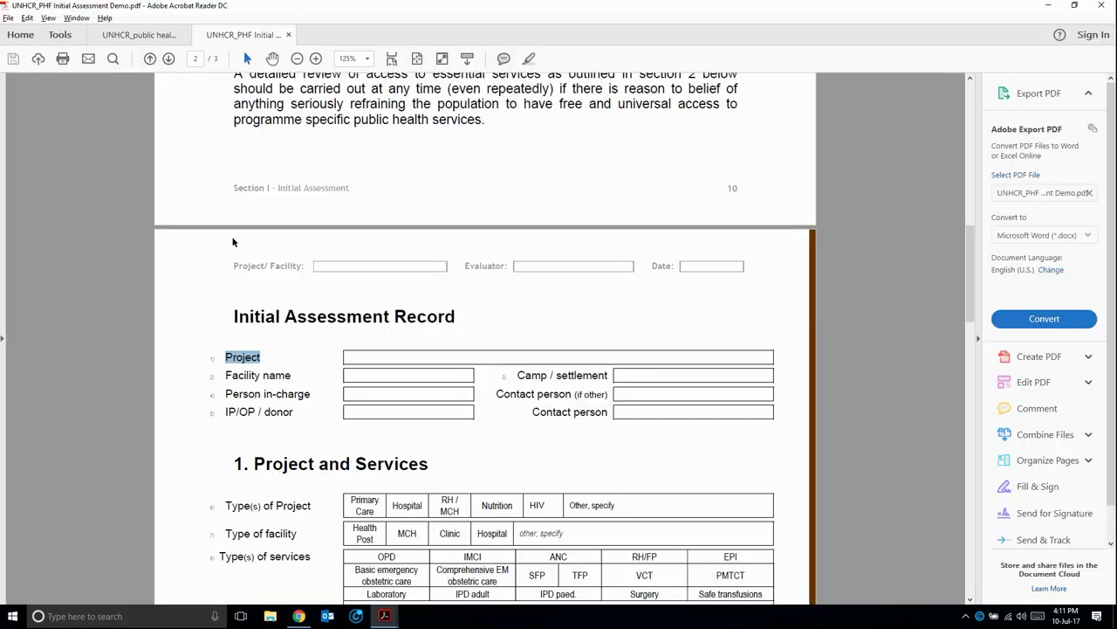
pyautogui.moveTo(226, 376); pyautogui.dragTo(289, 378)
pyautogui.hotkey('ctrl', 'c')
pyautogui.hotkey('alt', 'Tab')
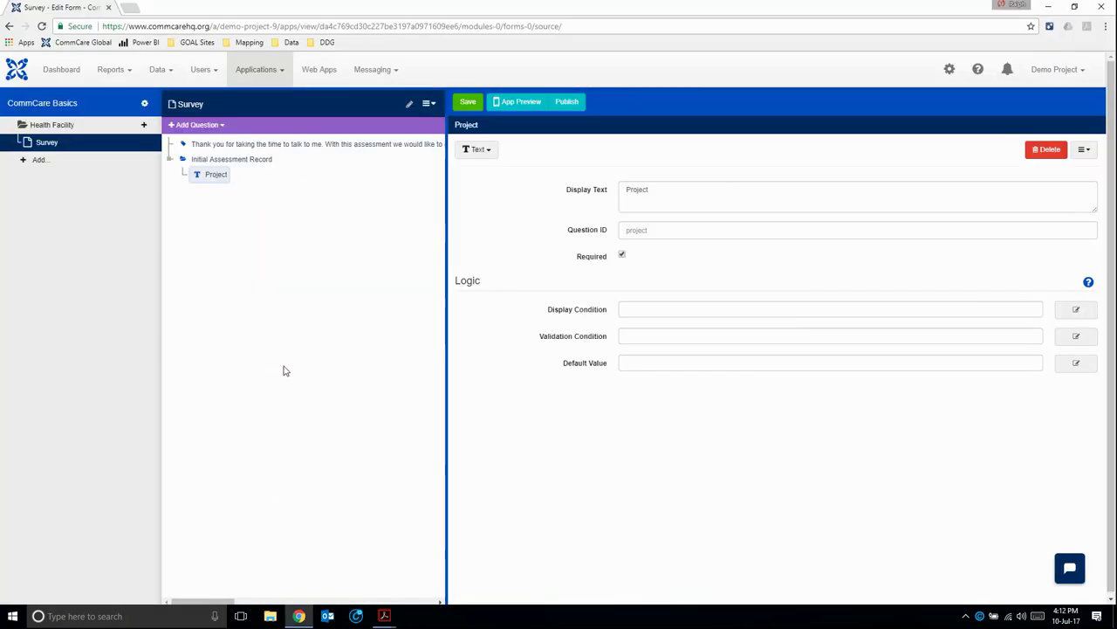
pyautogui.click(195, 127)
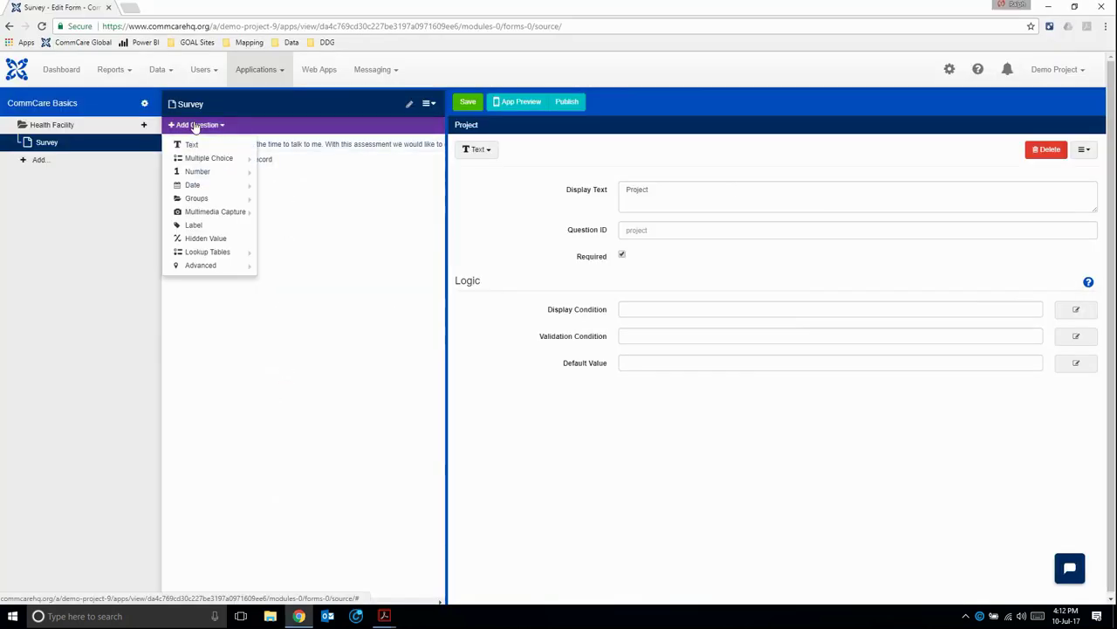
pyautogui.click(190, 147)
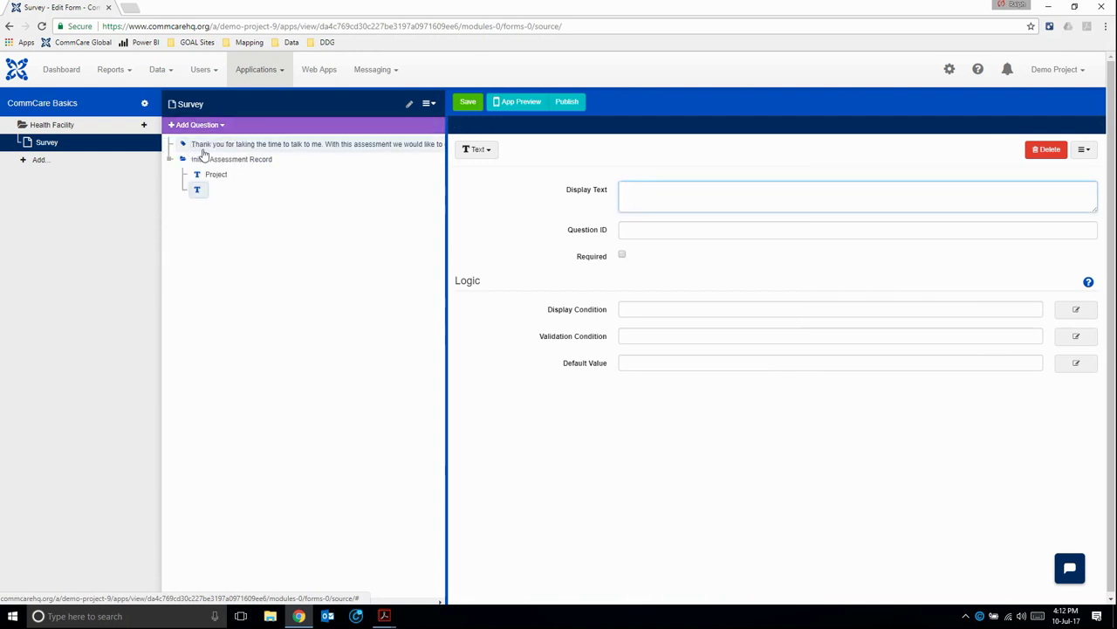
pyautogui.hotkey('ctrl', 'v')
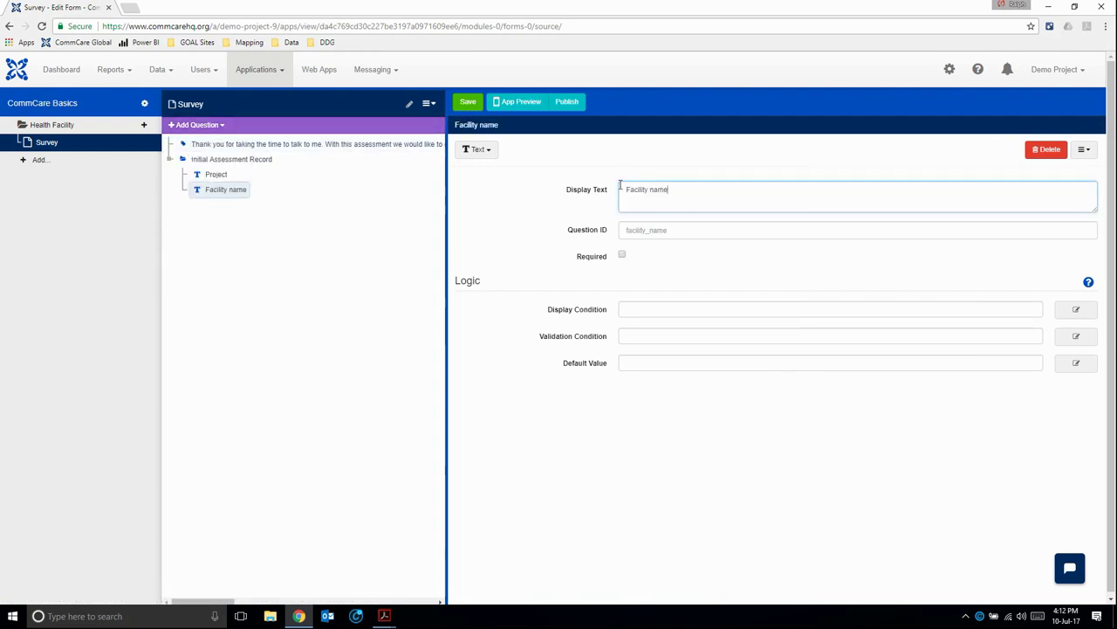
pyautogui.click(622, 255)
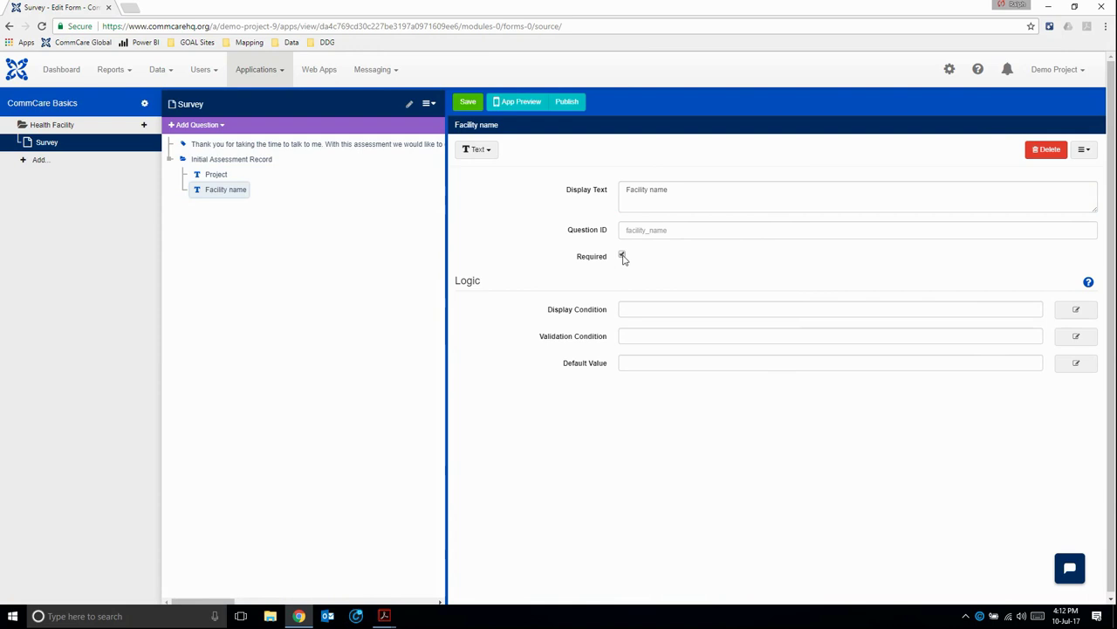
# Step: Copy "Camp / settlement" from the PDF in Acrobat Reader and add it as a Text question after Facility name in CommCare HQ
pyautogui.hotkey('alt', 'Tab')
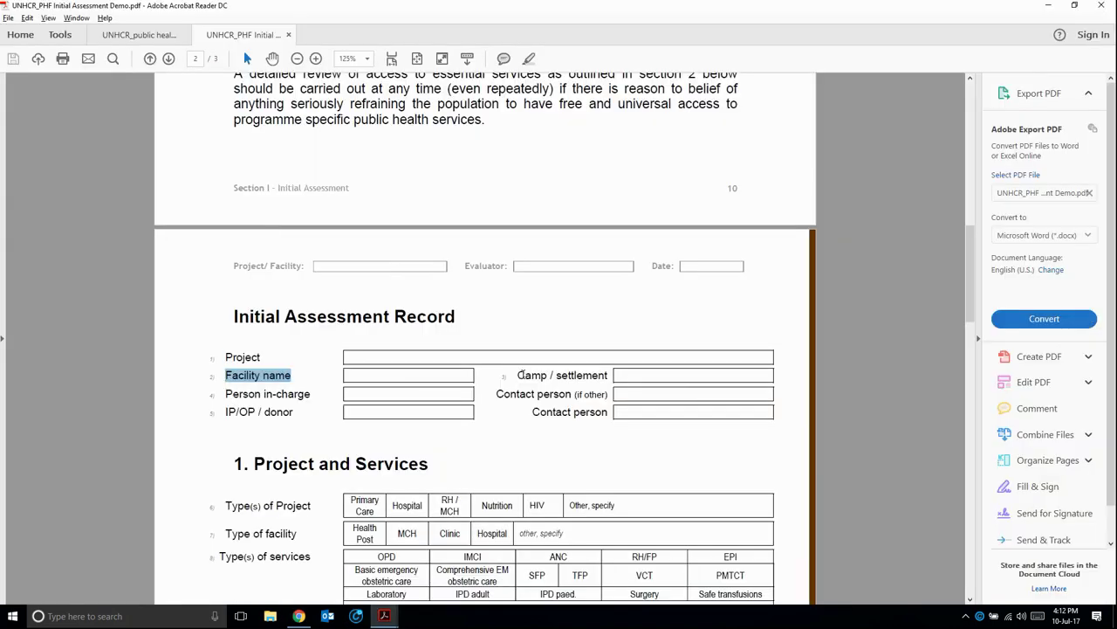
pyautogui.moveTo(520, 375); pyautogui.dragTo(606, 381)
pyautogui.hotkey('ctrl', 'c')
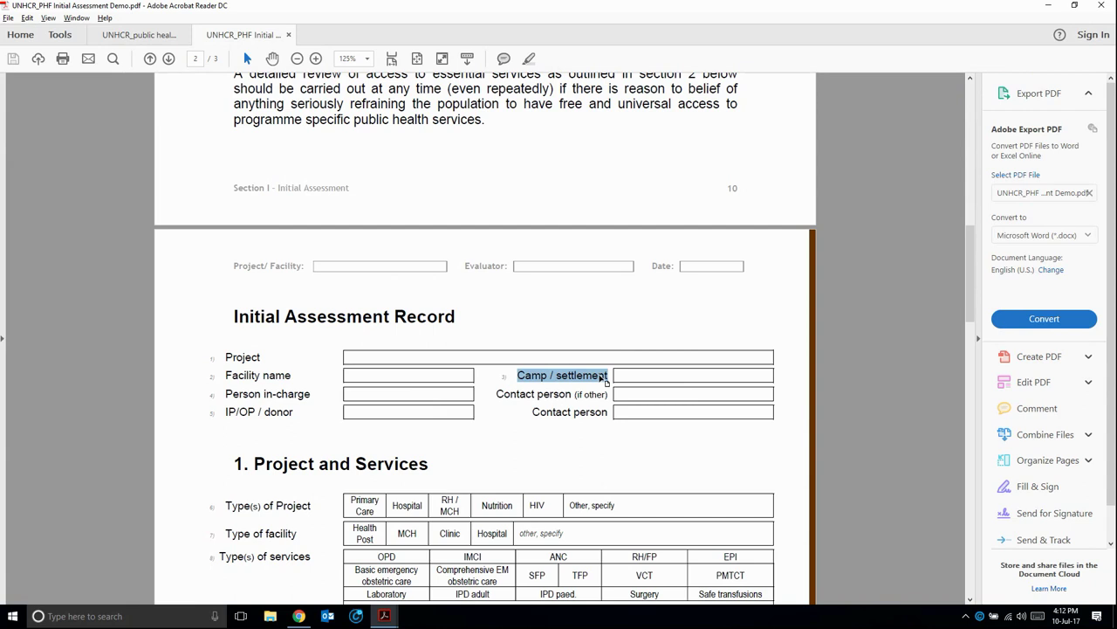
pyautogui.hotkey('alt', 'Tab')
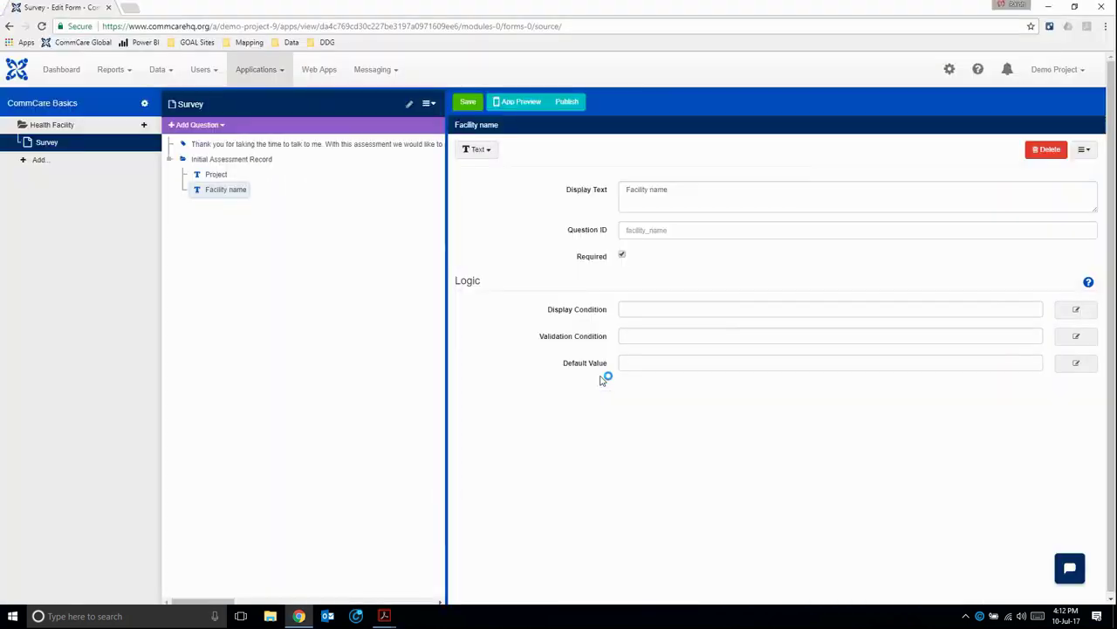
pyautogui.click(207, 129)
pyautogui.click(203, 145)
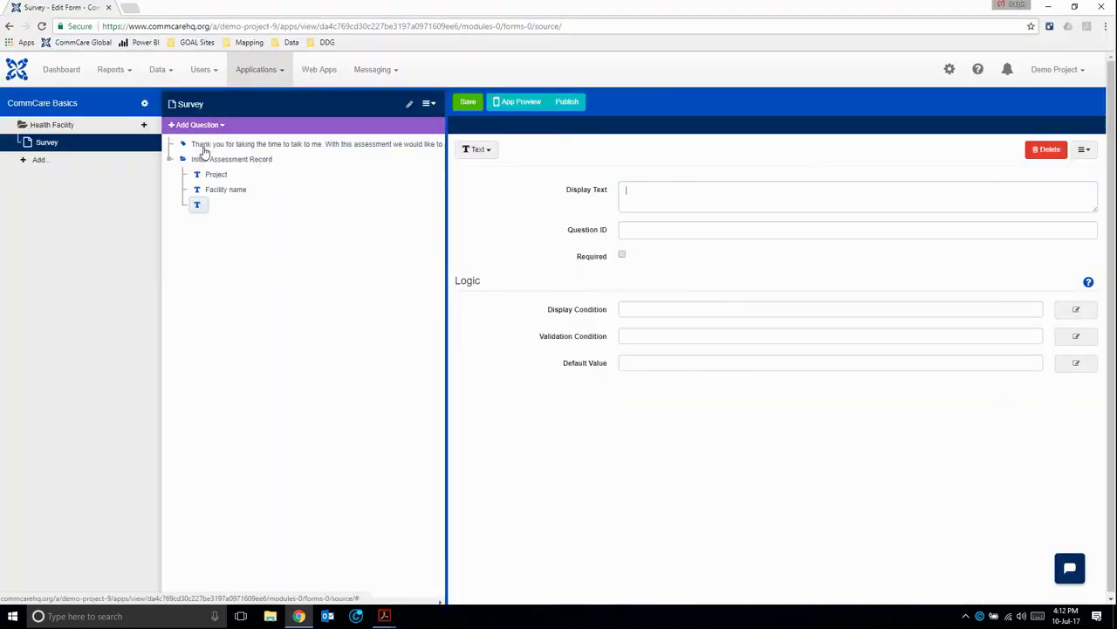
pyautogui.hotkey('ctrl', 'v')
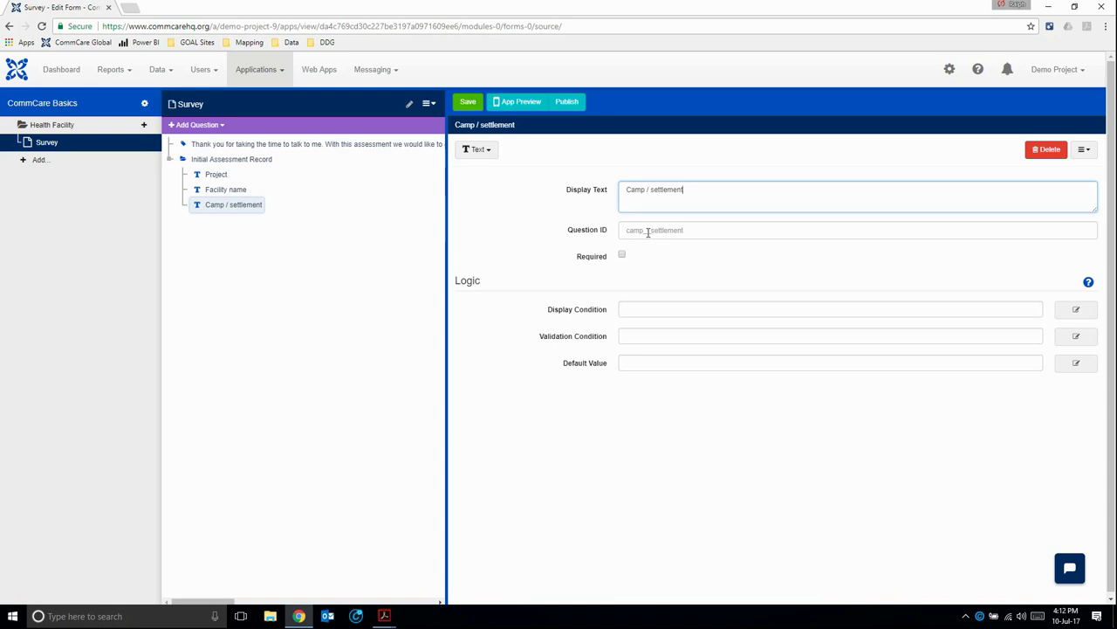
# Step: Set the Camp / settlement question's ID to "camp_or_settlement" and make the question required
pyautogui.moveTo(649, 190); pyautogui.dragTo(645, 189)
pyautogui.click(650, 232)
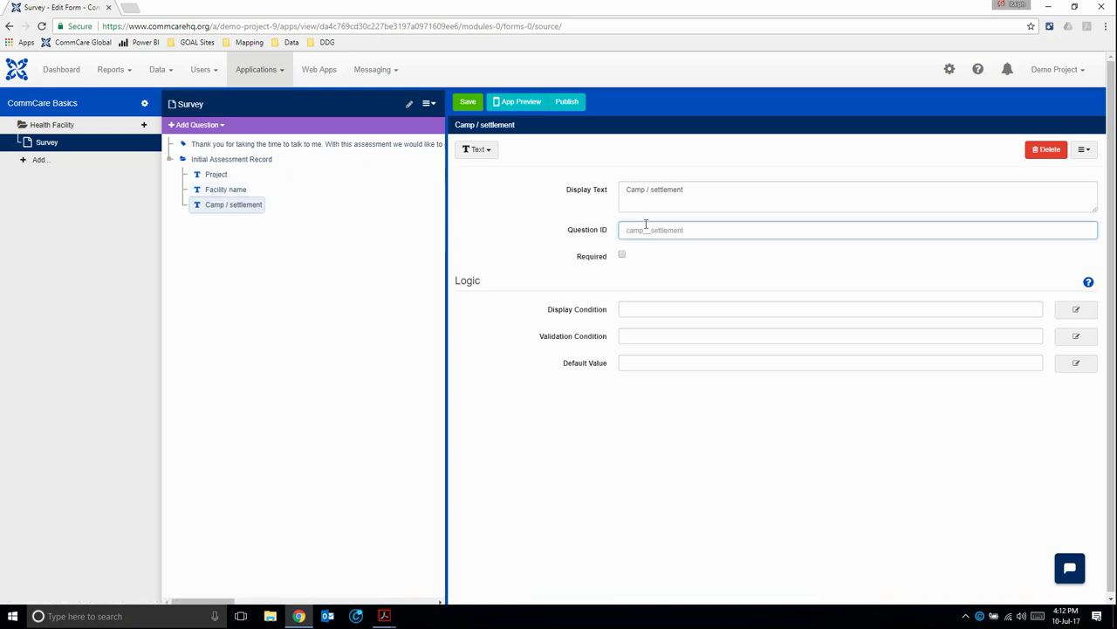
pyautogui.click(227, 190)
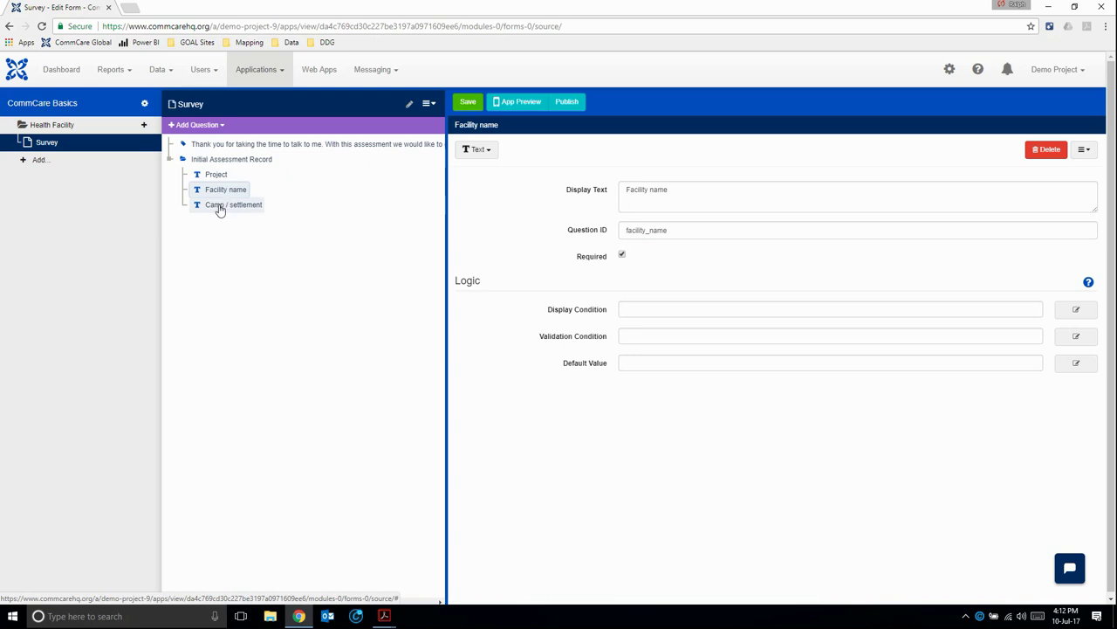
pyautogui.click(220, 208)
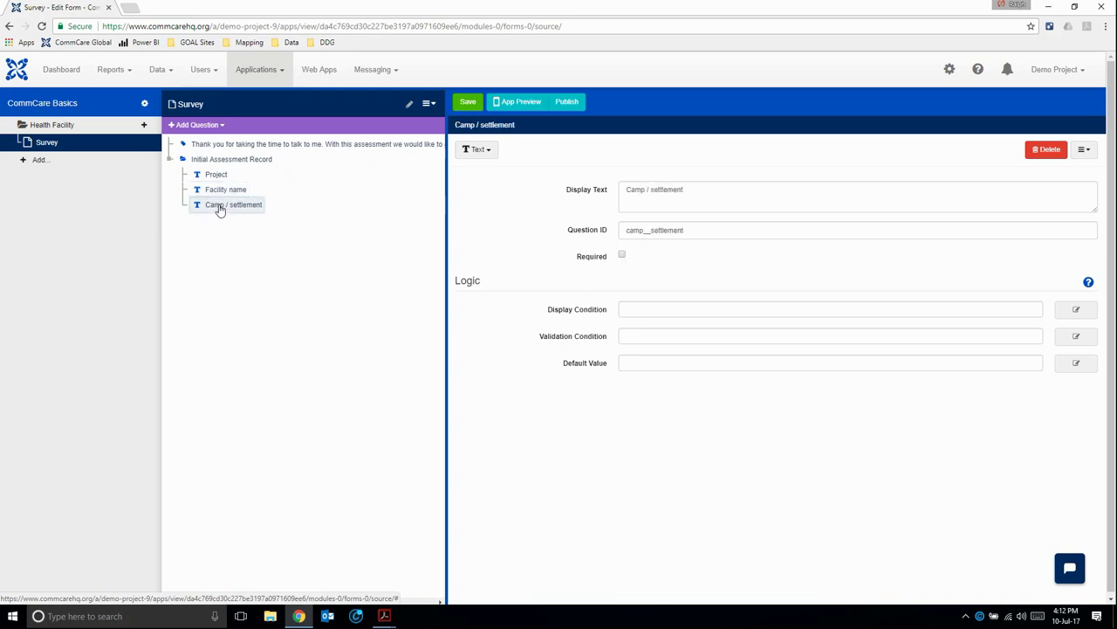
pyautogui.click(646, 231)
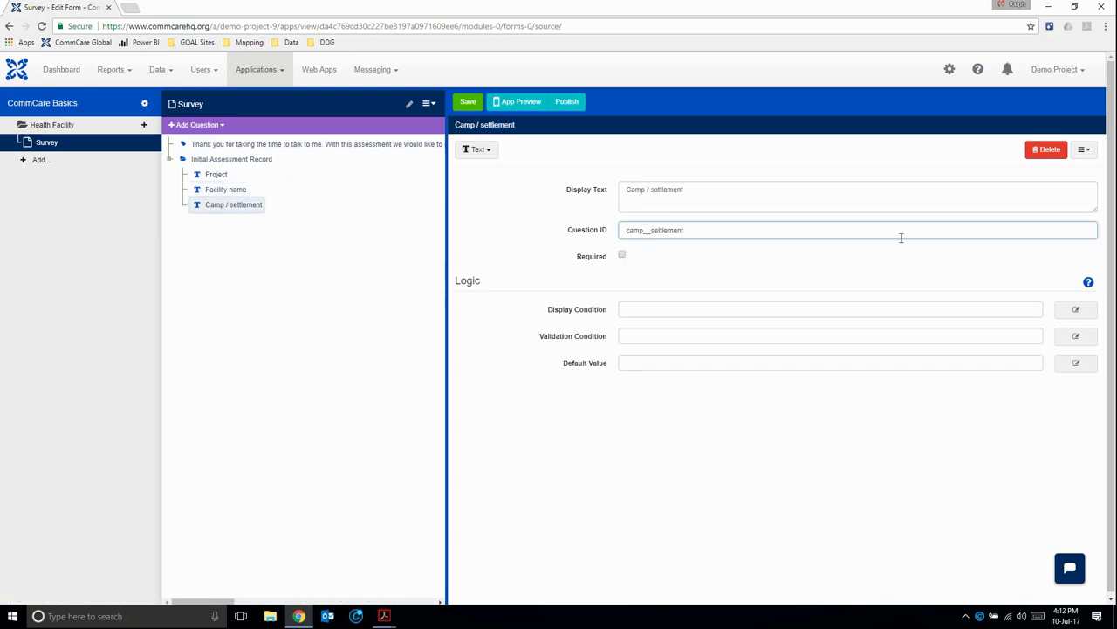
pyautogui.write('or')
pyautogui.click(621, 254)
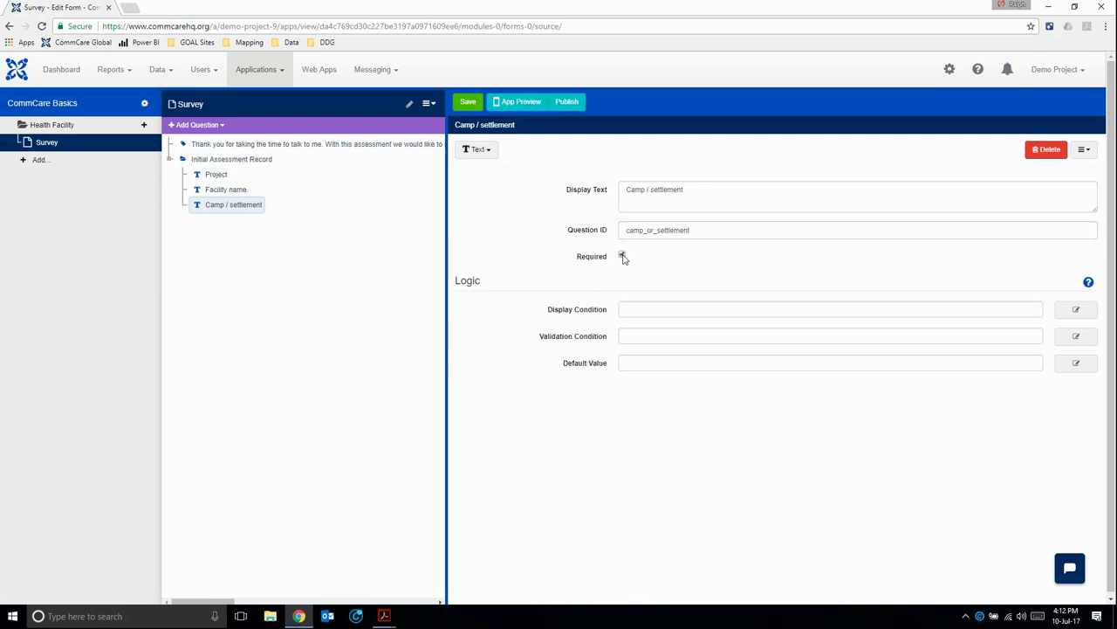
# Step: Copy "Person in-charge" from the PDF in Acrobat Reader and add it as a required Text question after Camp / settlement in CommCare HQ
pyautogui.hotkey('alt', 'Tab')
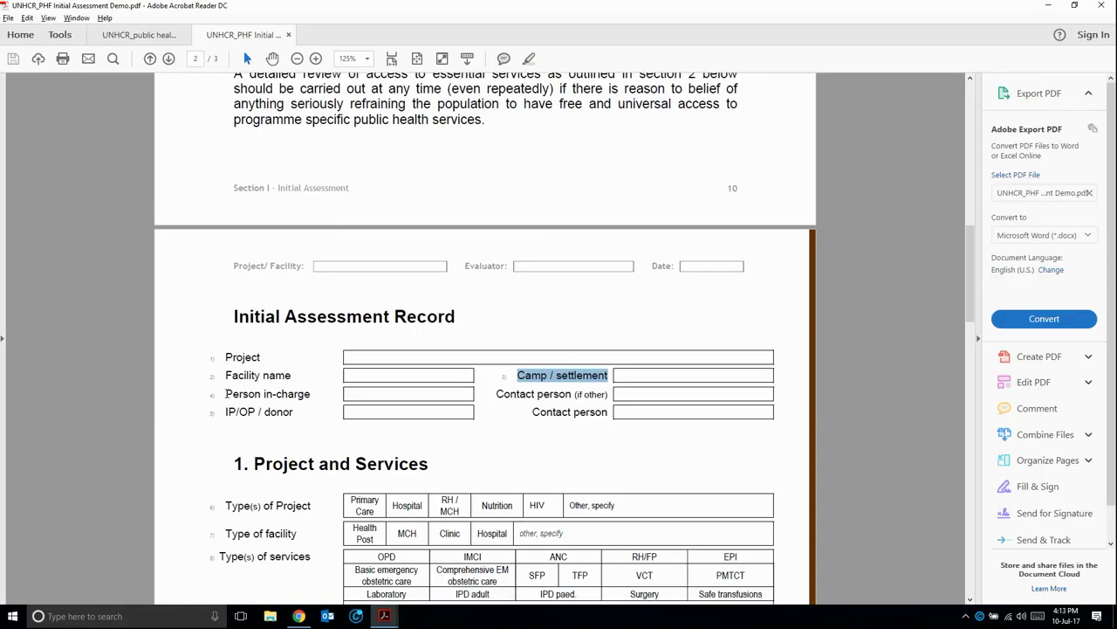
pyautogui.moveTo(225, 393); pyautogui.dragTo(309, 398)
pyautogui.hotkey('ctrl', 'c')
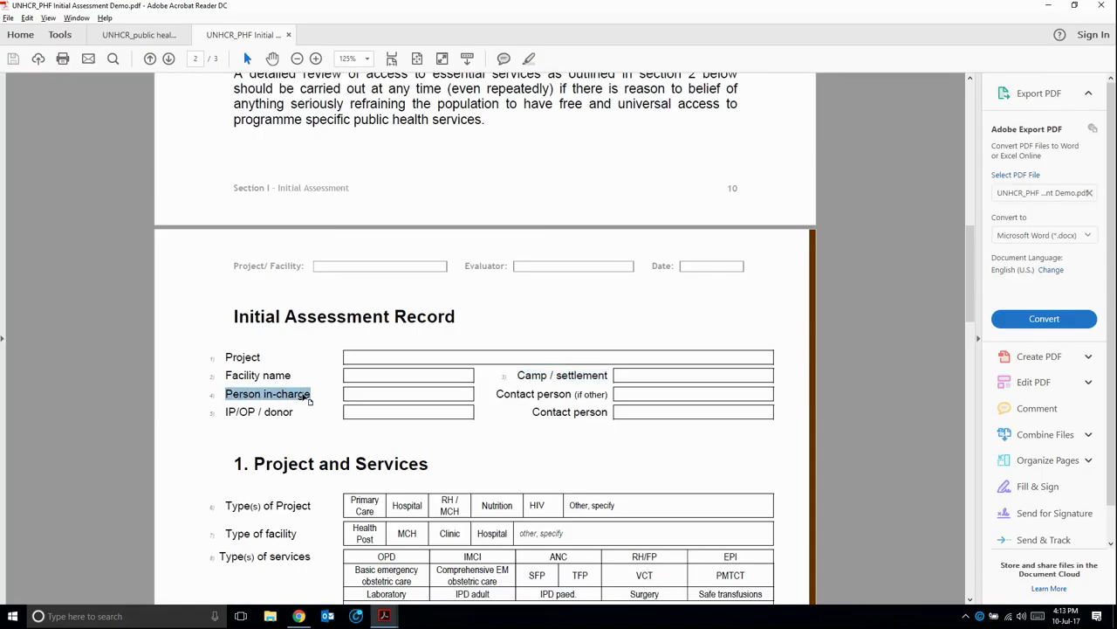
pyautogui.hotkey('alt', 'Tab')
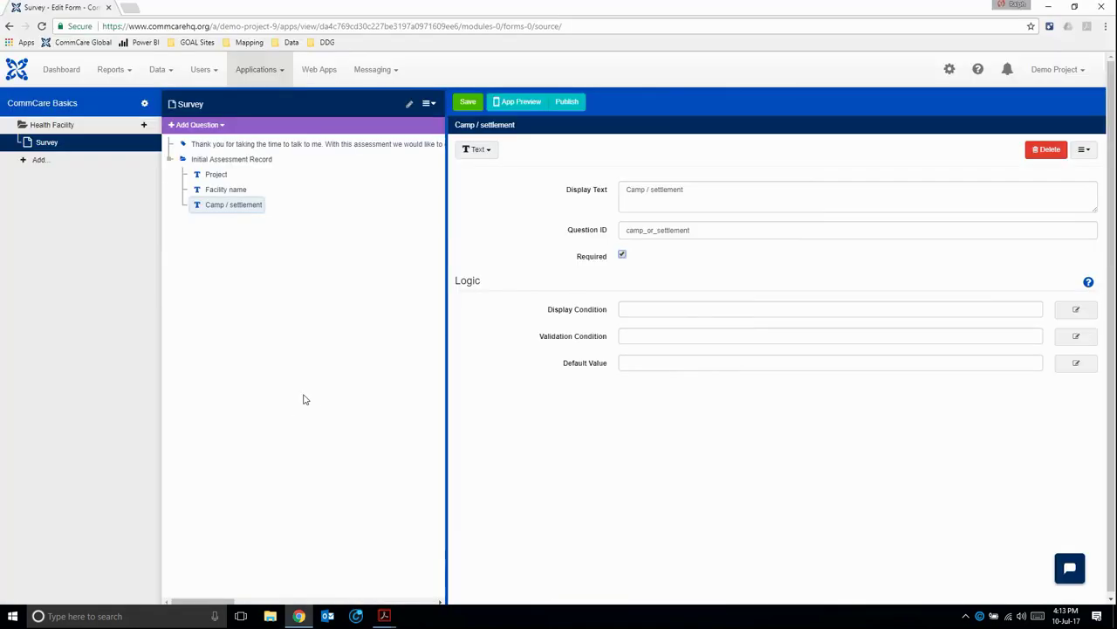
pyautogui.click(199, 125)
pyautogui.click(191, 145)
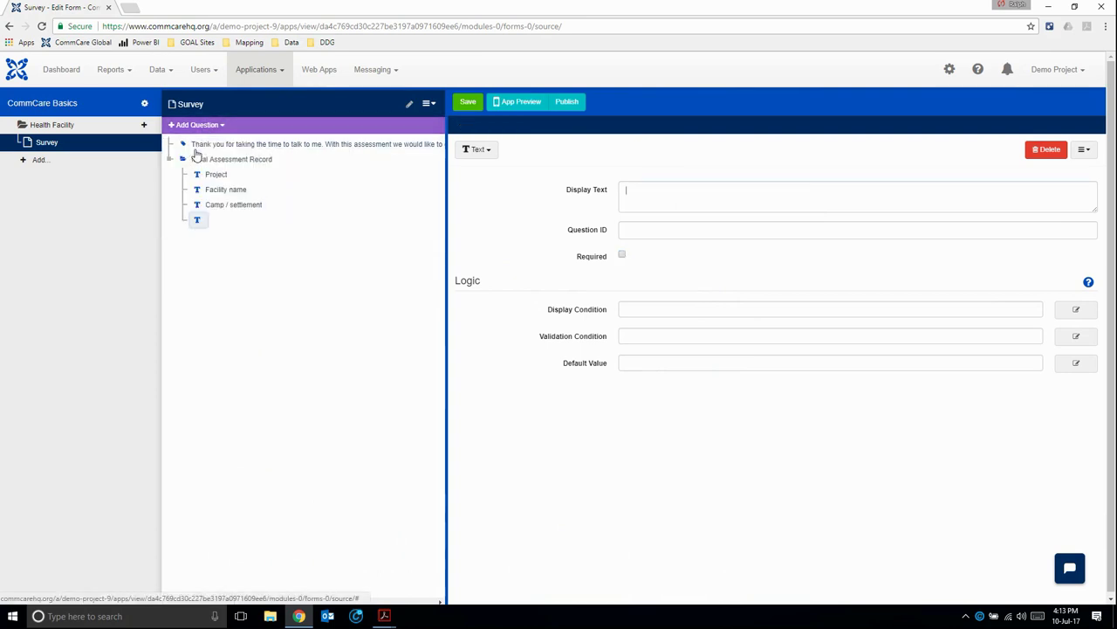
pyautogui.hotkey('ctrl', 'v')
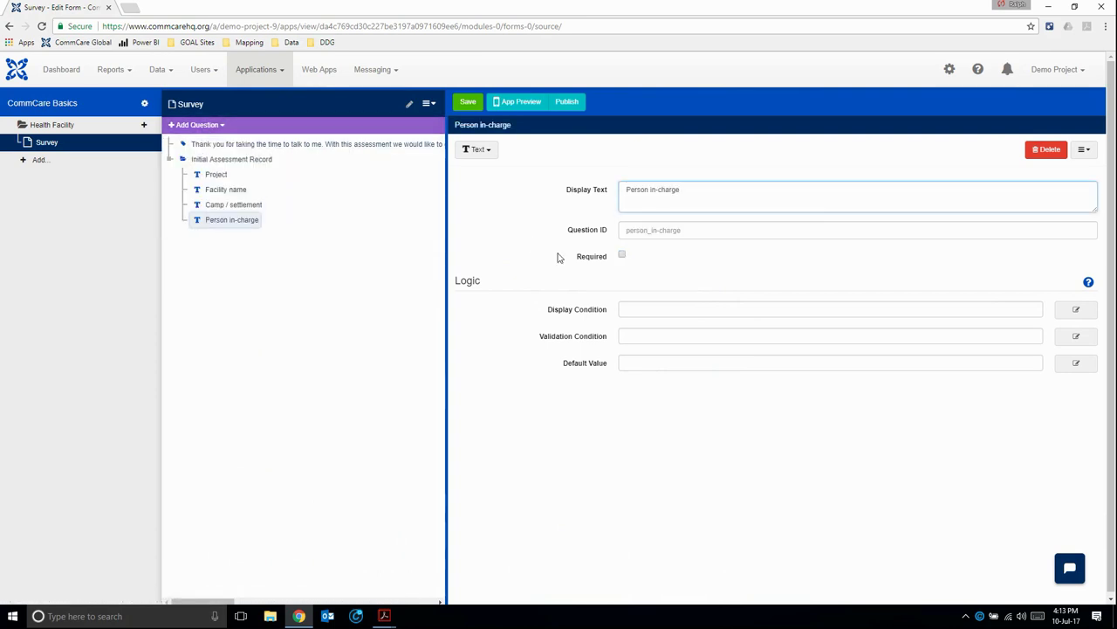
pyautogui.click(656, 231)
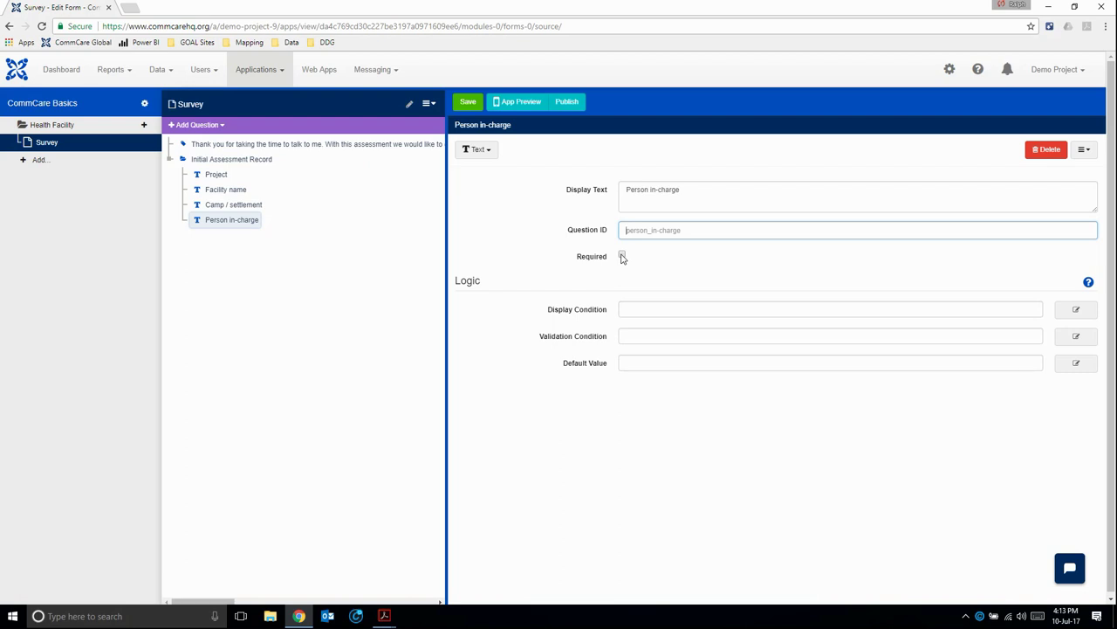
pyautogui.click(621, 256)
# Step: Copy "IP/OP / donor" from the PDF in Acrobat Reader and add it as a Text question after Person in-charge in CommCare HQ
pyautogui.hotkey('alt', 'Tab')
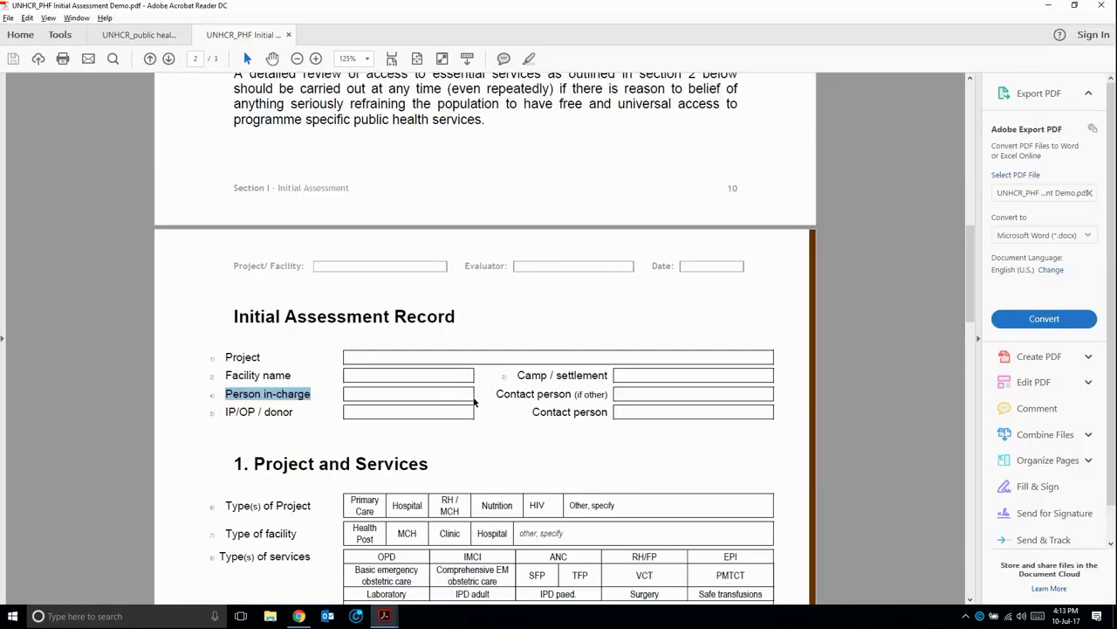
pyautogui.moveTo(226, 412); pyautogui.dragTo(292, 420)
pyautogui.hotkey('ctrl', 'c')
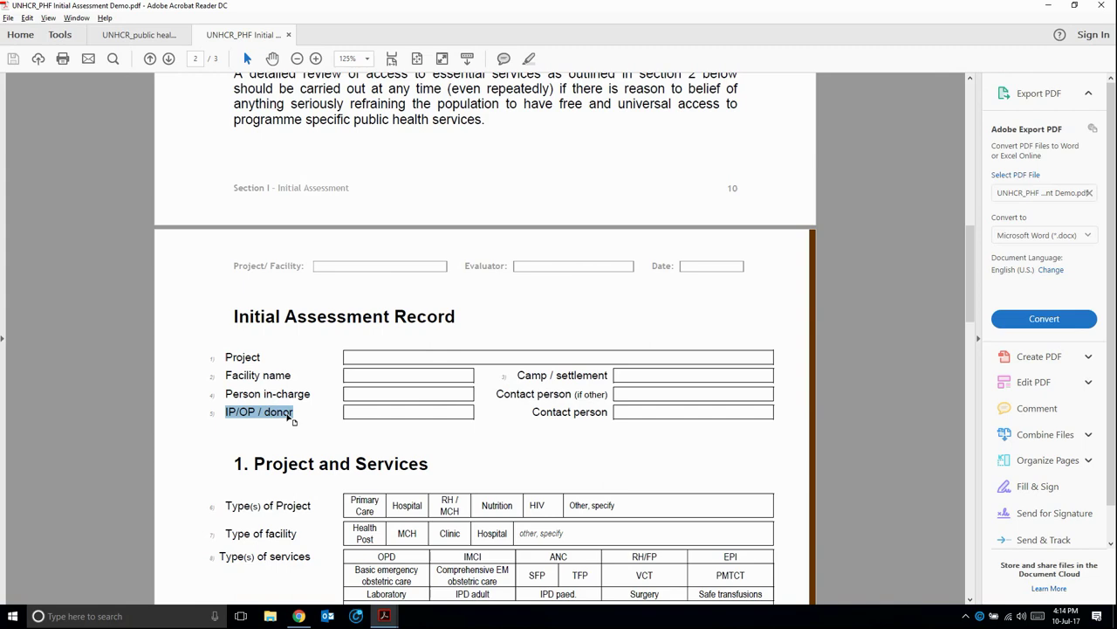
pyautogui.hotkey('alt', 'Tab')
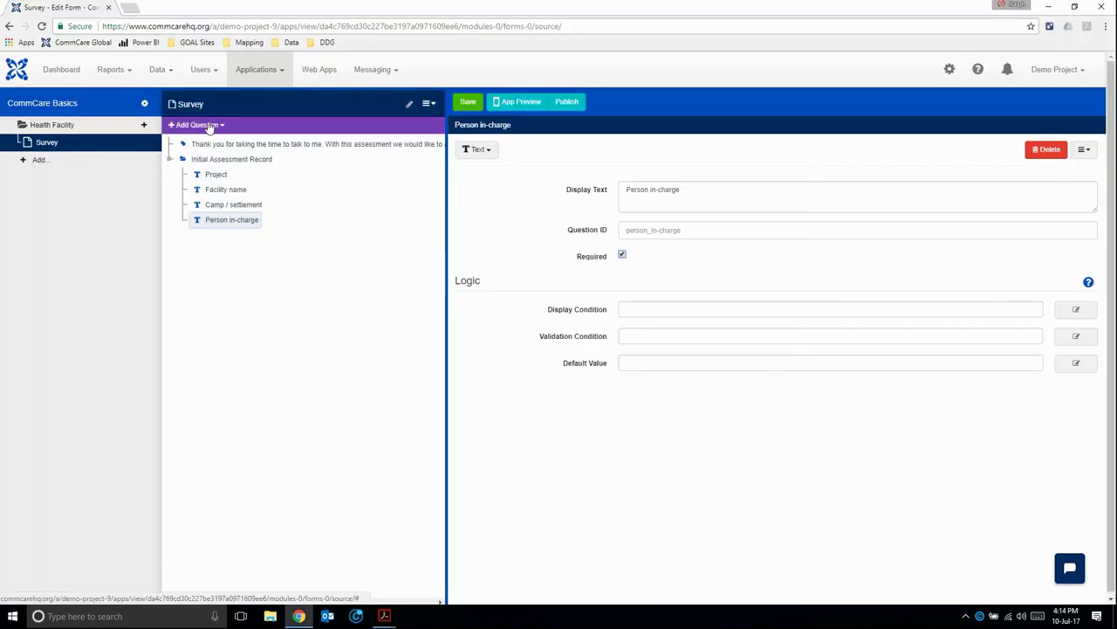
pyautogui.hotkey('alt', 'Tab')
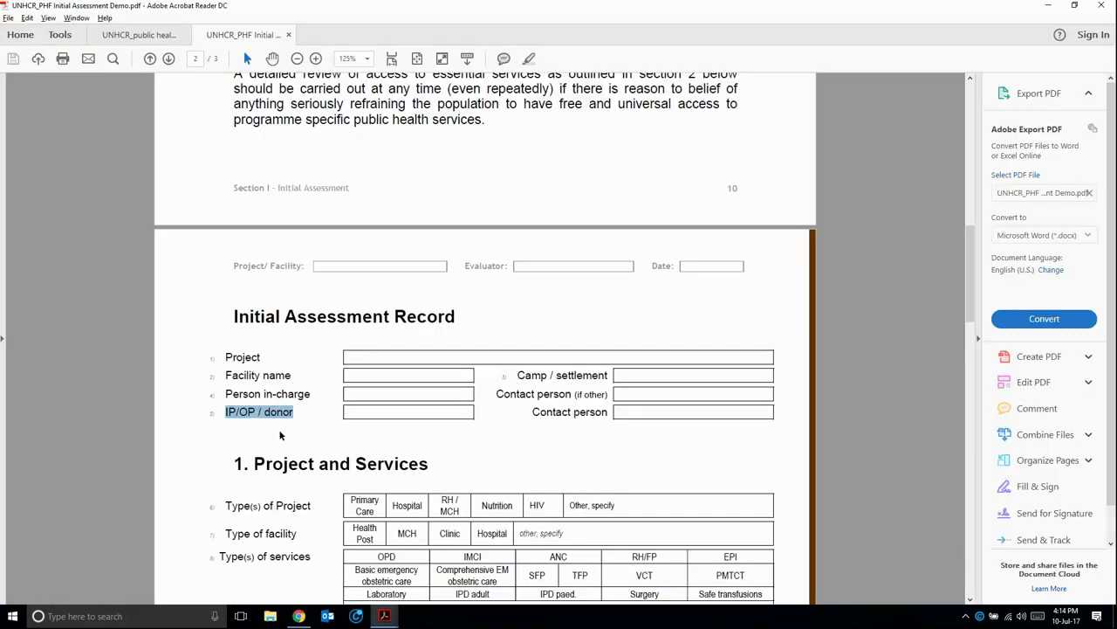
pyautogui.hotkey('alt', 'Tab')
pyautogui.click(209, 127)
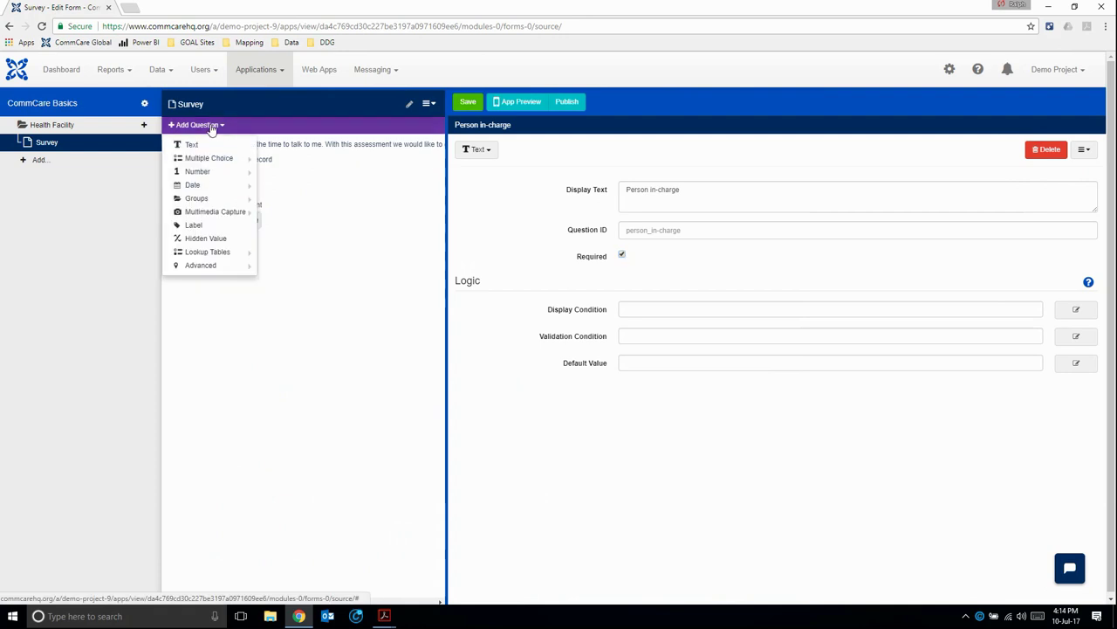
pyautogui.click(194, 145)
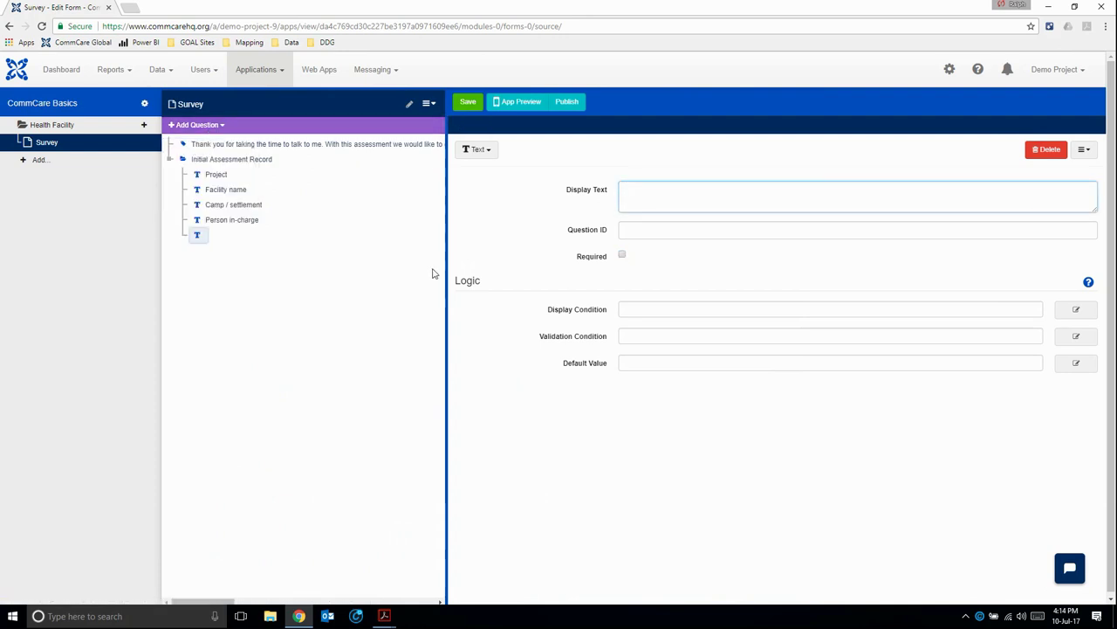
pyautogui.hotkey('ctrl', 'v')
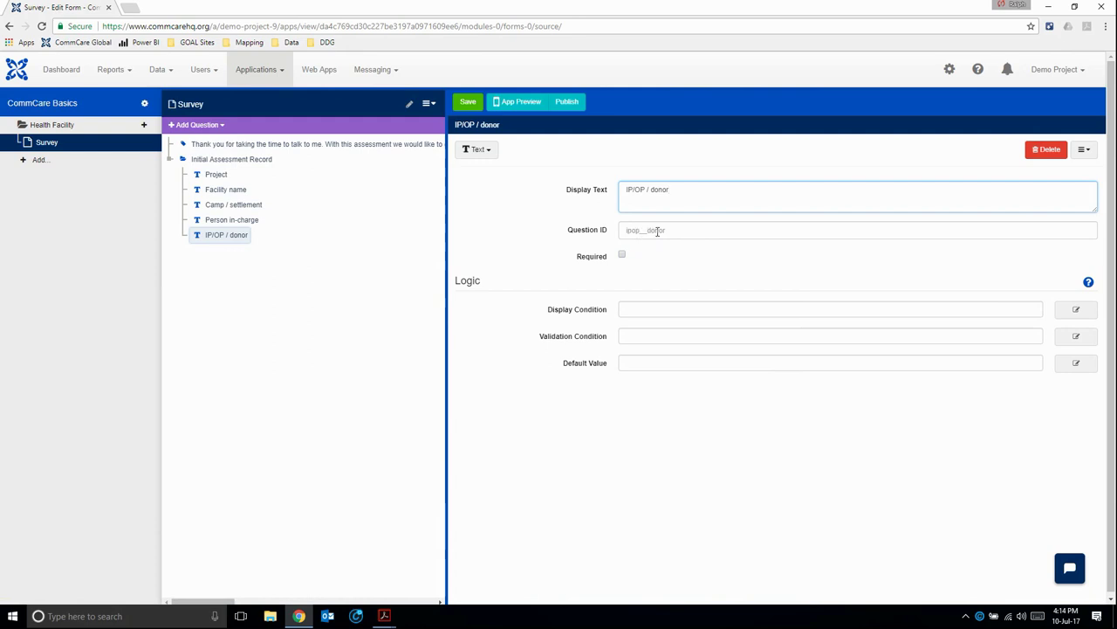
# Step: Set the IP/OP / donor question's ID to "ip_or_op_or_donor" and make the question required
pyautogui.click(212, 220)
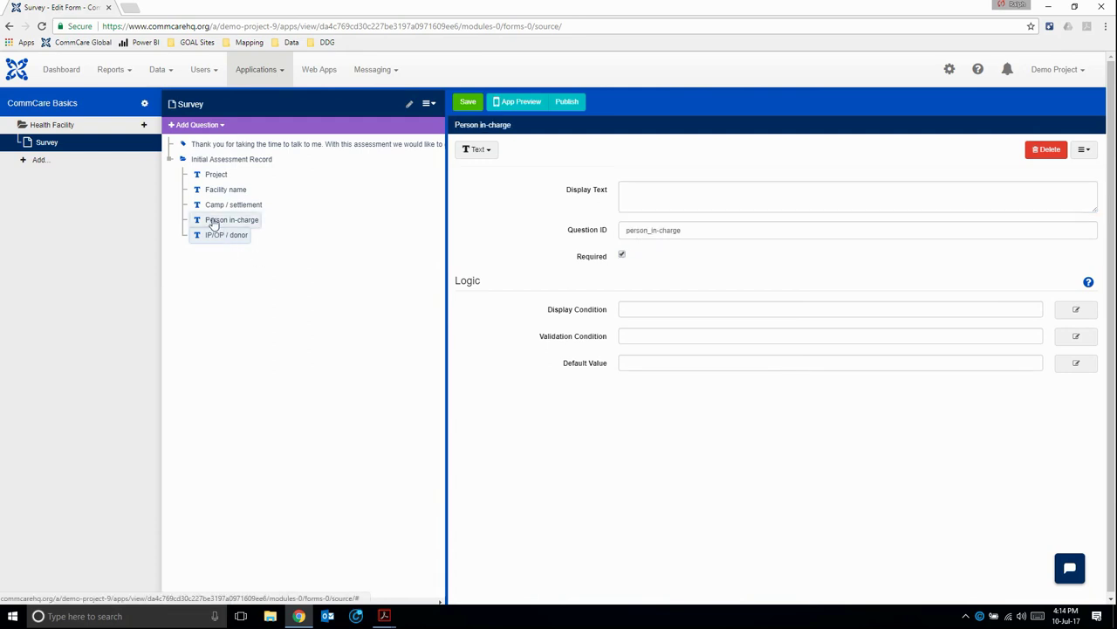
pyautogui.click(226, 235)
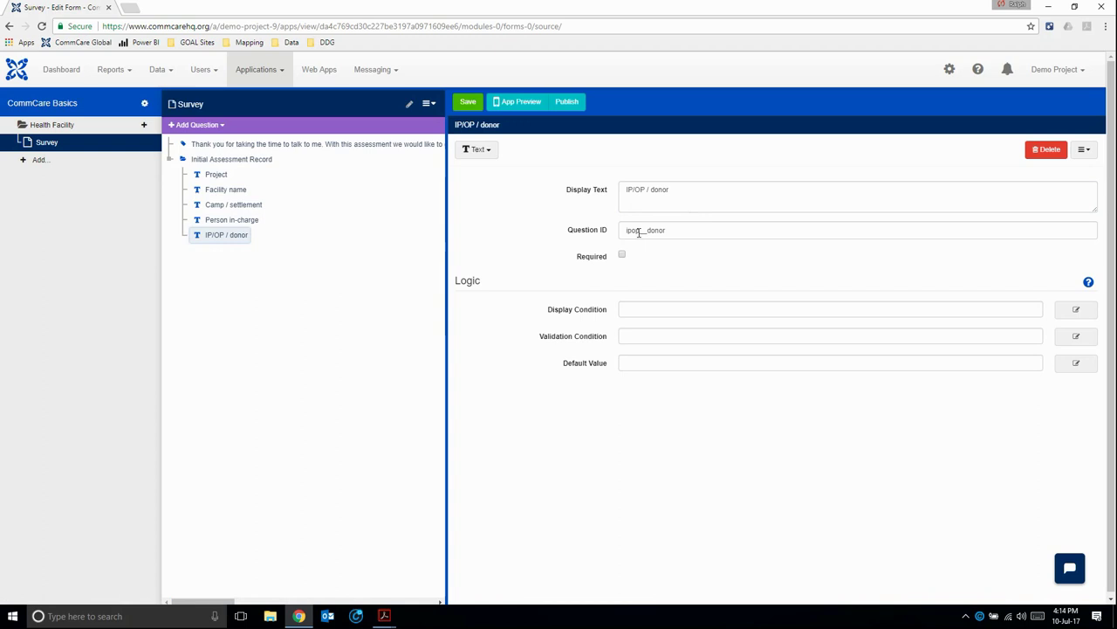
pyautogui.click(632, 230)
pyautogui.write('_or_')
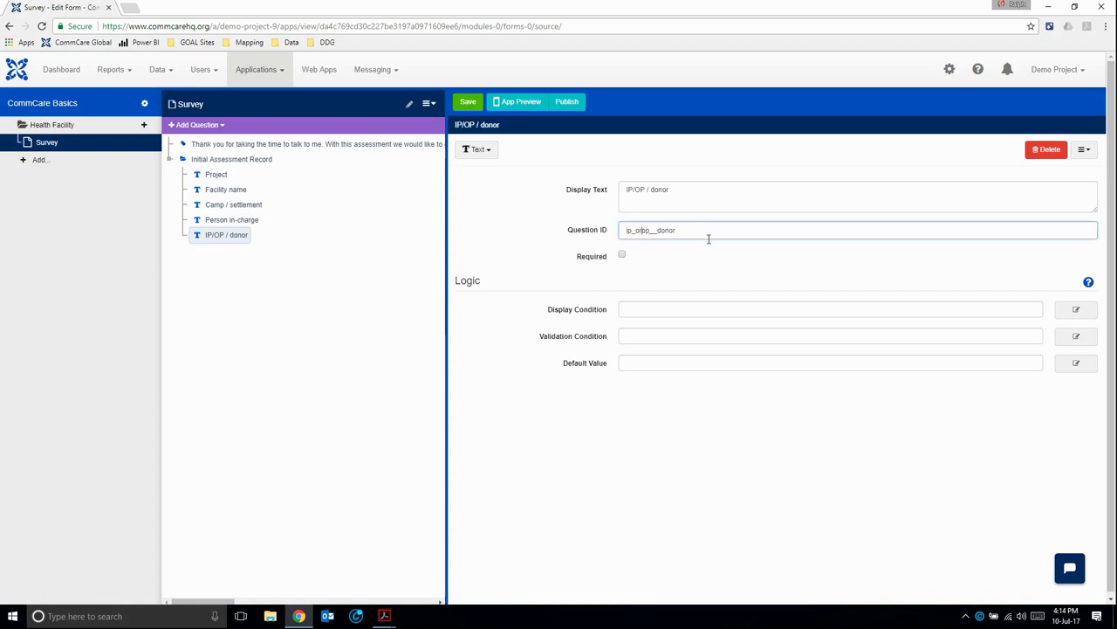
pyautogui.click(656, 231)
pyautogui.write('or')
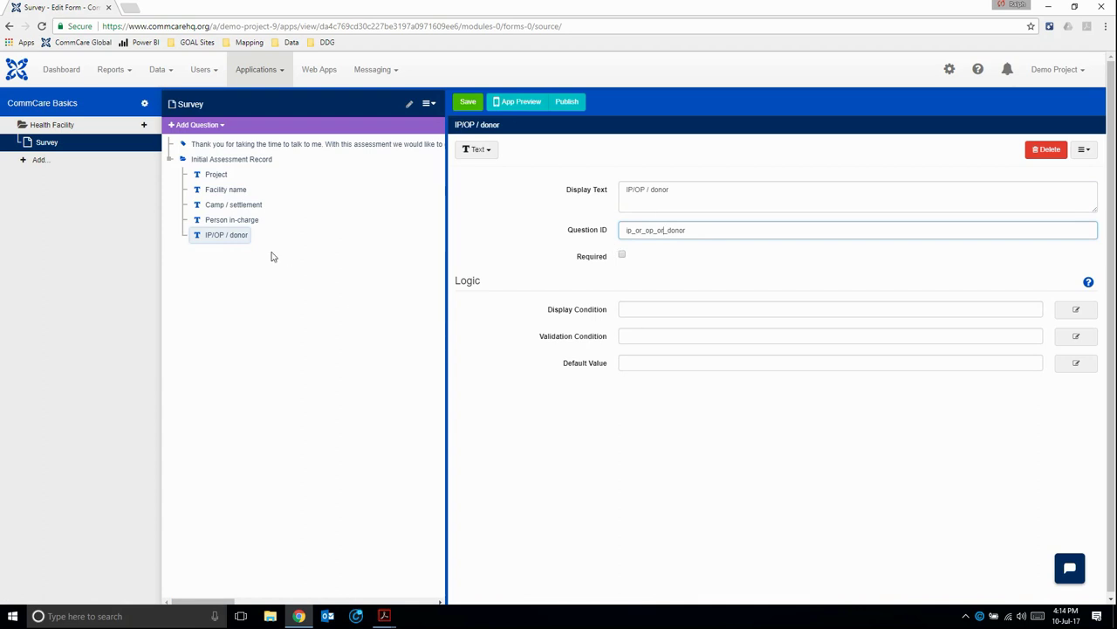
pyautogui.click(621, 256)
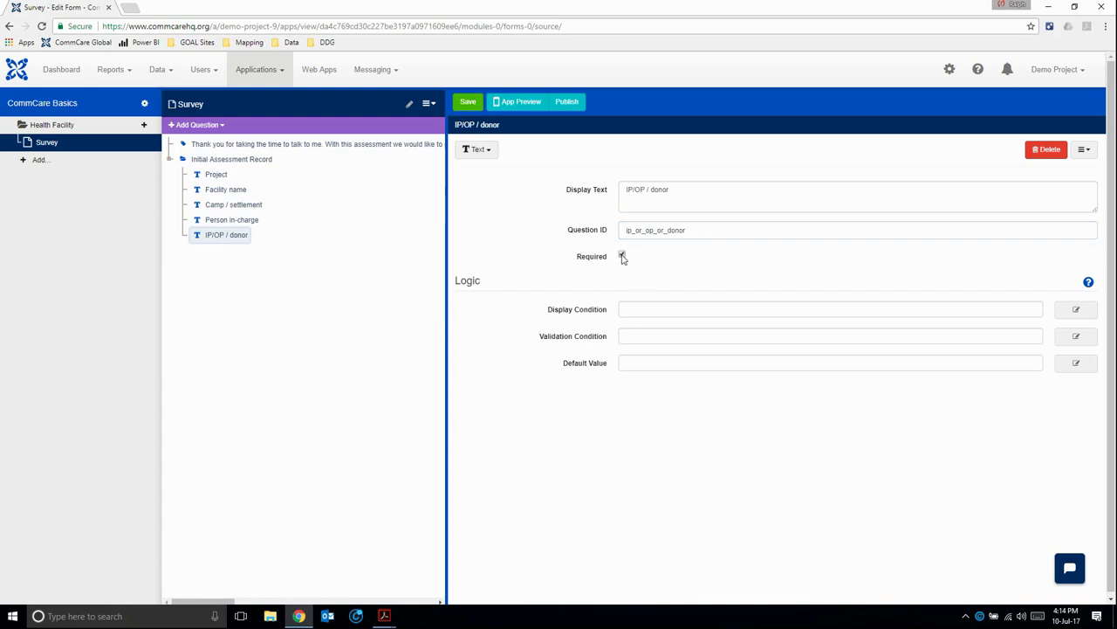
# Step: Extend the donor question's display text to "IP/OP / donor name" and its ID to "ip_or_op_or_donor_name"
pyautogui.click(695, 192)
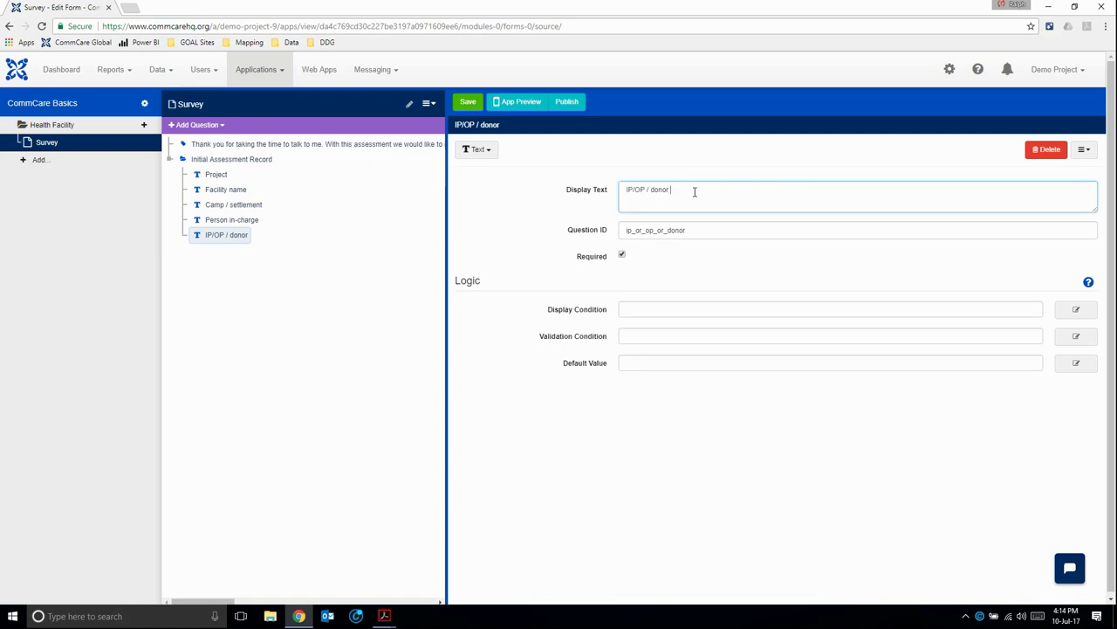
pyautogui.write('name')
pyautogui.click(742, 232)
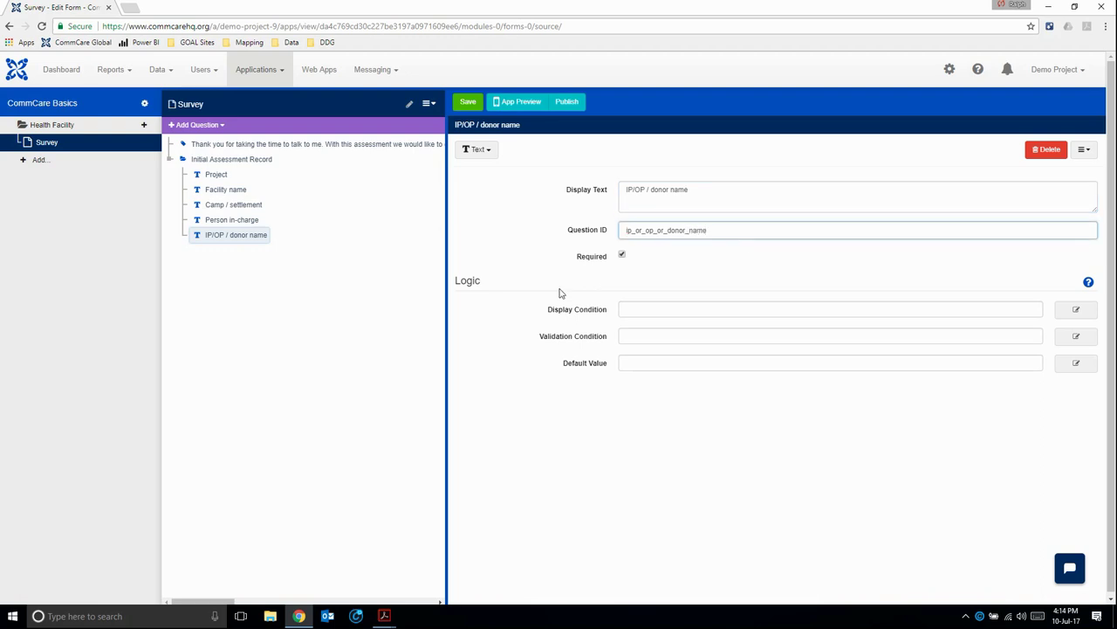
# Step: Copy "Contact person" from the PDF in Acrobat Reader and add it as a required Text question after IP/OP / donor name in CommCare HQ
pyautogui.hotkey('alt', 'Tab')
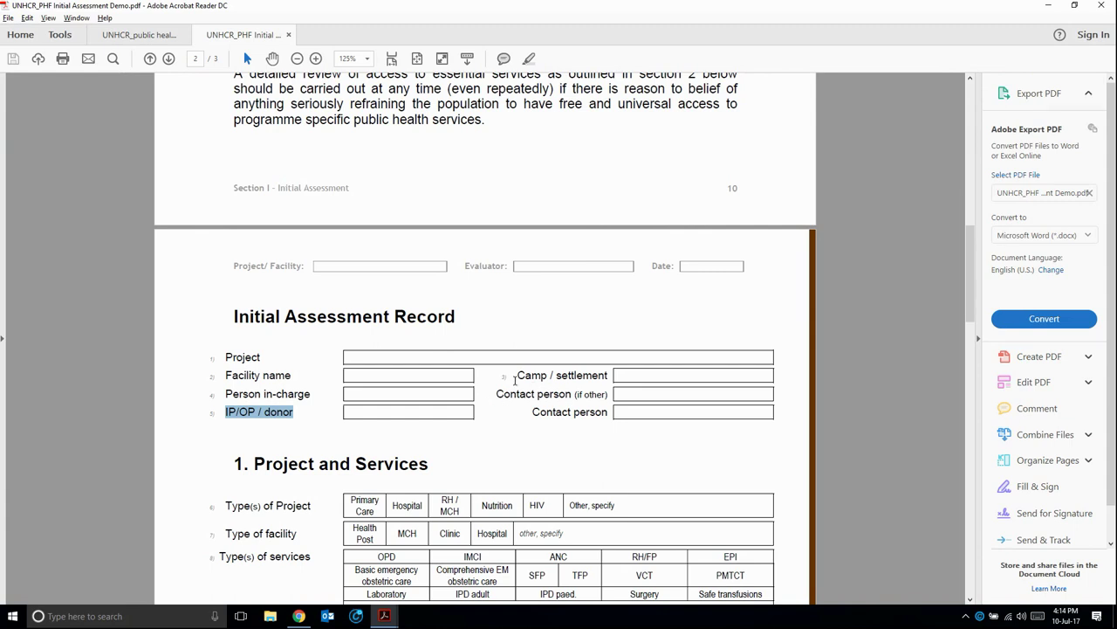
pyautogui.moveTo(533, 412); pyautogui.dragTo(590, 419)
pyautogui.hotkey('ctrl', 'c')
pyautogui.hotkey('alt', 'Tab')
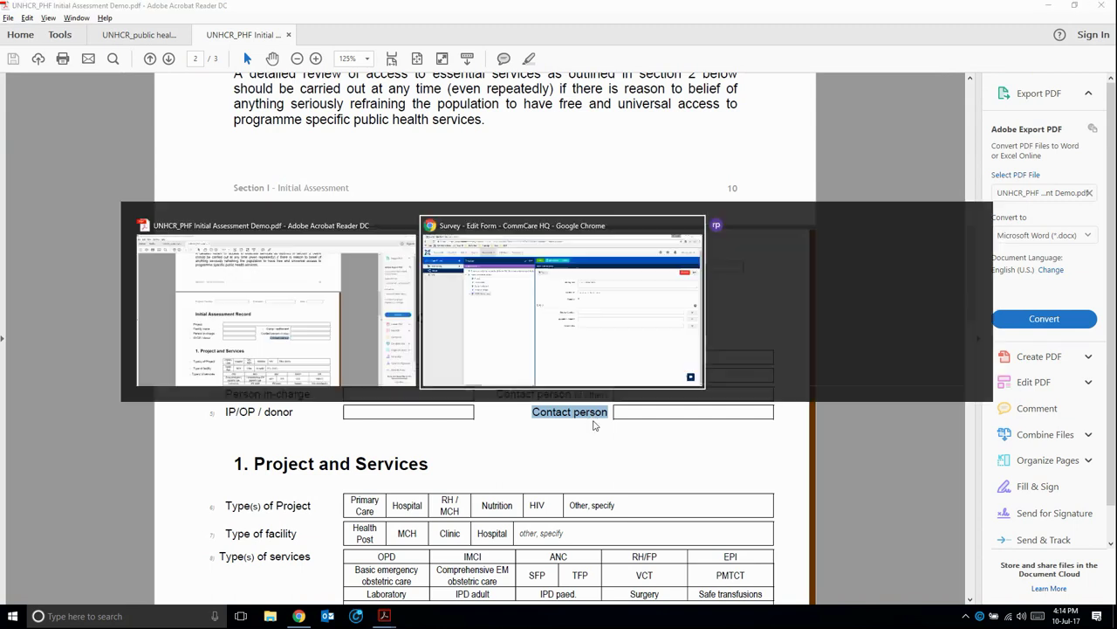
pyautogui.click(205, 125)
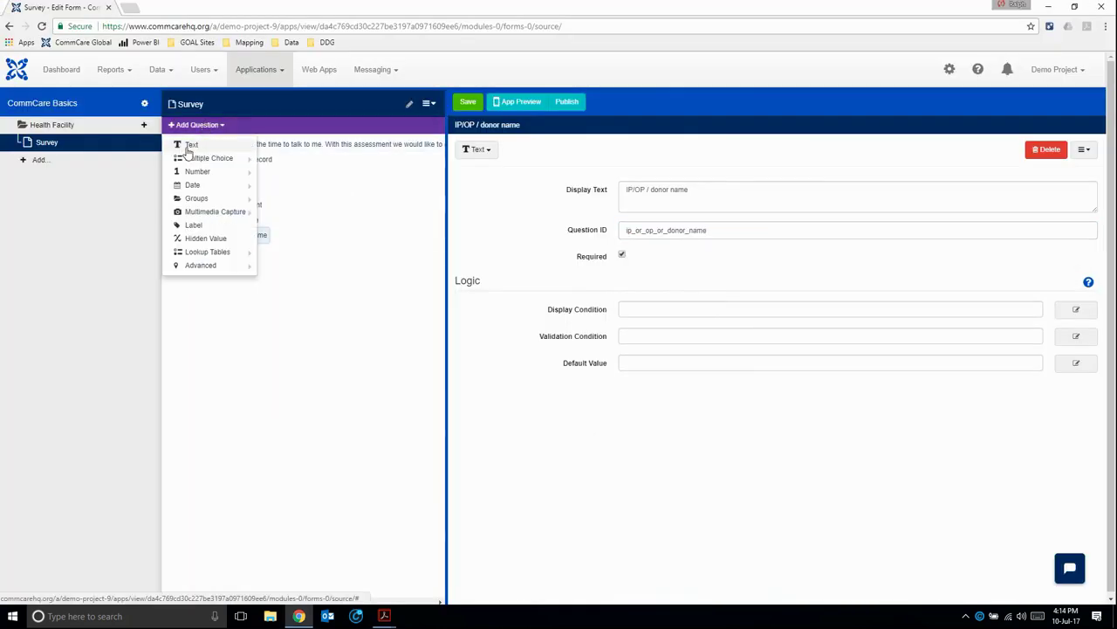
pyautogui.click(191, 145)
pyautogui.hotkey('ctrl', 'v')
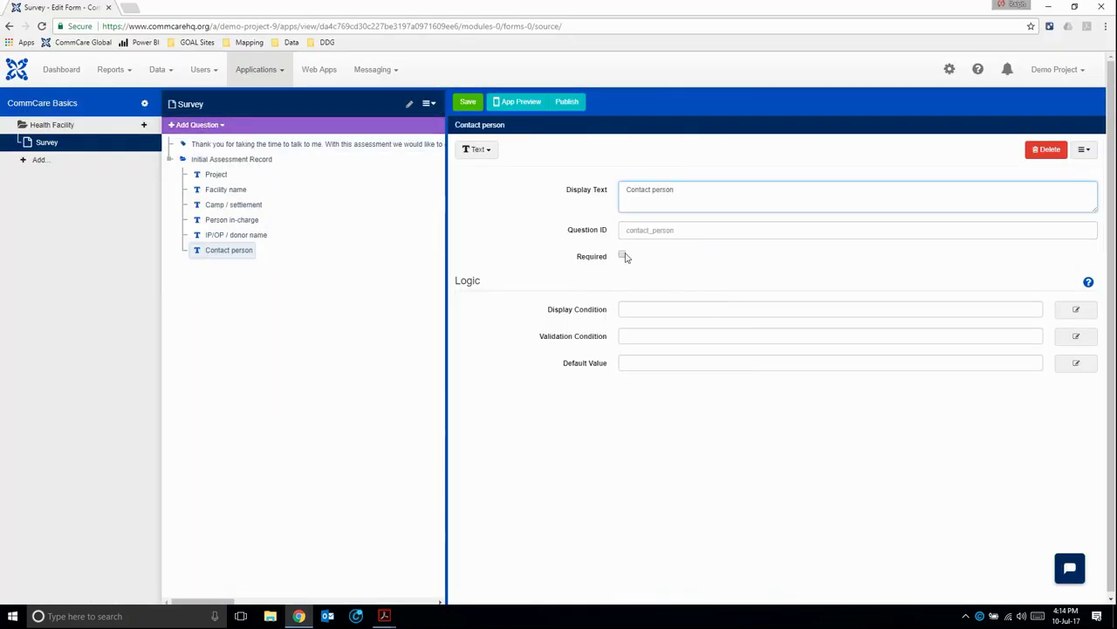
pyautogui.click(622, 254)
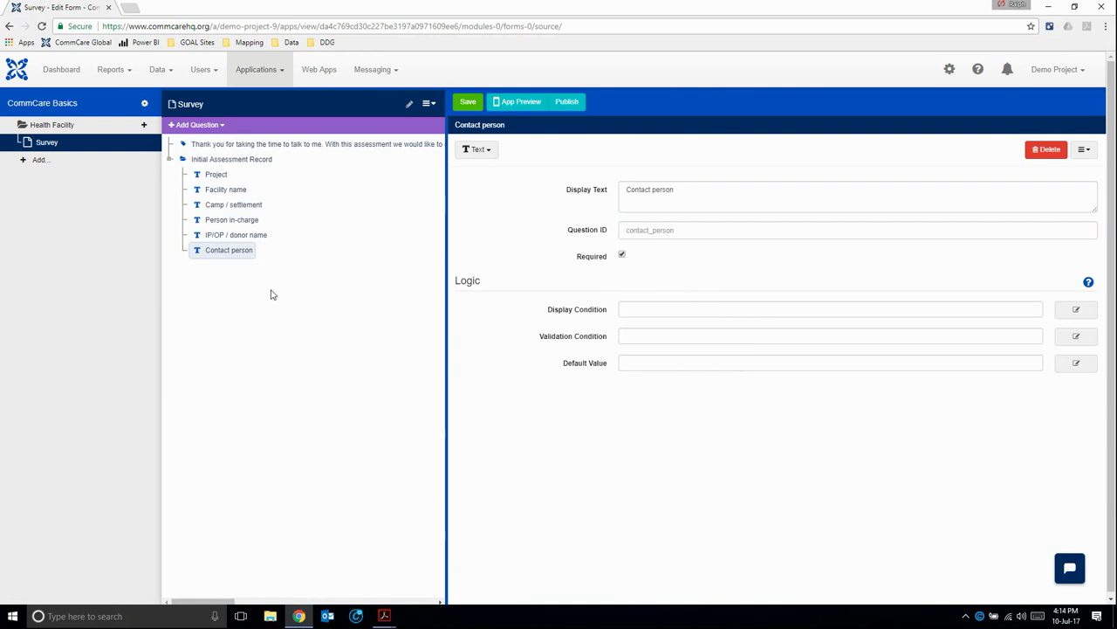
# Step: Examine the Project/Facility, Evaluator and Date fields in the page header above Initial Assessment Record in the PDF in Acrobat Reader
pyautogui.hotkey('alt', 'Tab')
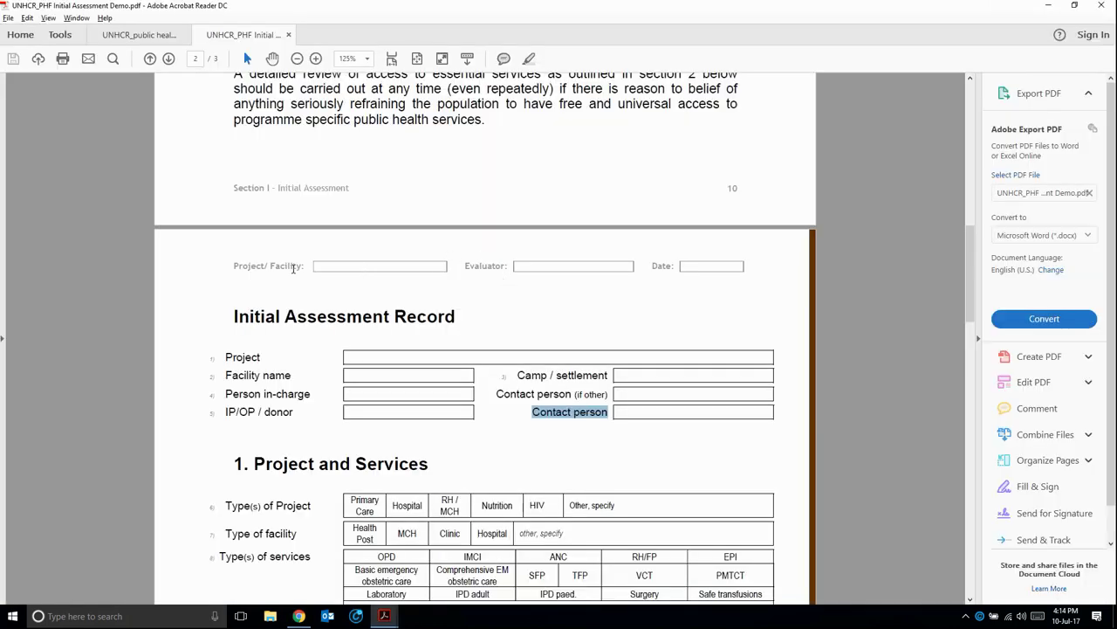
pyautogui.moveTo(234, 265); pyautogui.dragTo(305, 266)
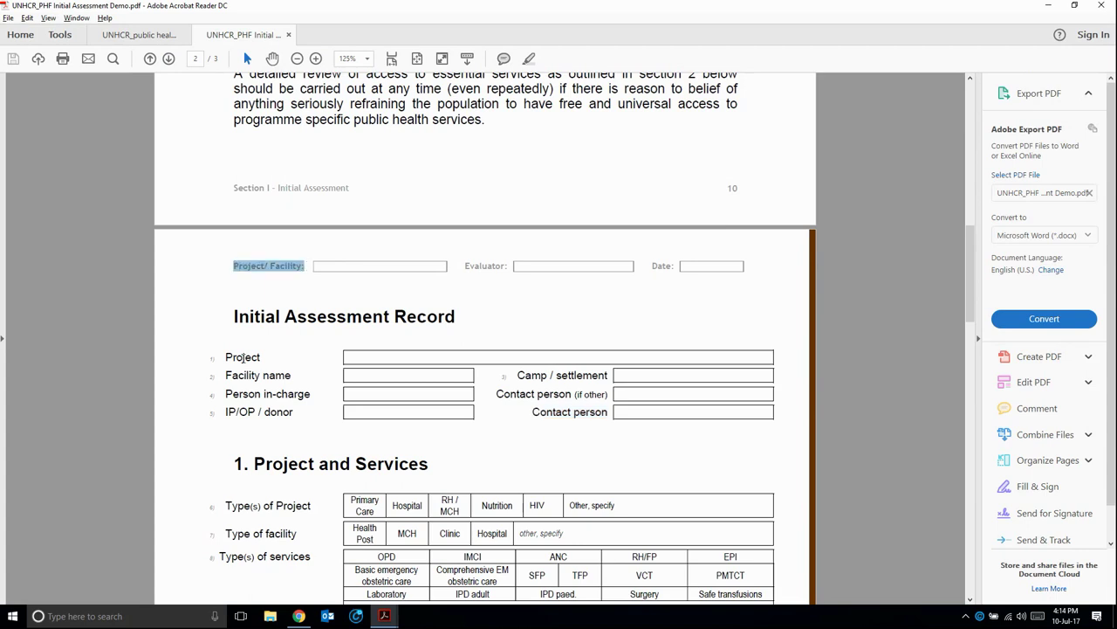
pyautogui.moveTo(462, 265); pyautogui.dragTo(510, 266)
pyautogui.moveTo(654, 264); pyautogui.dragTo(675, 266)
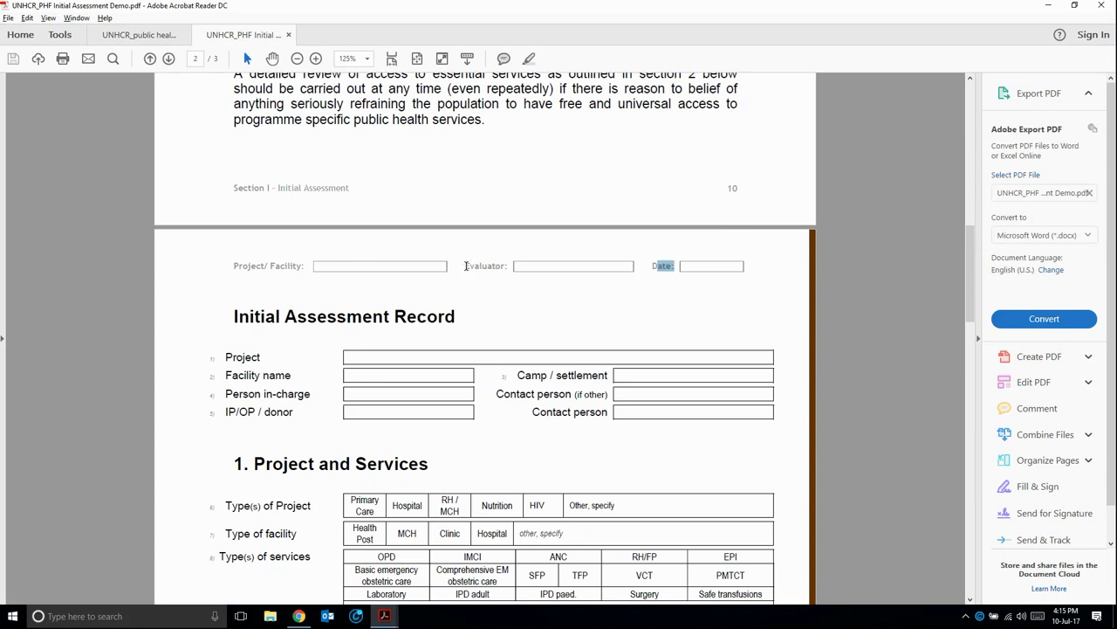
pyautogui.moveTo(466, 265); pyautogui.dragTo(510, 267)
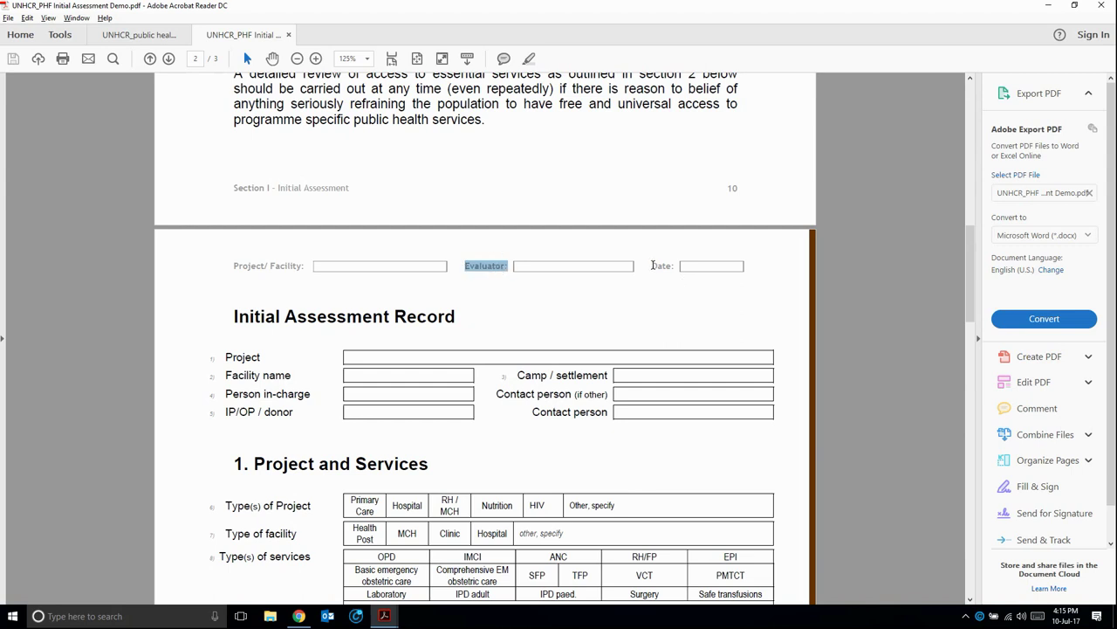
pyautogui.click(655, 265)
pyautogui.moveTo(654, 265); pyautogui.dragTo(675, 266)
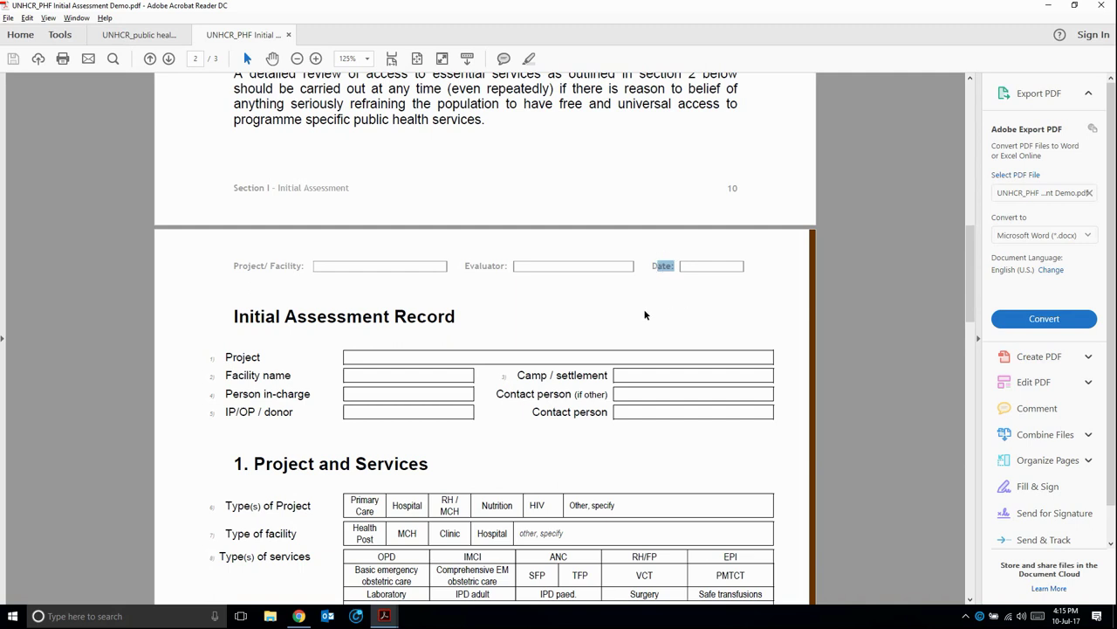
pyautogui.moveTo(652, 266); pyautogui.dragTo(674, 266)
# Step: Add a required Date question with the display text "Assessment Date" after Contact person in CommCare HQ
pyautogui.hotkey('alt', 'Tab')
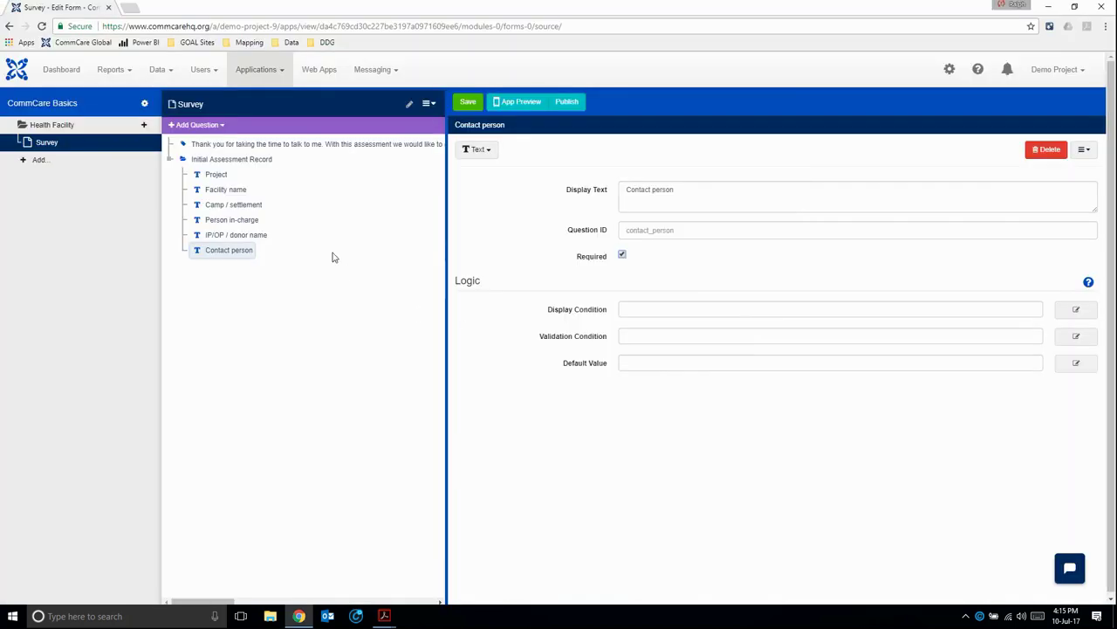
pyautogui.click(200, 126)
pyautogui.moveTo(190, 187)
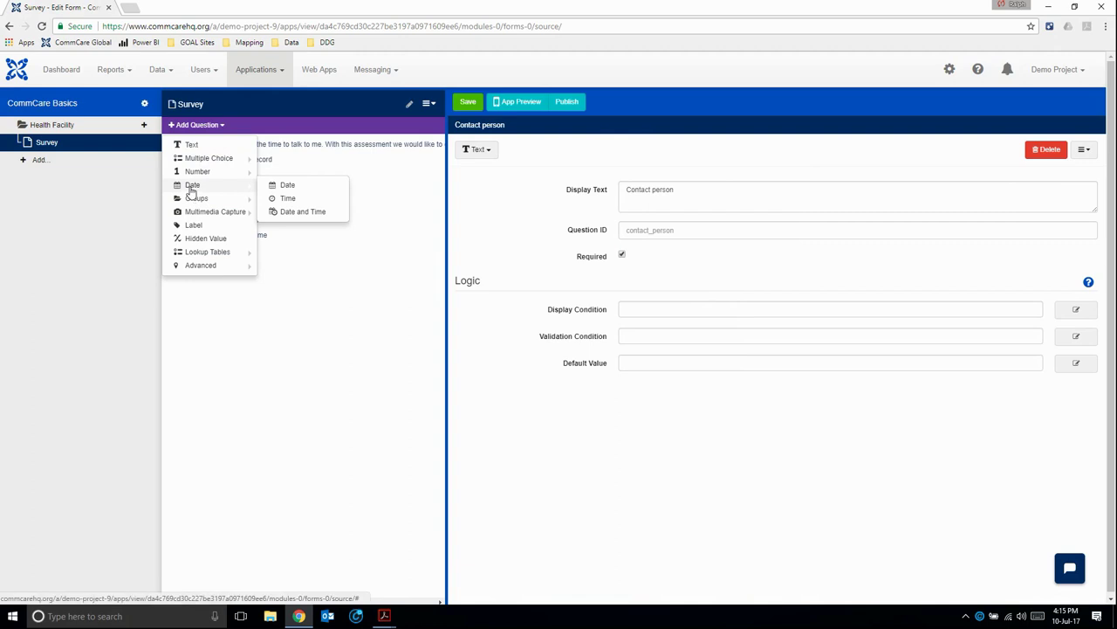
pyautogui.click(308, 186)
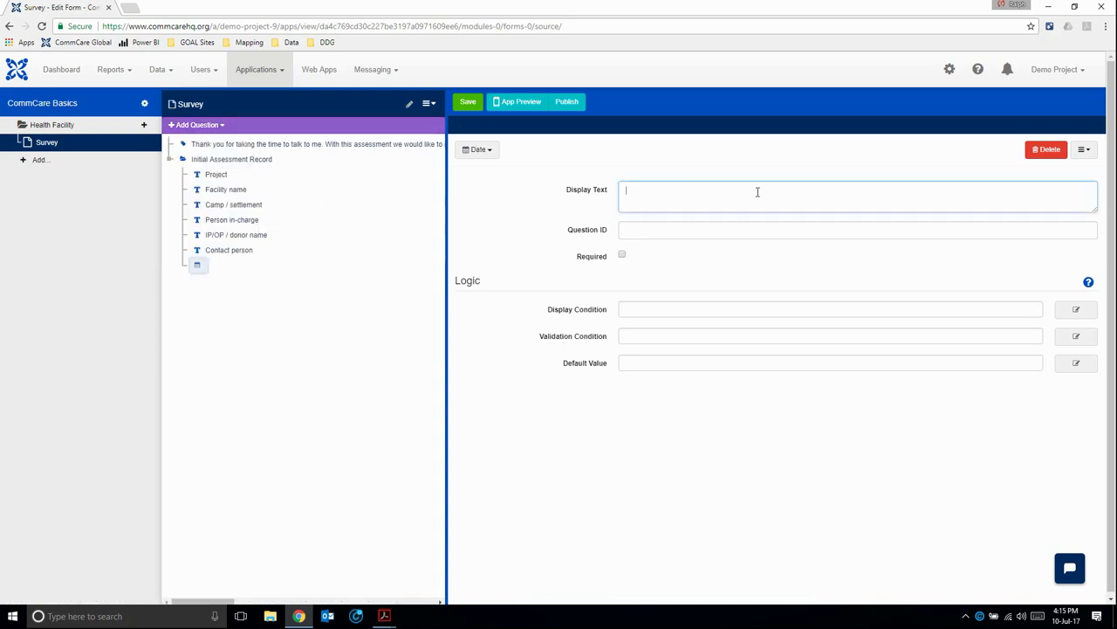
pyautogui.write('Assessment')
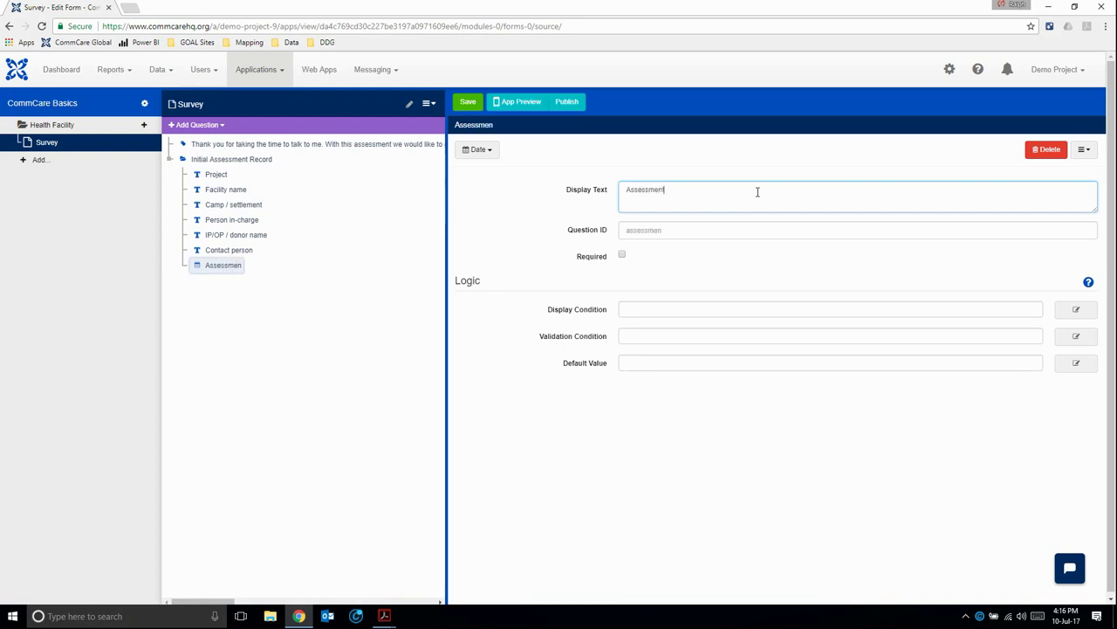
pyautogui.write(' Date')
pyautogui.click(622, 254)
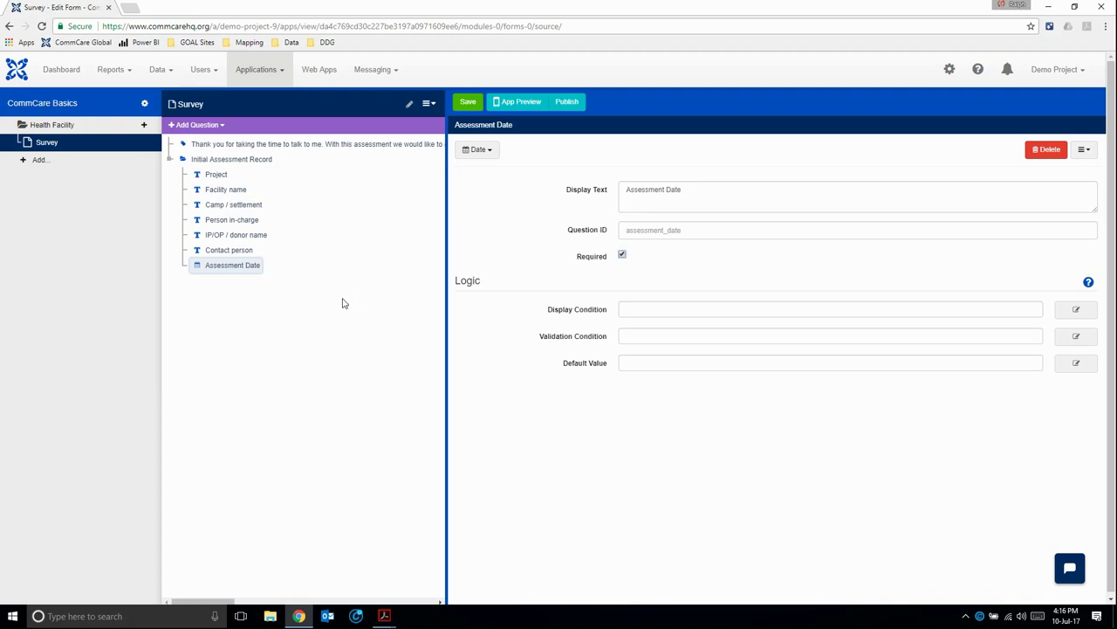
# Step: Add an Image Capture question with ID health_facility_picture and text "Please stand outside the health facility and try to capture as much of the health facility as possible."
pyautogui.hotkey('alt', 'Tab')
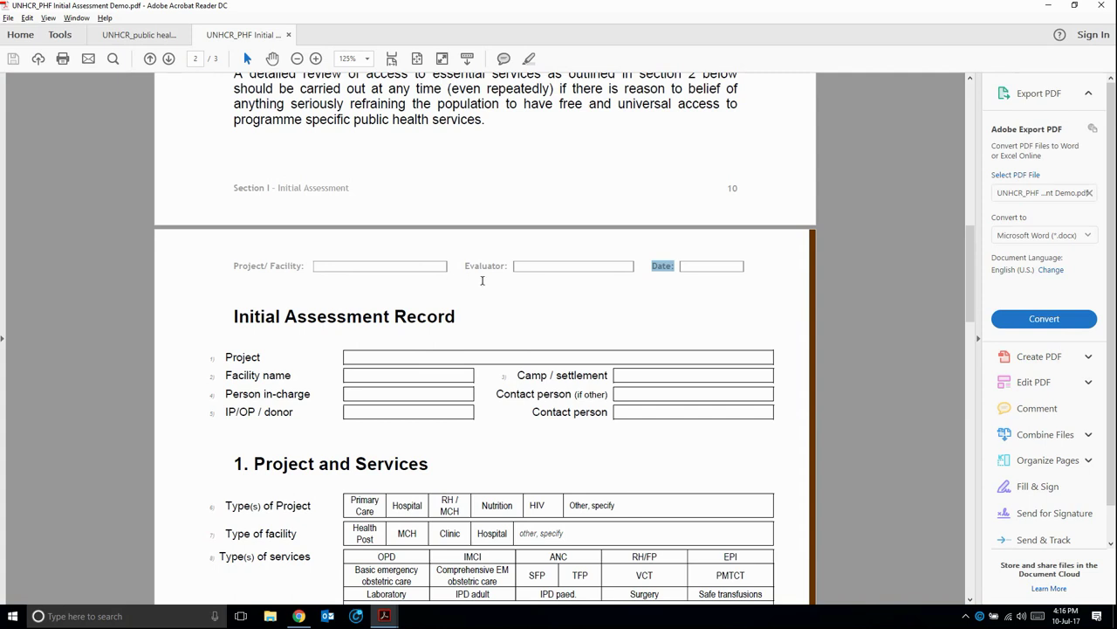
pyautogui.scroll(-1, 482, 281)
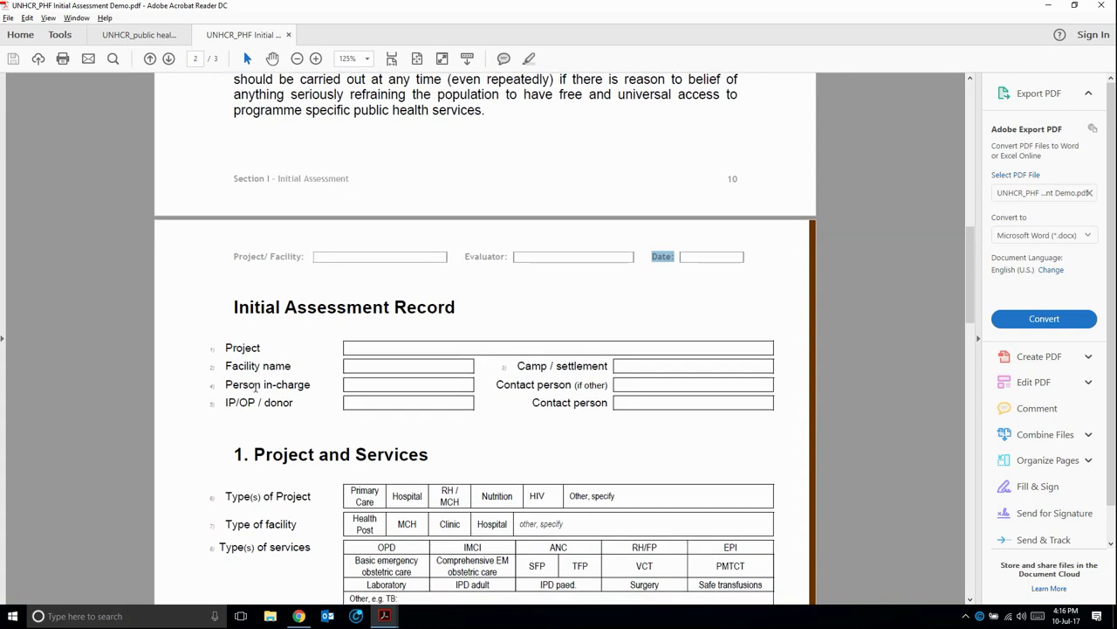
pyautogui.hotkey('alt', 'Tab')
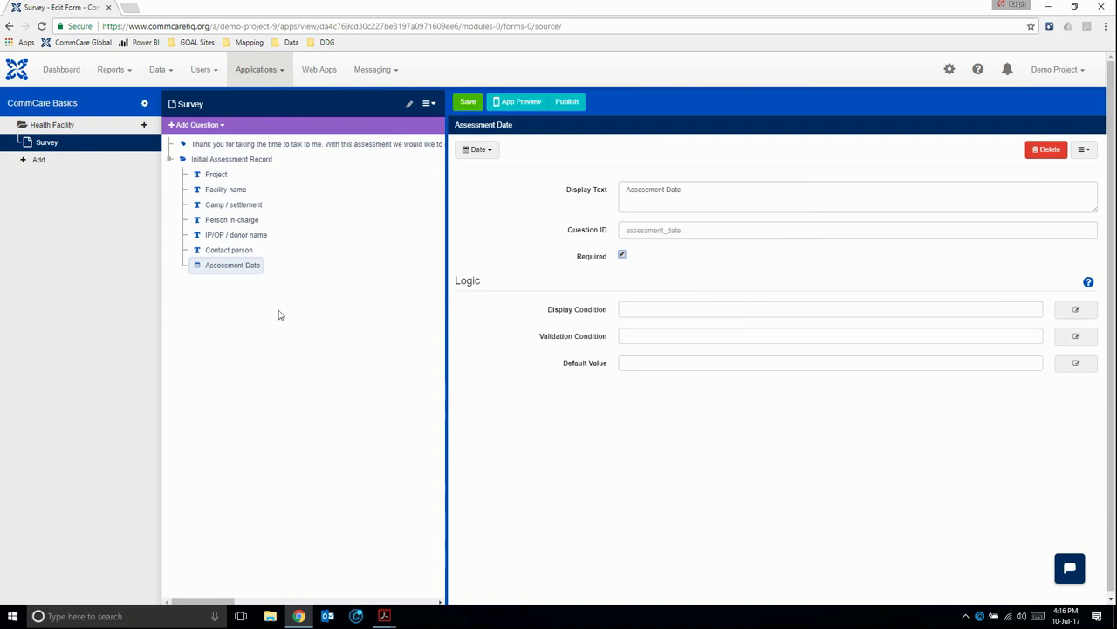
pyautogui.click(209, 126)
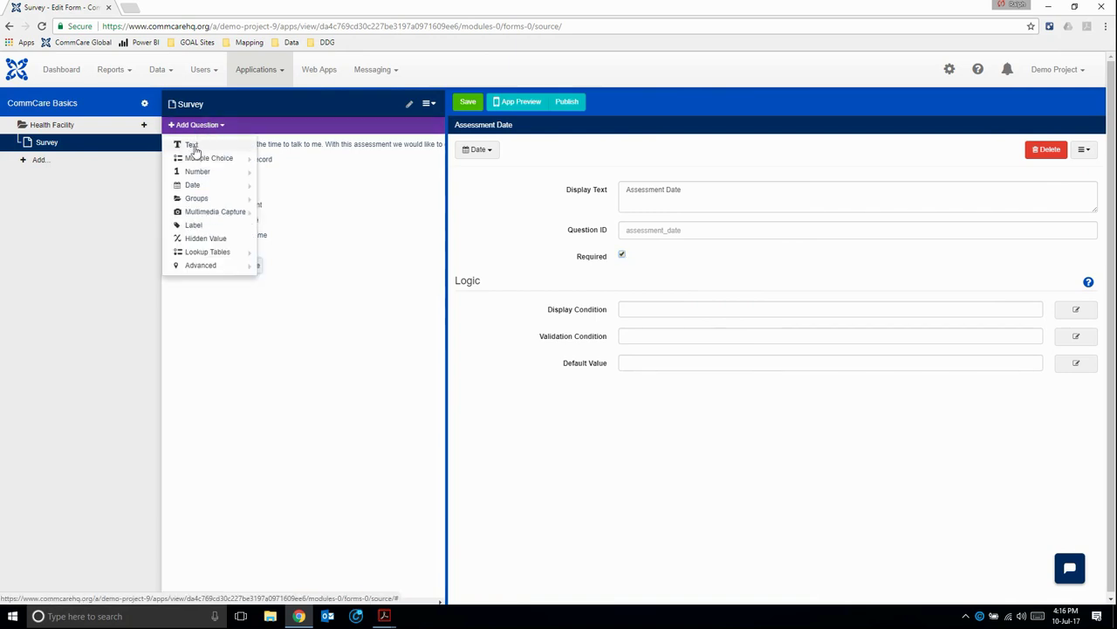
pyautogui.moveTo(212, 213)
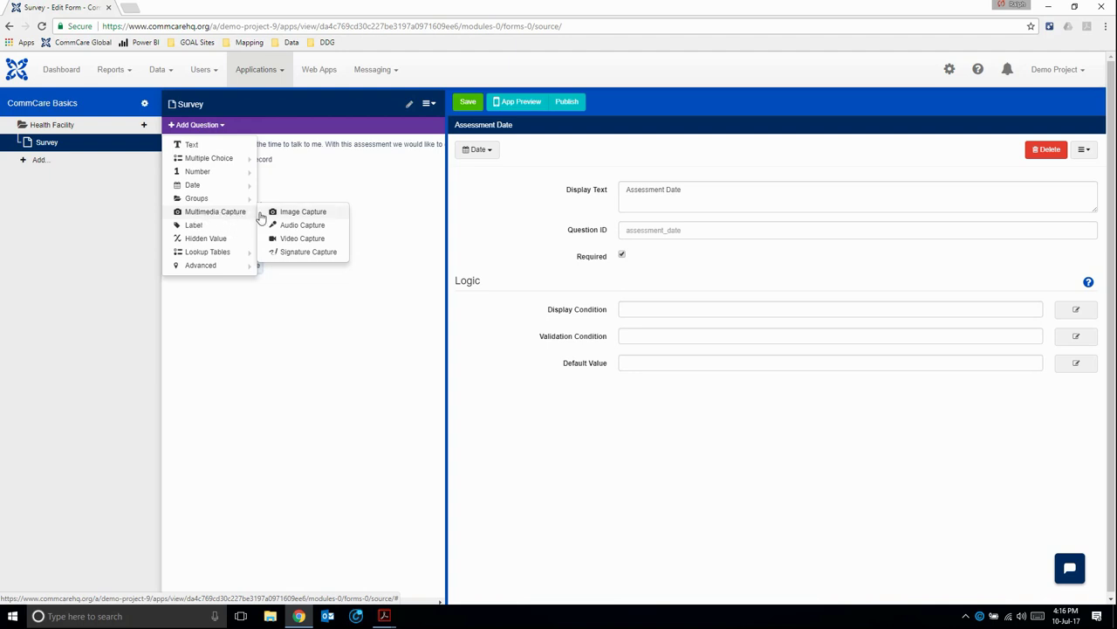
pyautogui.click(338, 217)
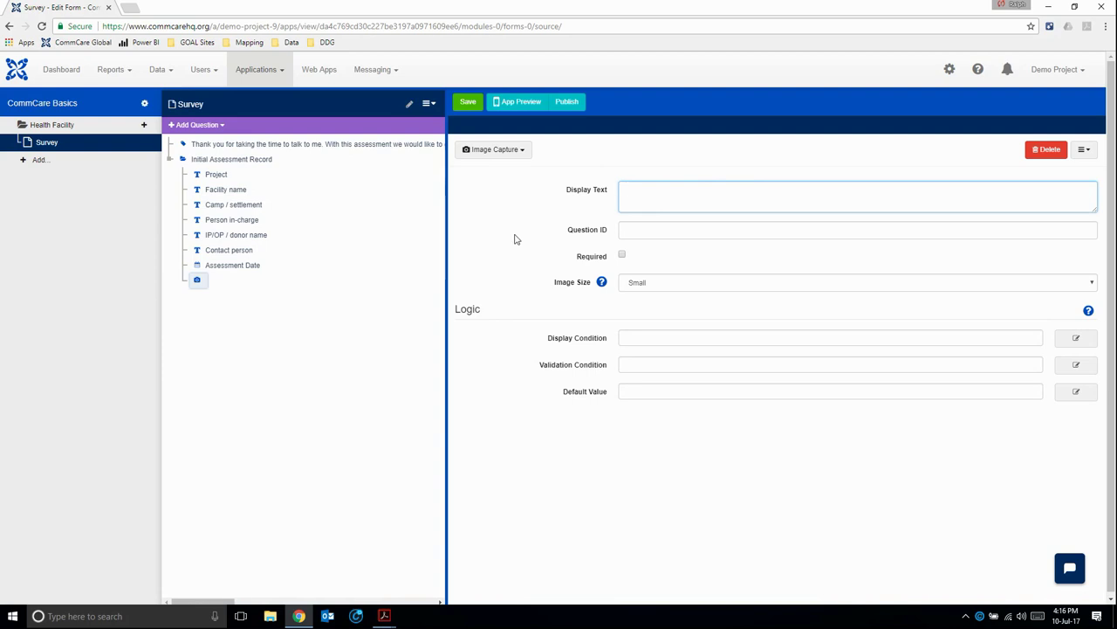
pyautogui.write('Please stand outside the health facility and try to capture as much of the health facility as possible.')
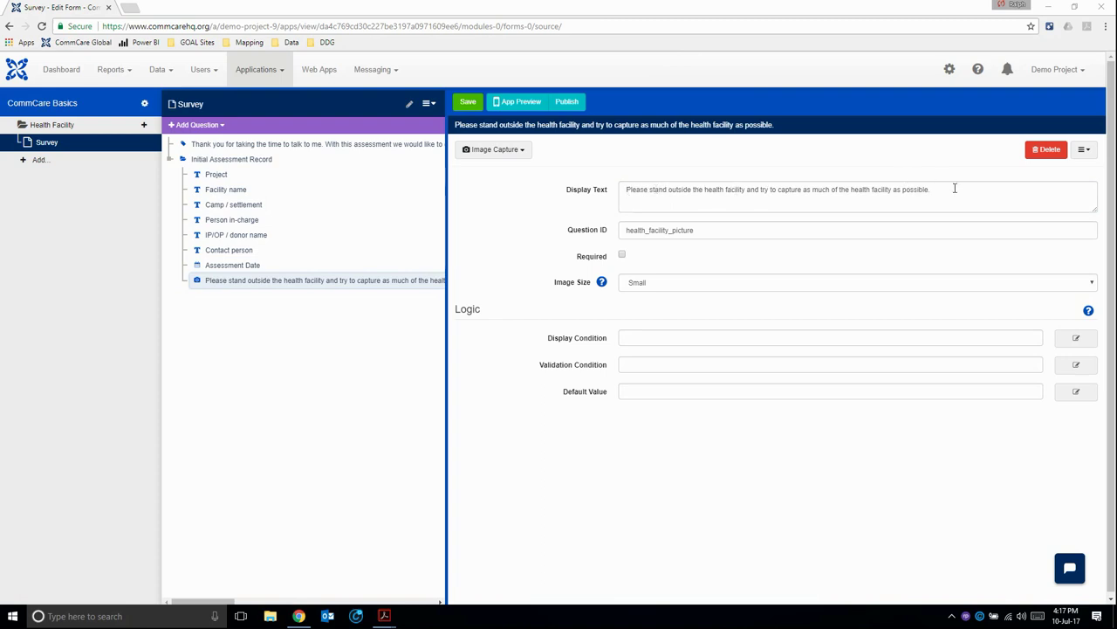
# Step: Insert "front of the" before the last "health facility" in the image question's display text and set its image size to Large
pyautogui.click(850, 189)
pyautogui.write('f ')
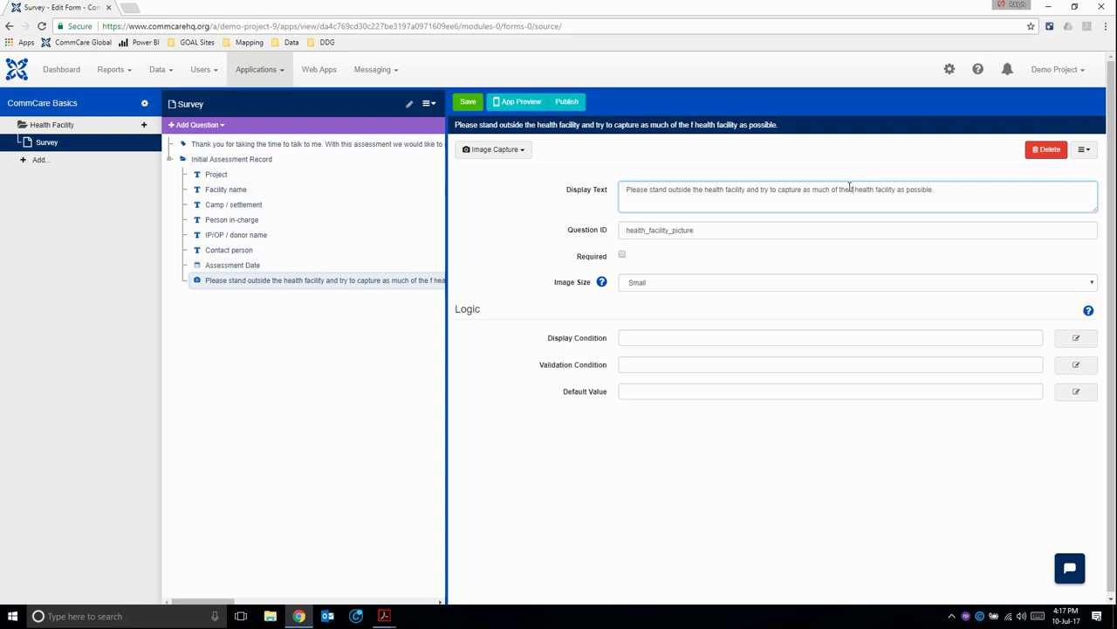
pyautogui.write('ront of the')
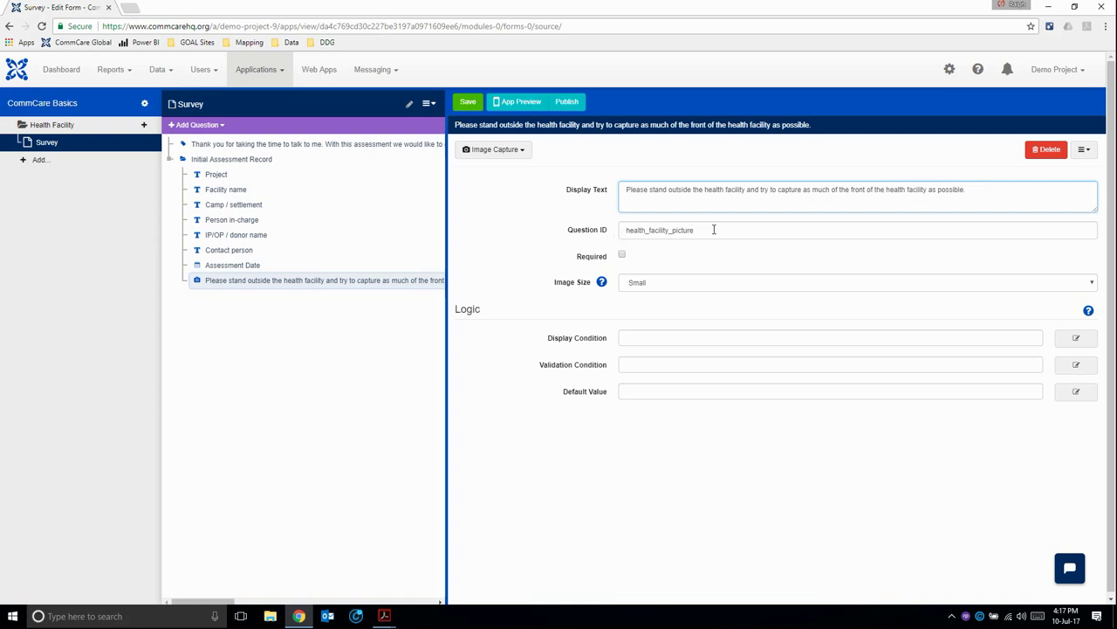
pyautogui.moveTo(623, 189); pyautogui.dragTo(971, 188)
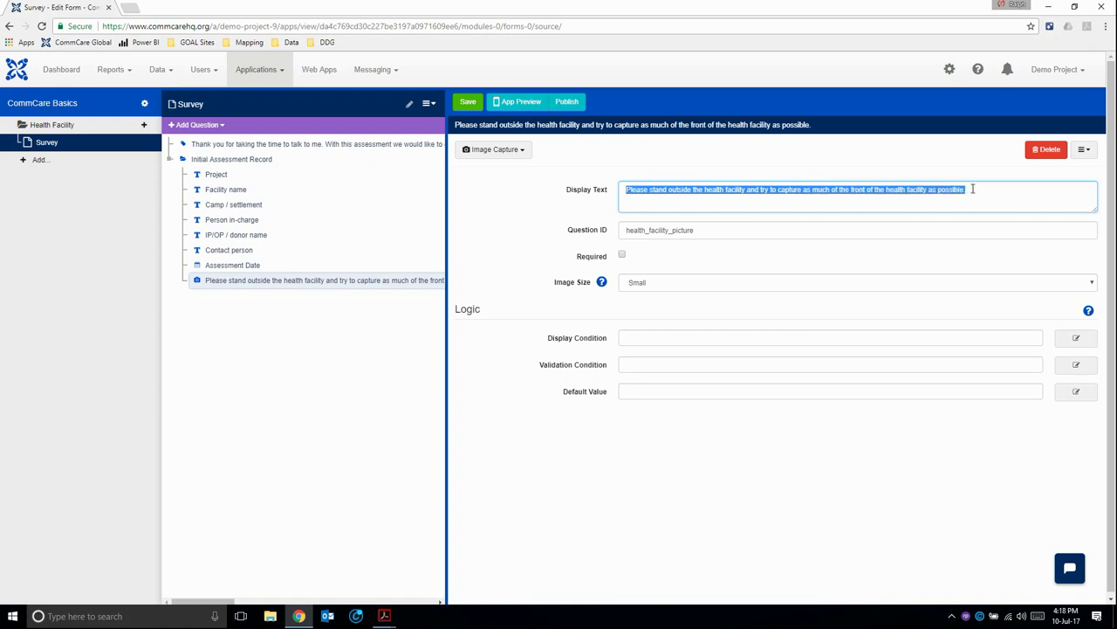
pyautogui.click(972, 189)
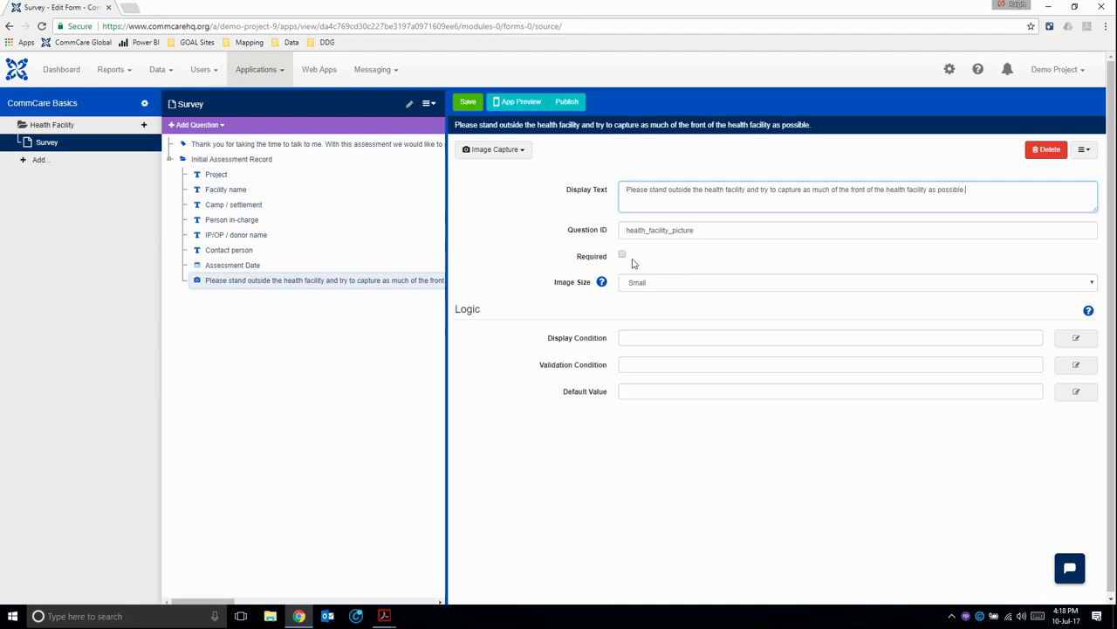
pyautogui.click(653, 283)
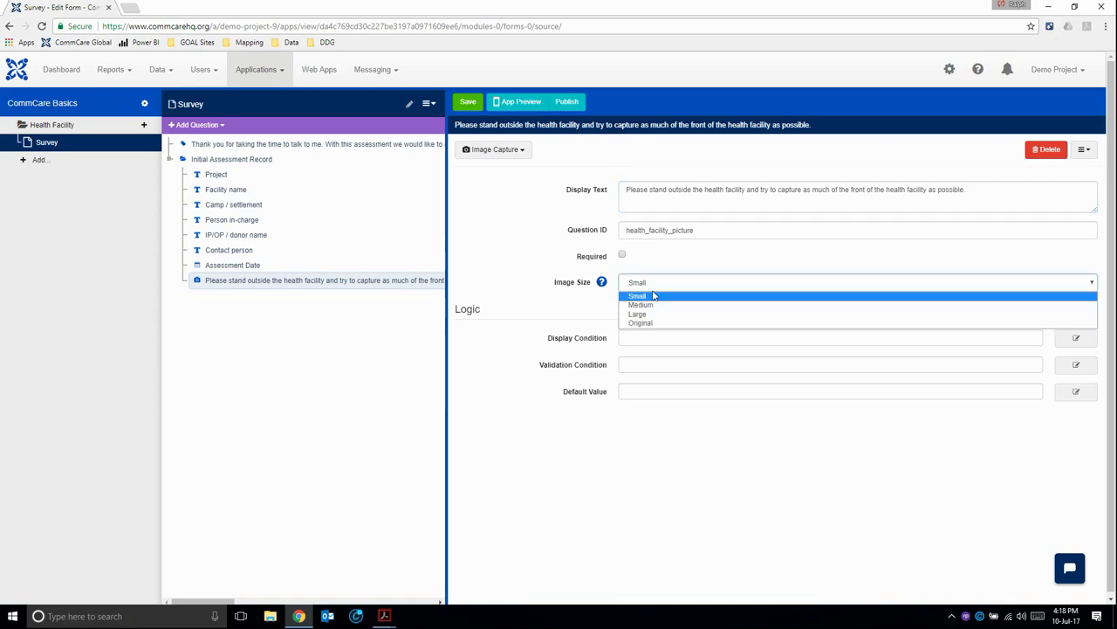
pyautogui.click(638, 314)
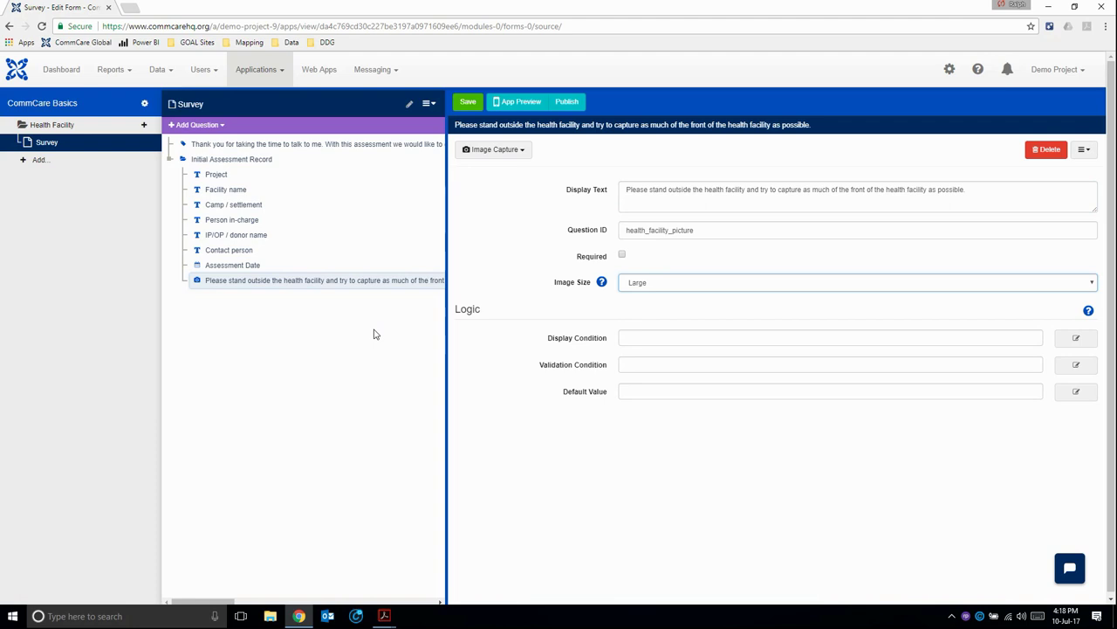
# Step: Add a GPS question health_facility_coordinates: "Stand next to the health facility and ensure that you have a clear line of sight with the sky. Take the GPS coordinates"
pyautogui.click(222, 126)
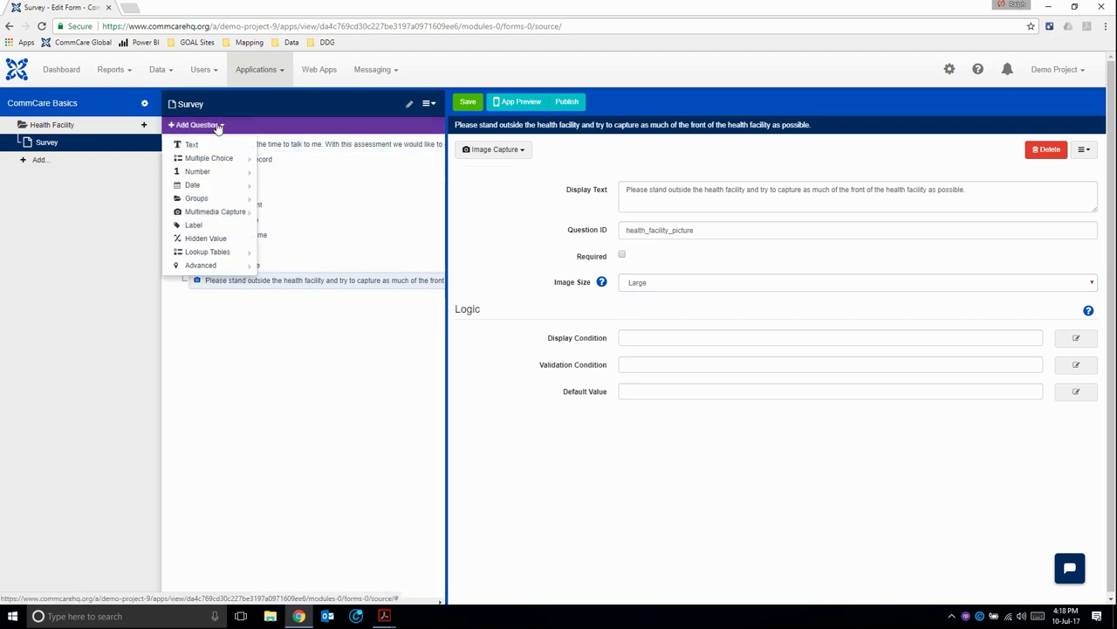
pyautogui.moveTo(209, 266)
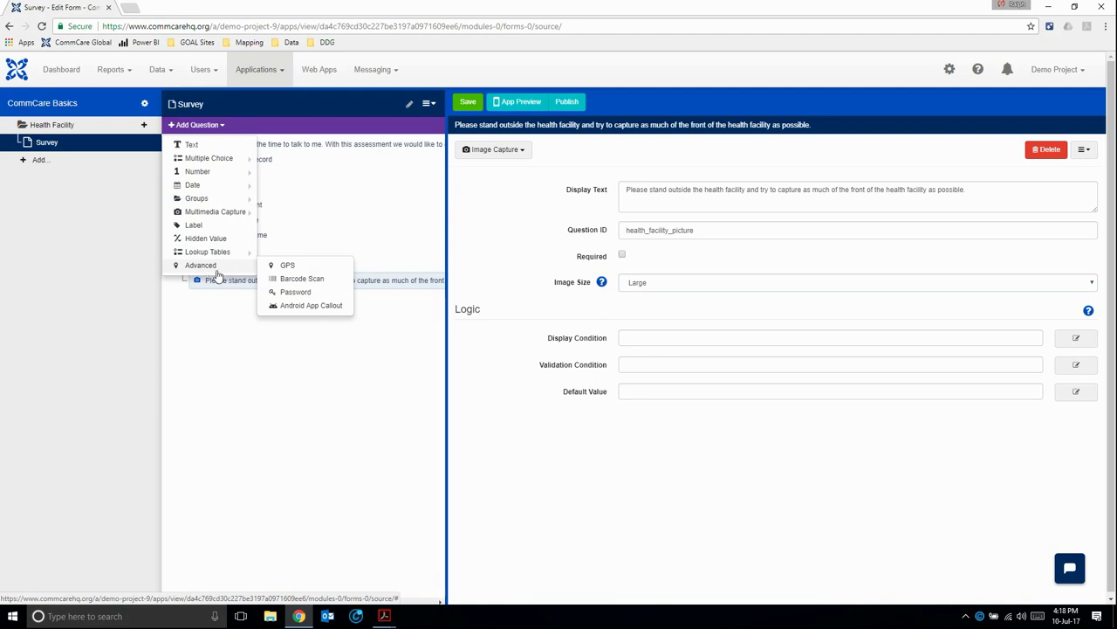
pyautogui.click(323, 266)
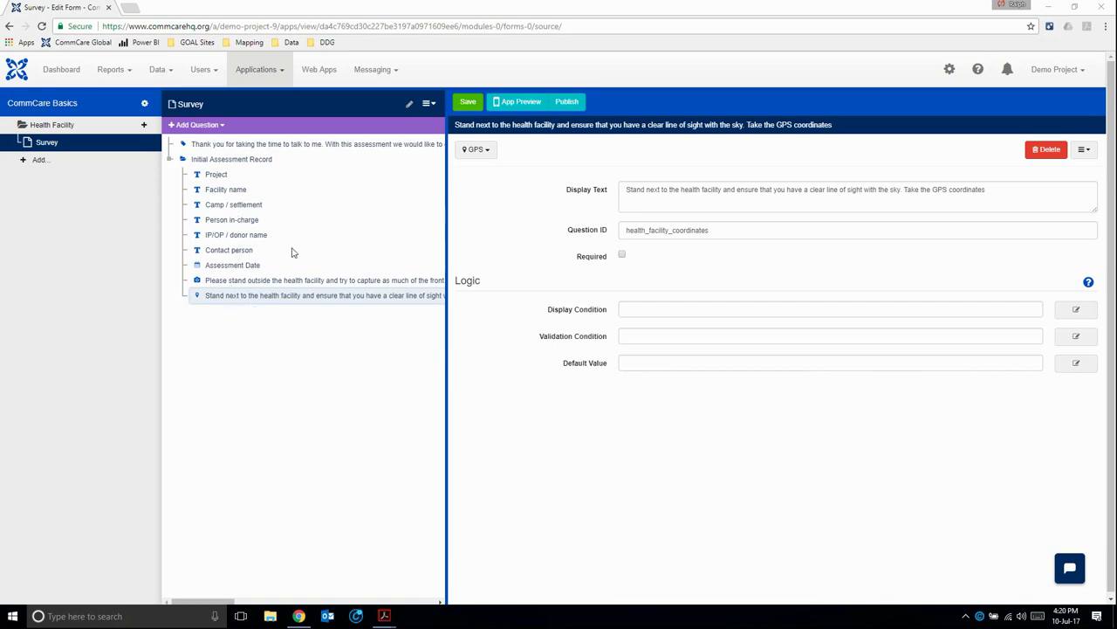
# Step: Recheck the Initial Assessment Record fields in the PDF in Acrobat Reader and save the survey form in CommCare HQ
pyautogui.hotkey('alt', 'Tab')
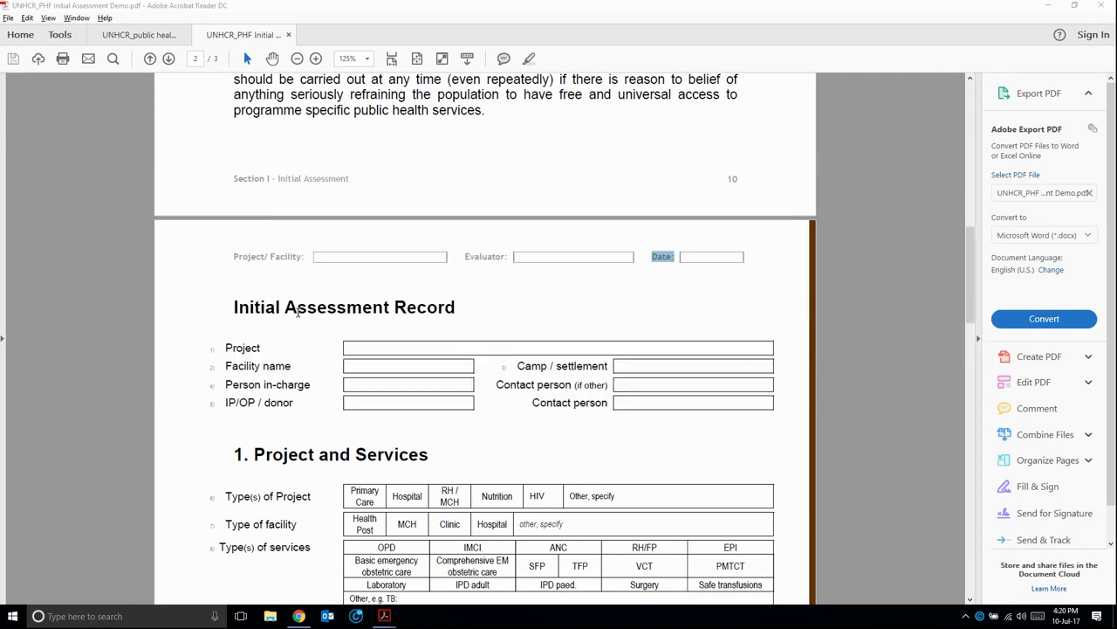
pyautogui.hotkey('alt', 'Tab')
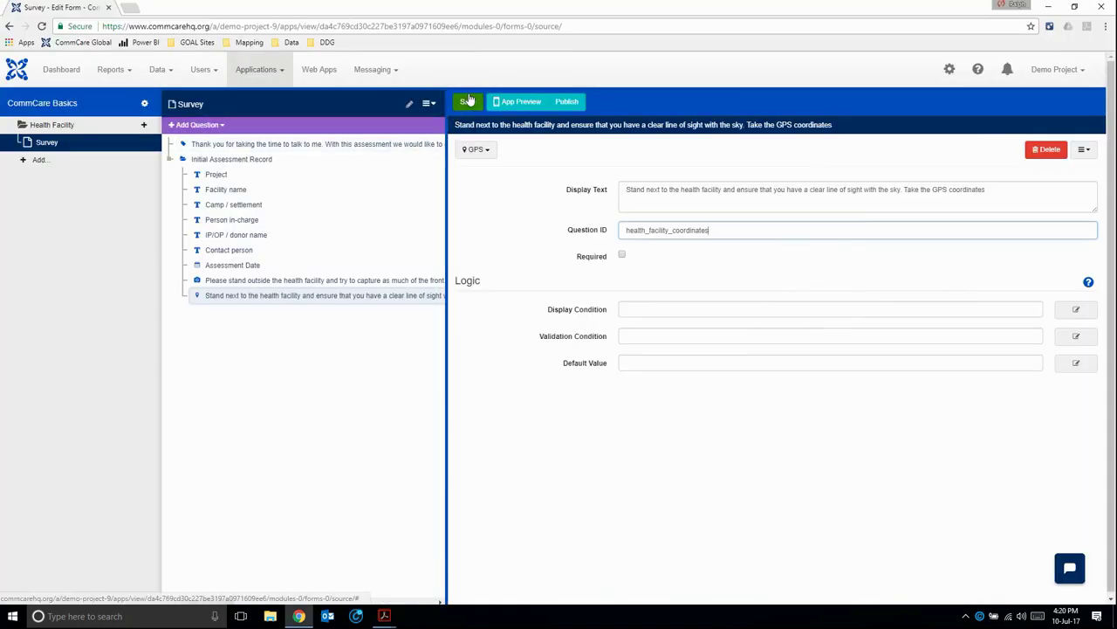
pyautogui.click(468, 101)
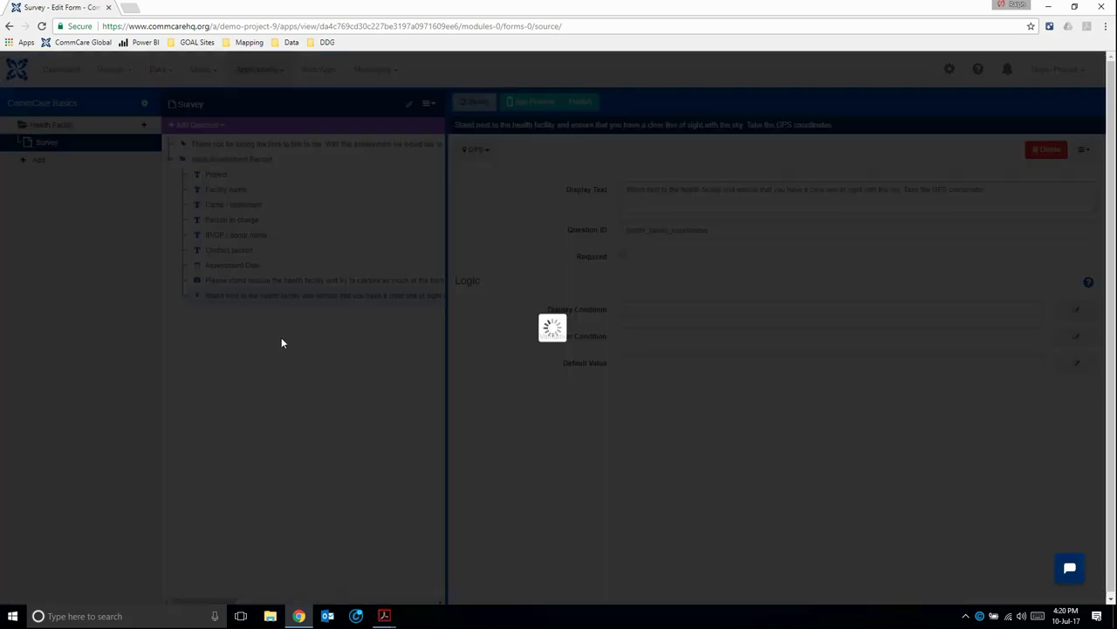